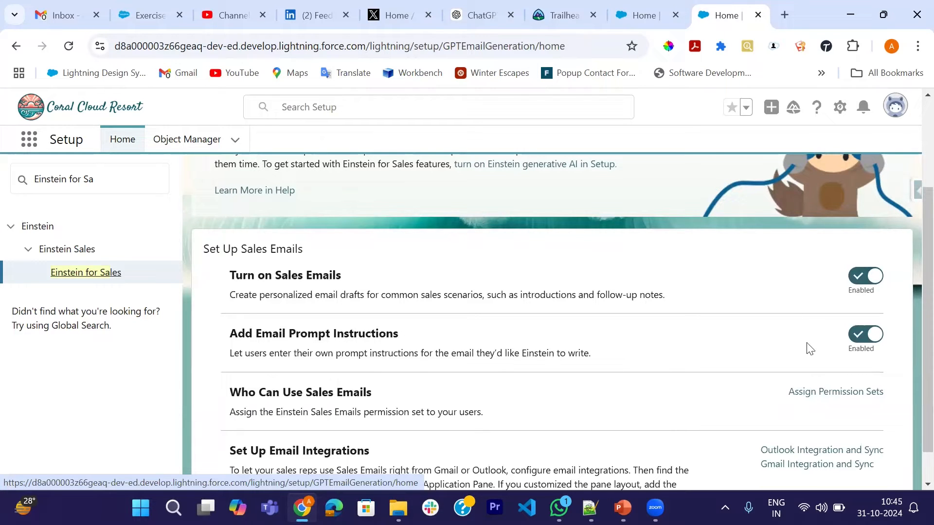
Search Setup for "Flow" and open the Flows page under Process Automation.
scroll(627, 361, "down", 1)
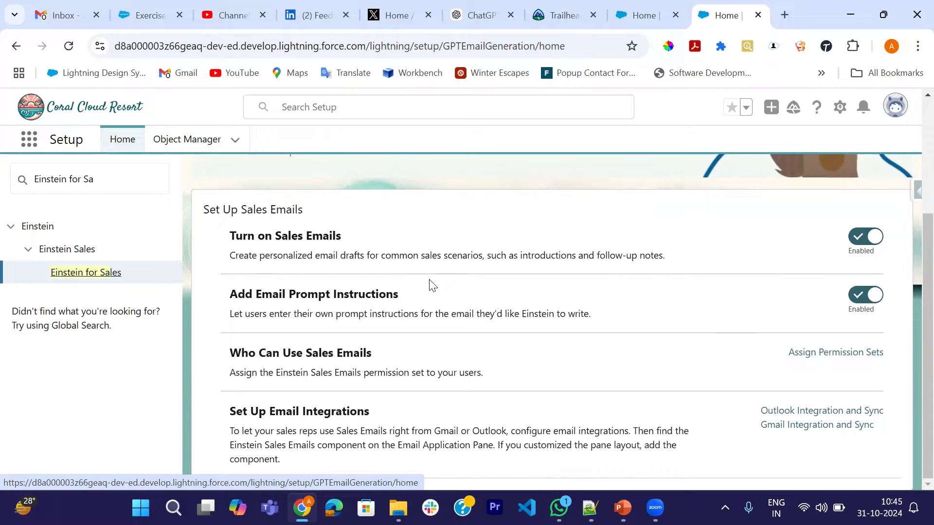
left_click(130, 183)
key("BackSpace")
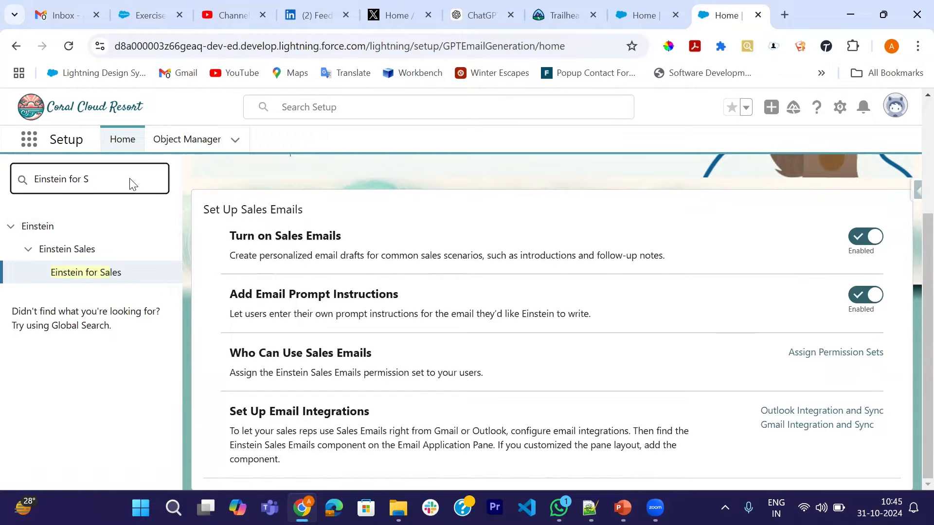
key("BackSpace")
key("BackSpace")
key("BackSpace")
key("BackSpace")
key("BackSpace")
key("BackSpace")
key("BackSpace")
key("BackSpace")
key("BackSpace")
type("Fl")
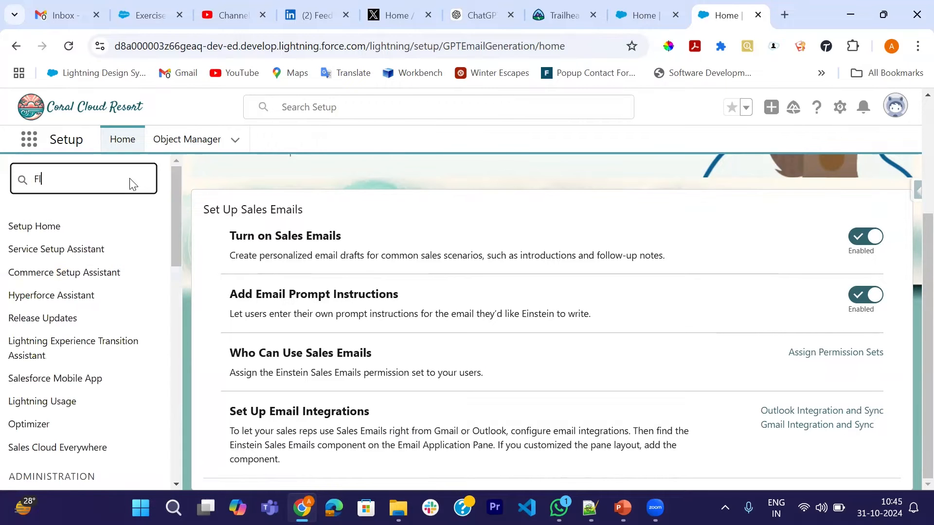
type("ow")
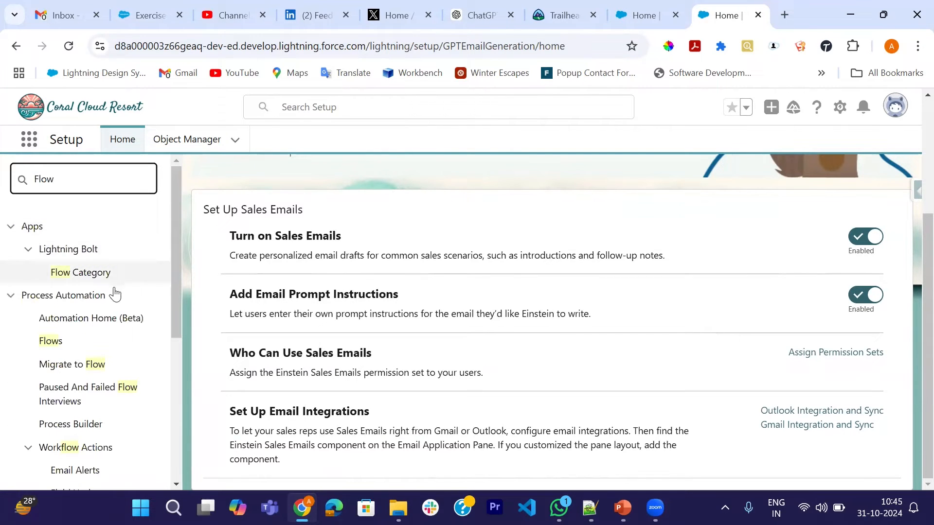
left_click(49, 345)
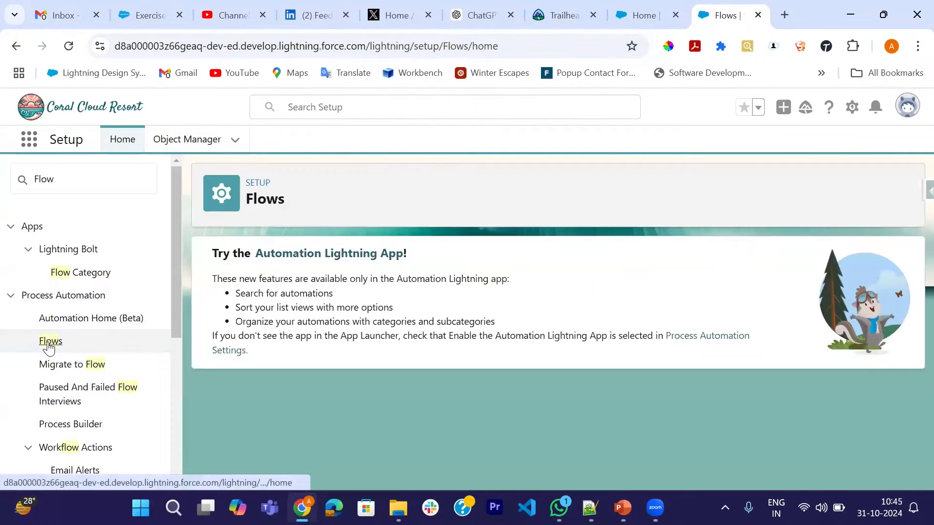
Find the Add Experiences to Prompt flow by searching the flow list for "Add Expe", and open it in Flow Builder.
scroll(372, 338, "down", 5)
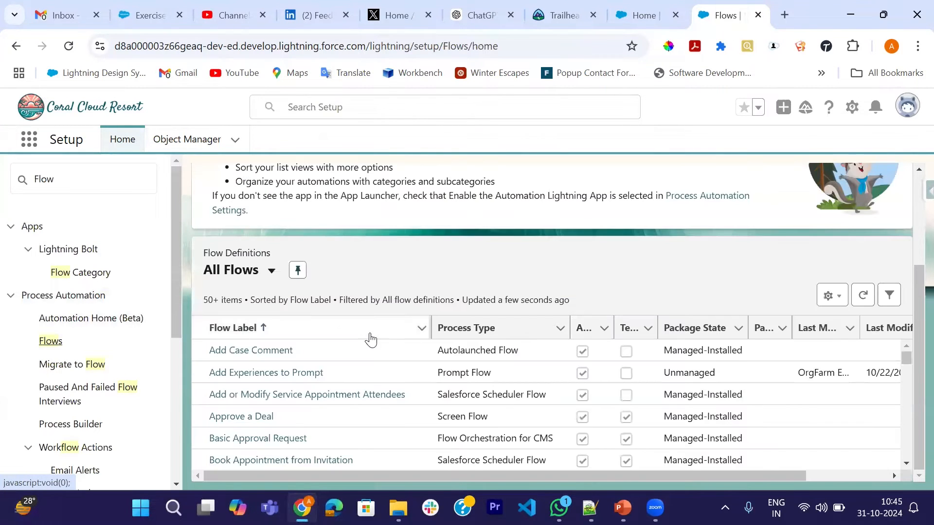
scroll(364, 371, "down", 10)
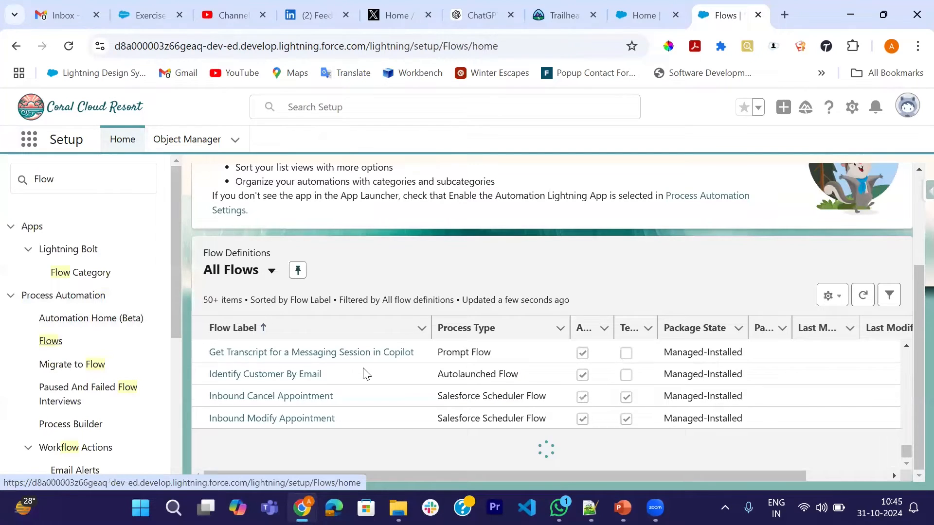
scroll(365, 374, "down", 8)
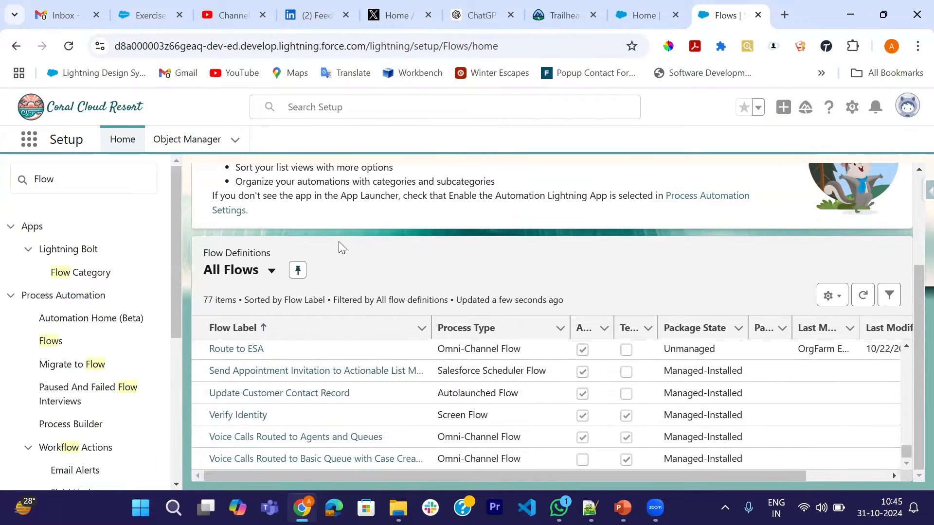
key("ctrl+f")
type("Add Expe")
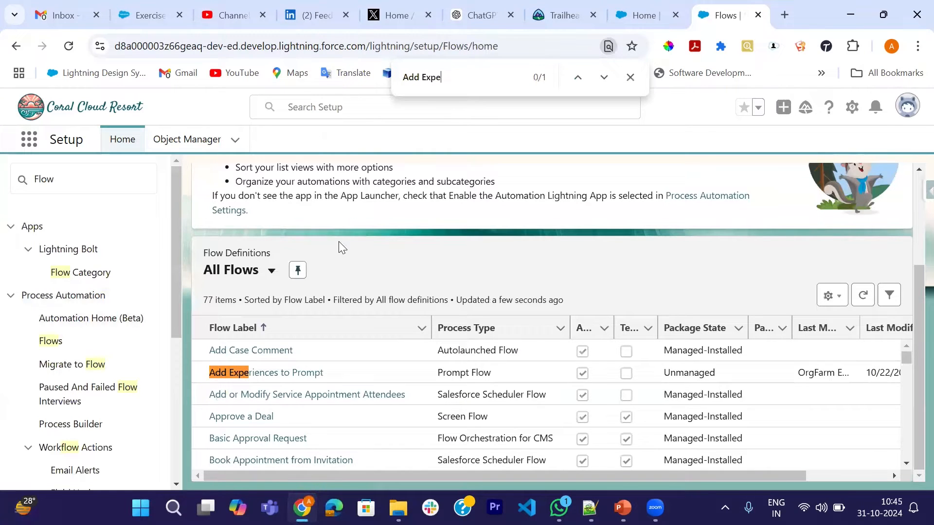
left_click(256, 372)
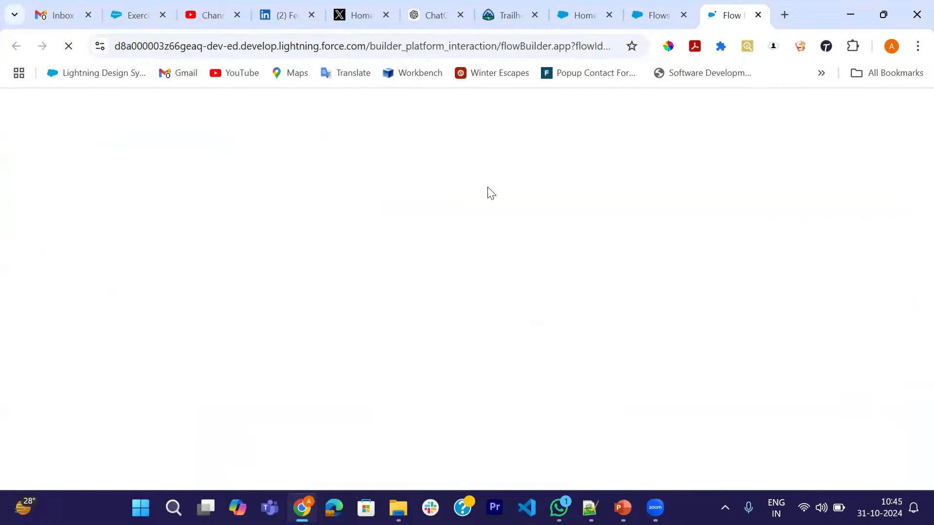
left_click(654, 15)
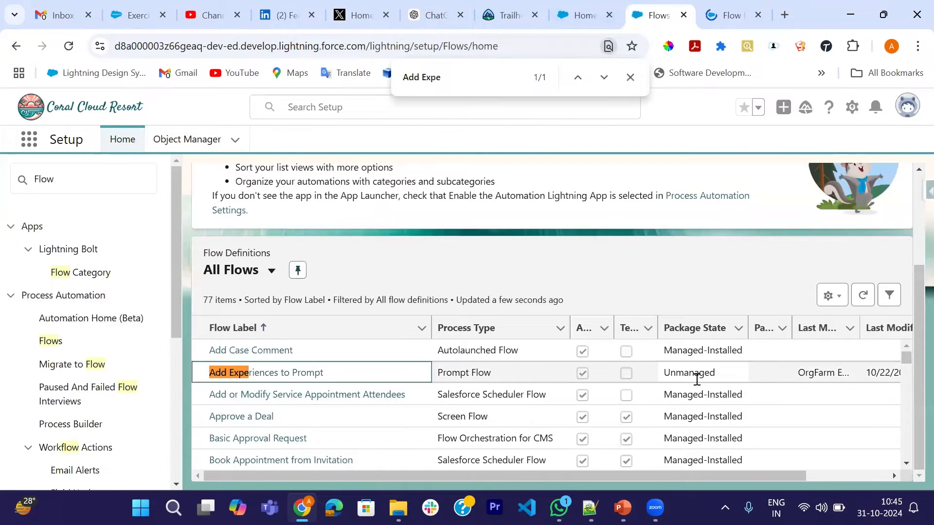
left_click(728, 15)
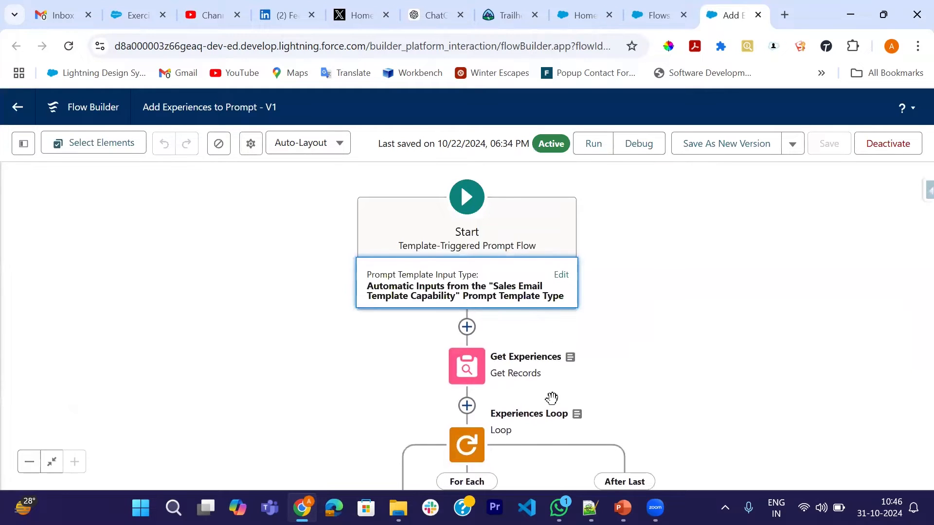
Open the Start element's settings and review its input type, prompt template type and input data types, then close them.
left_click_drag(586, 302, 574, 269)
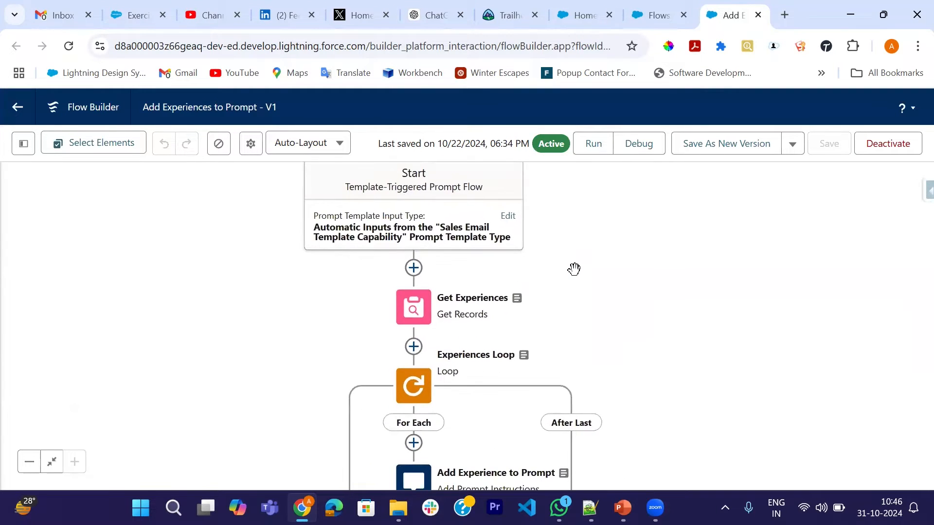
left_click(508, 218)
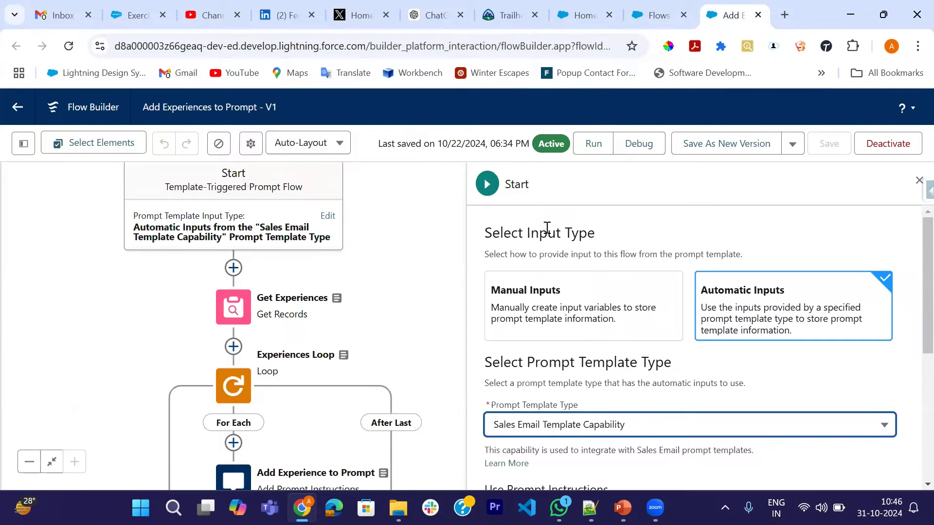
scroll(564, 236, "down", 1)
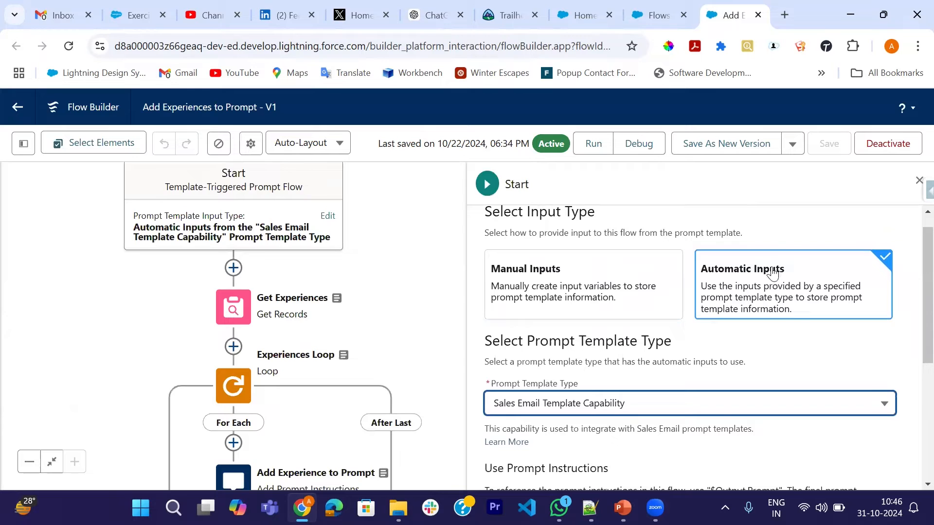
scroll(669, 329, "down", 1)
scroll(670, 329, "down", 1)
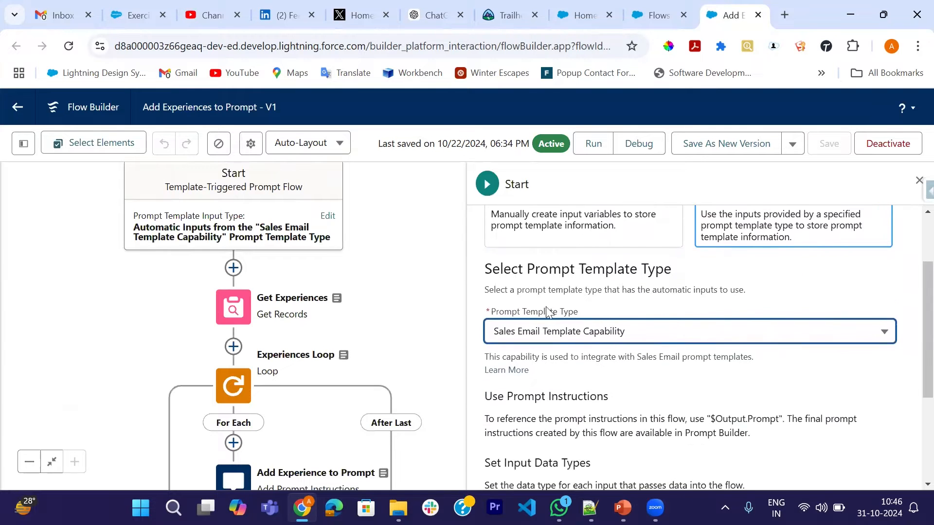
scroll(568, 318, "down", 1)
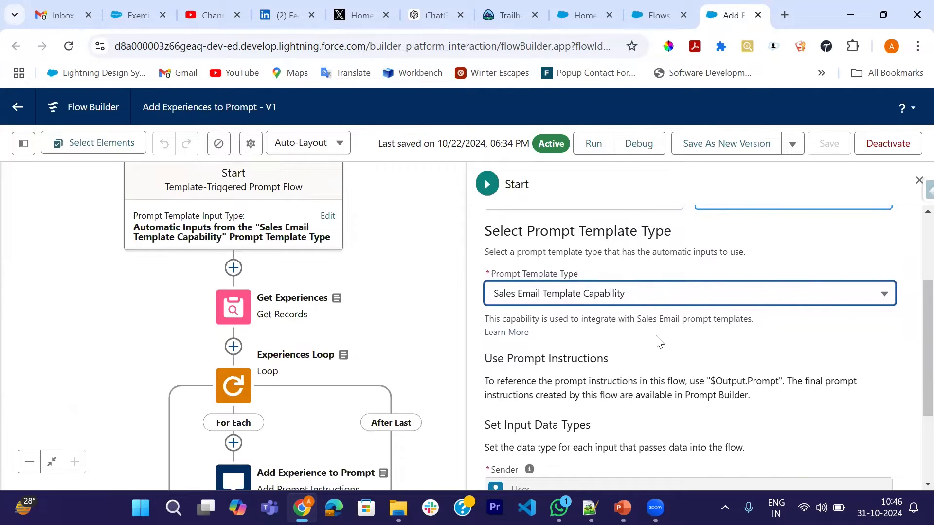
scroll(578, 350, "down", 3)
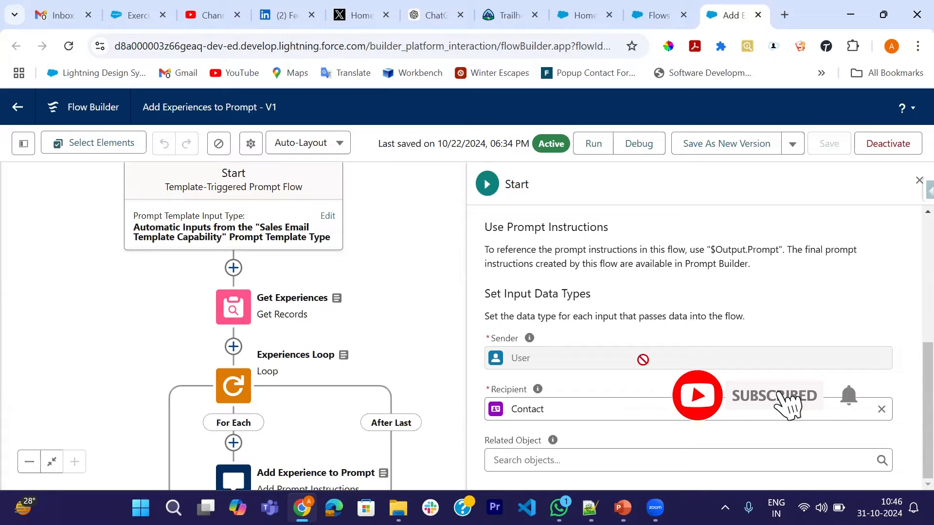
left_click(918, 181)
Open the Get Experiences element's details and examine its object, filter conditions, sort order and record storage options.
left_click_drag(590, 334, 533, 221)
left_click_drag(581, 324, 619, 245)
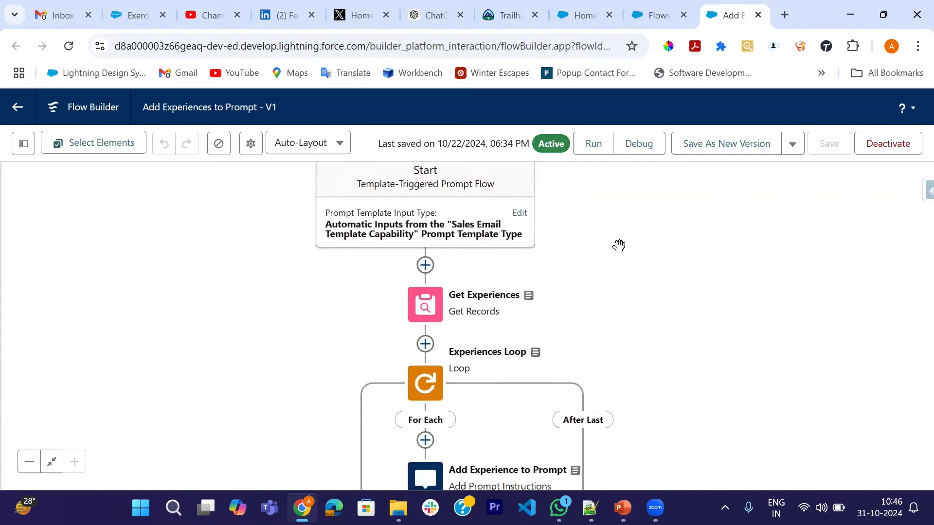
left_click_drag(611, 294, 573, 240)
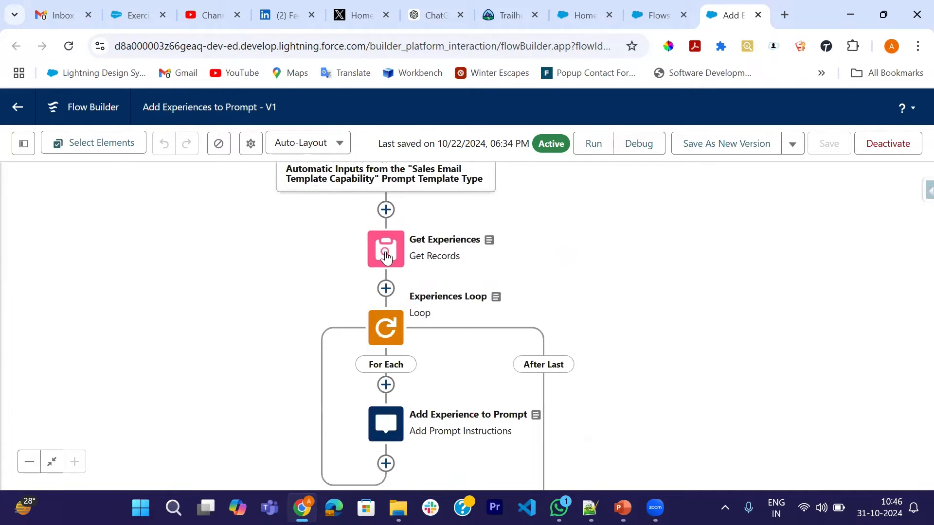
left_click(385, 258)
left_click(431, 327)
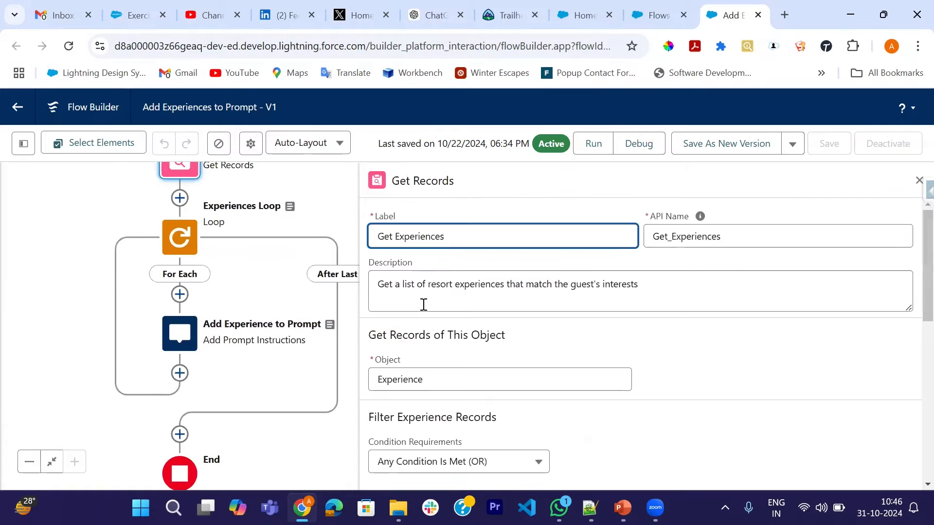
scroll(528, 339, "down", 1)
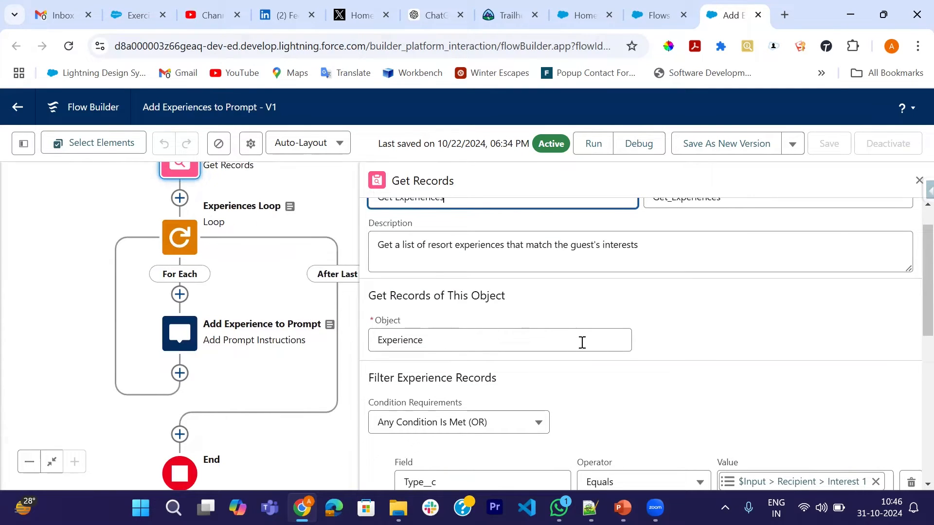
scroll(582, 341, "up", 1)
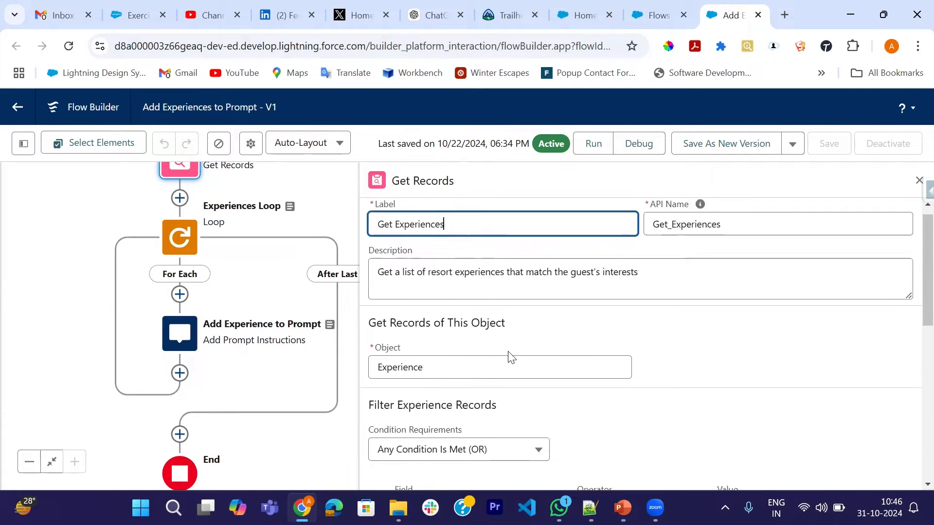
scroll(510, 356, "down", 1)
scroll(608, 357, "down", 3)
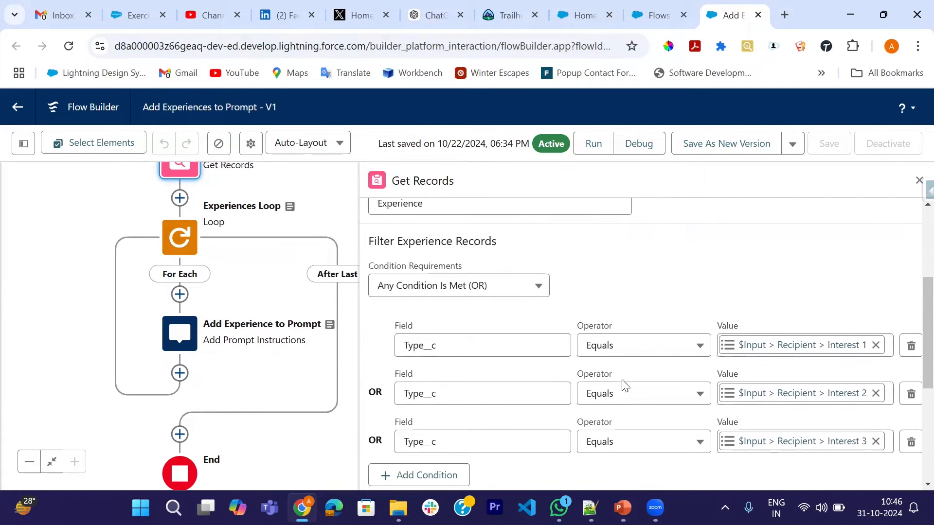
scroll(532, 395, "down", 1)
scroll(541, 337, "down", 1)
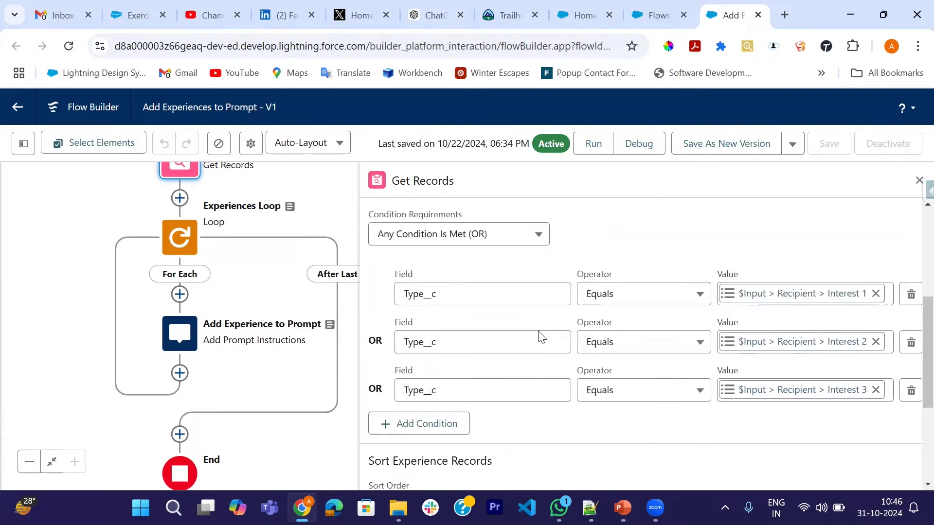
scroll(541, 334, "down", 1)
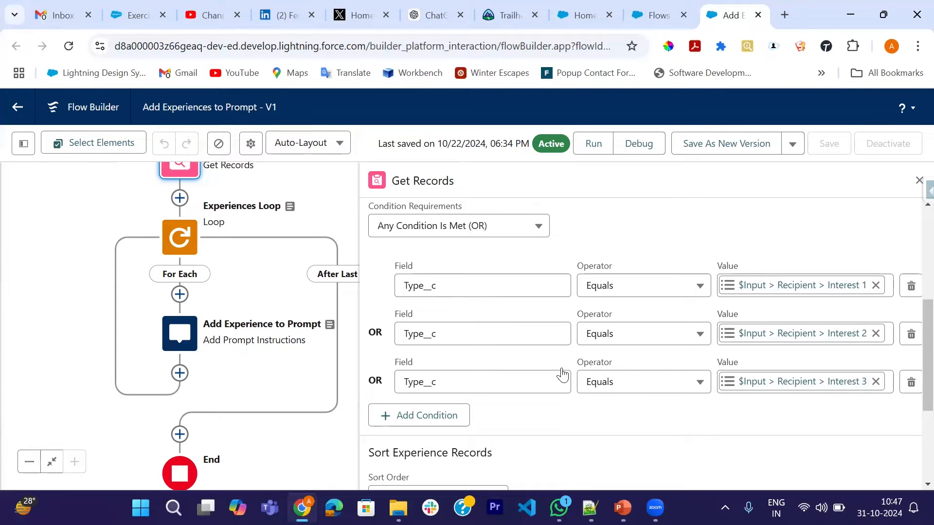
scroll(603, 433, "down", 4)
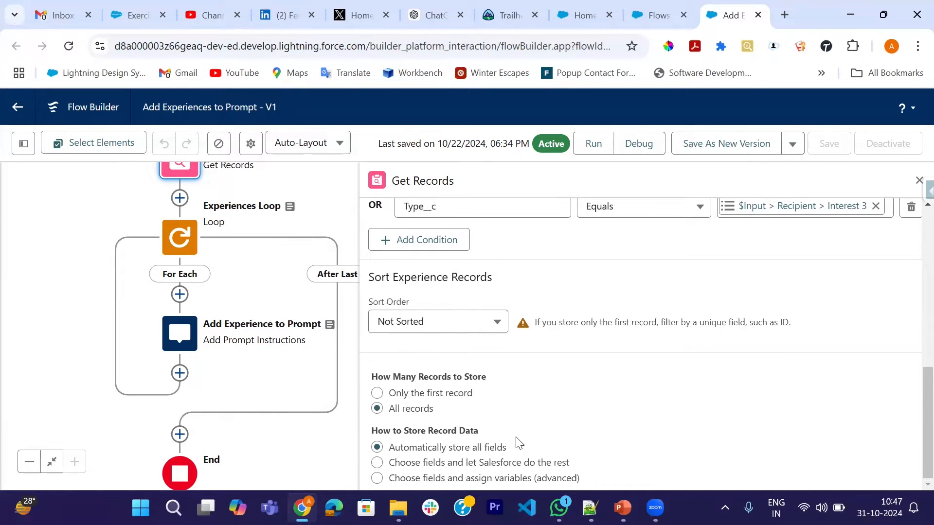
scroll(520, 444, "up", 2)
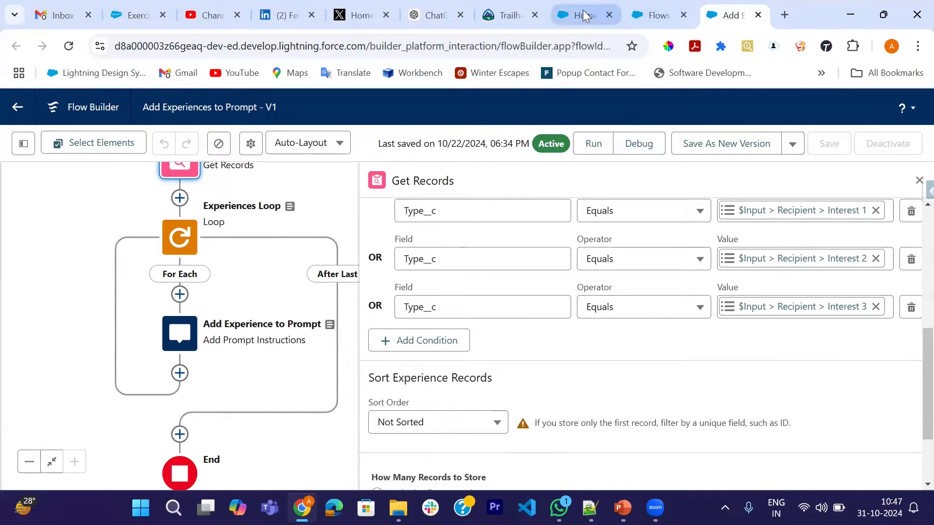
Open the recently viewed contact's record in Coral Cloud Resorts, check its Experience Interests fields, and return to the flow.
left_click(583, 15)
left_click(377, 141)
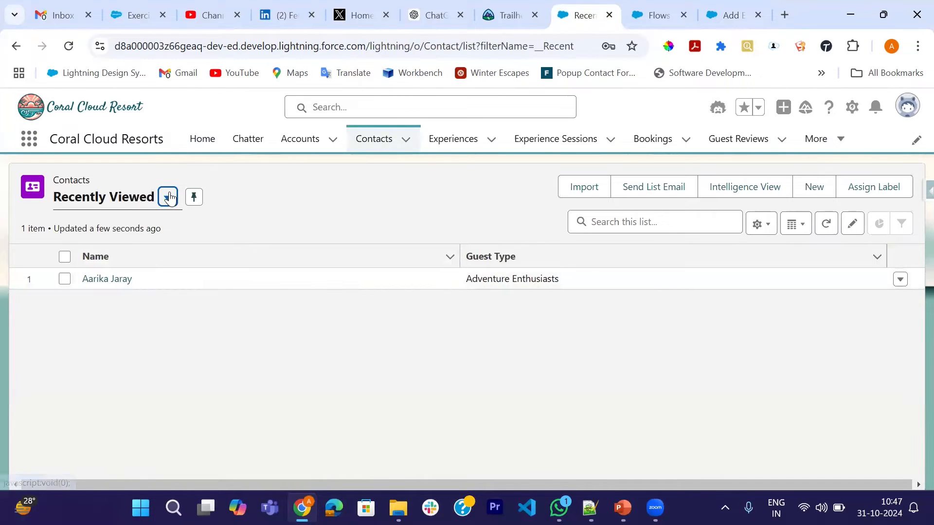
left_click(105, 278)
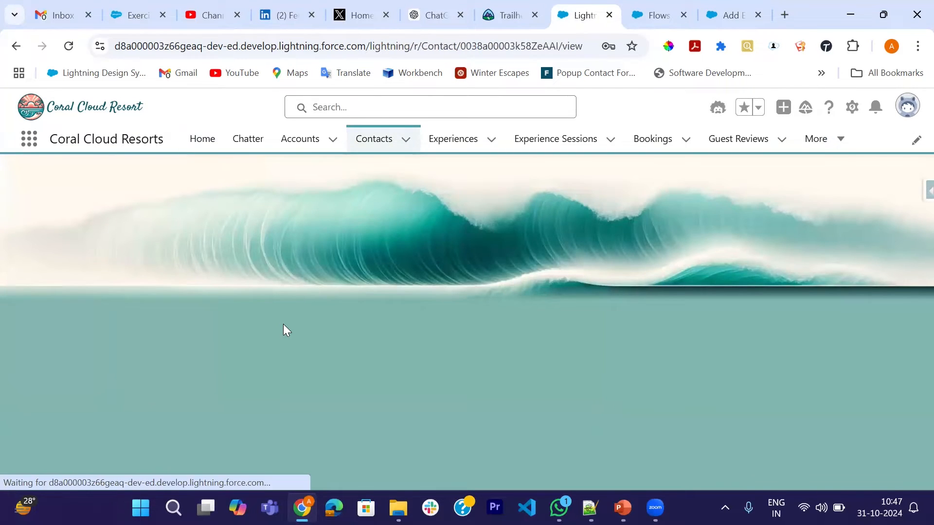
scroll(403, 346, "down", 8)
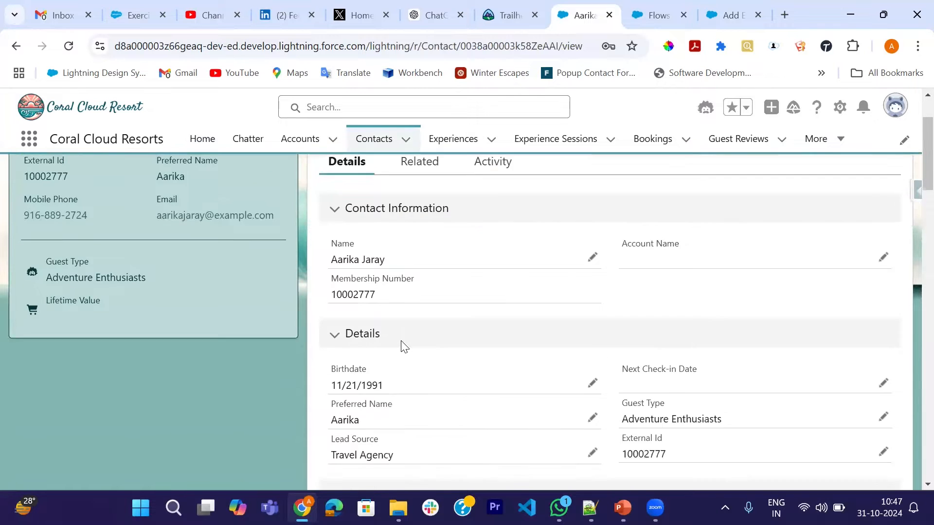
scroll(403, 346, "down", 2)
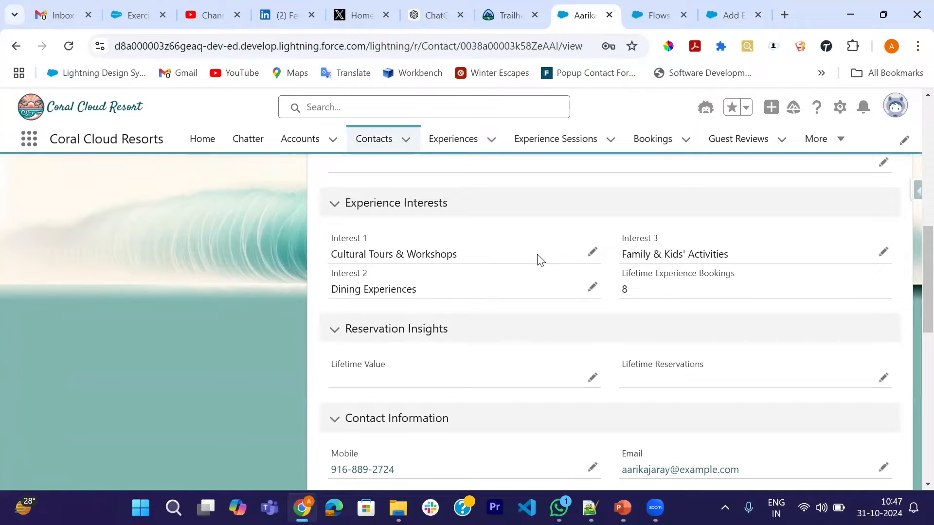
scroll(468, 350, "up", 1)
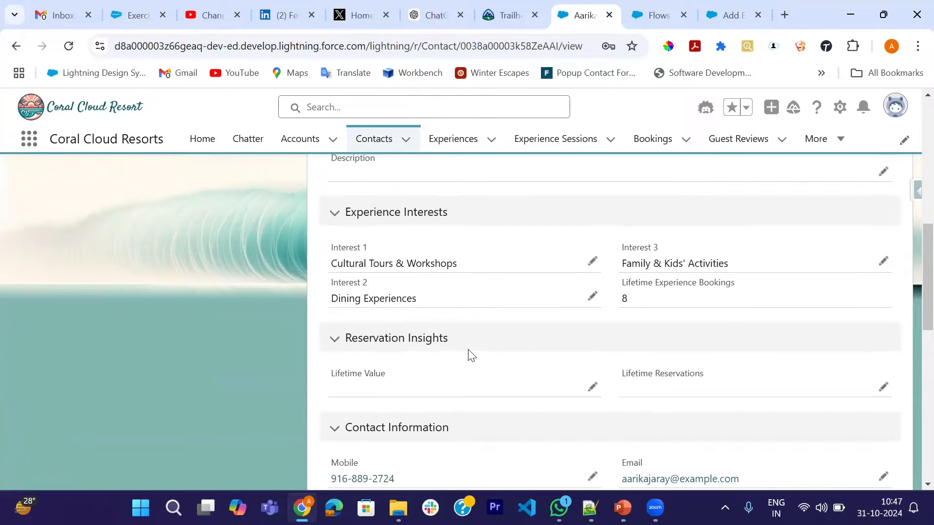
scroll(469, 354, "up", 10)
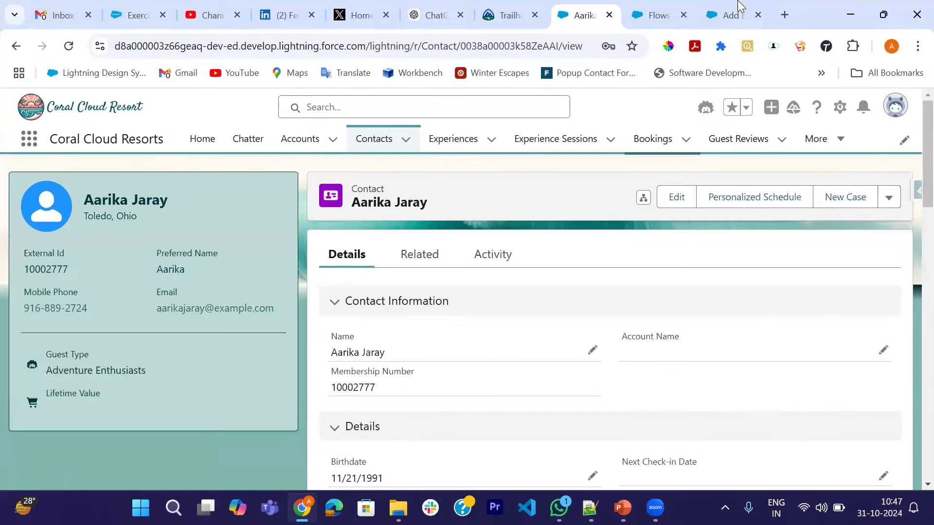
left_click(733, 11)
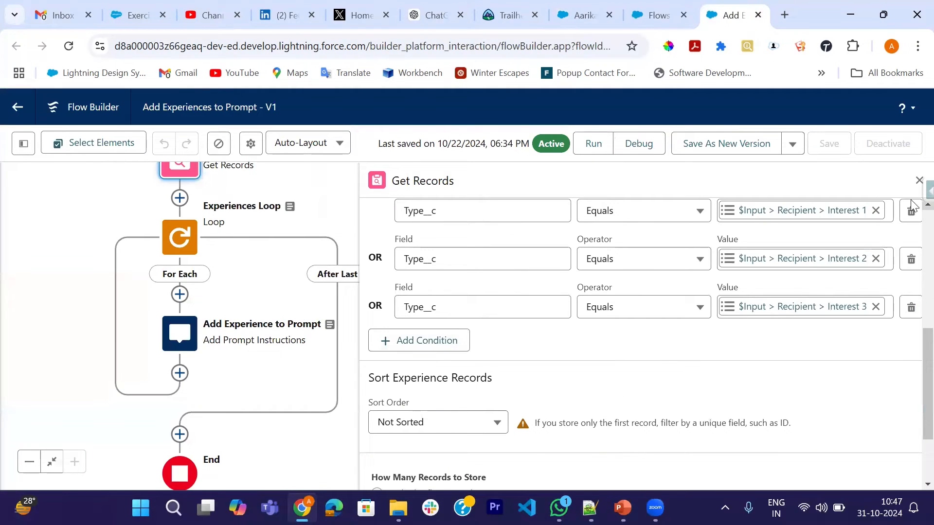
Close the Get Experiences details, then briefly open and close the Add Experience to Prompt element's settings.
left_click(918, 180)
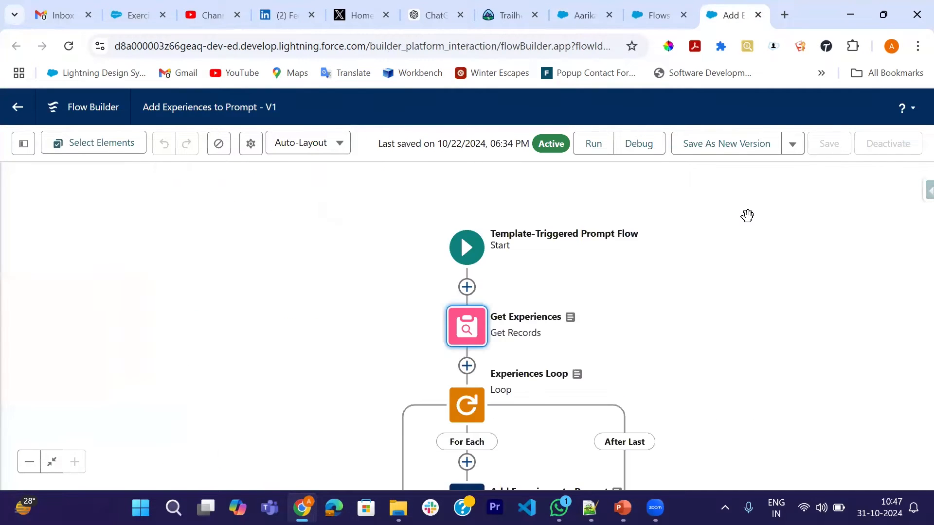
scroll(721, 340, "down", 3)
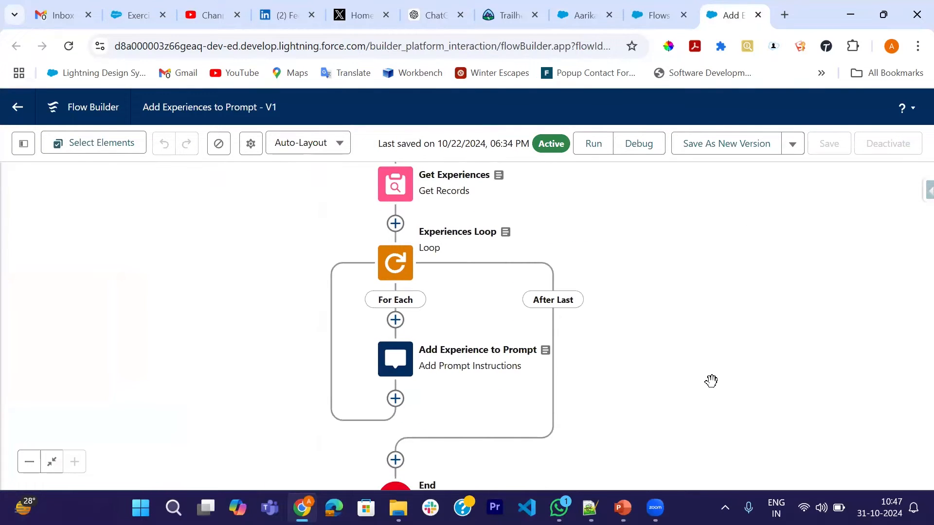
left_click_drag(710, 381, 692, 298)
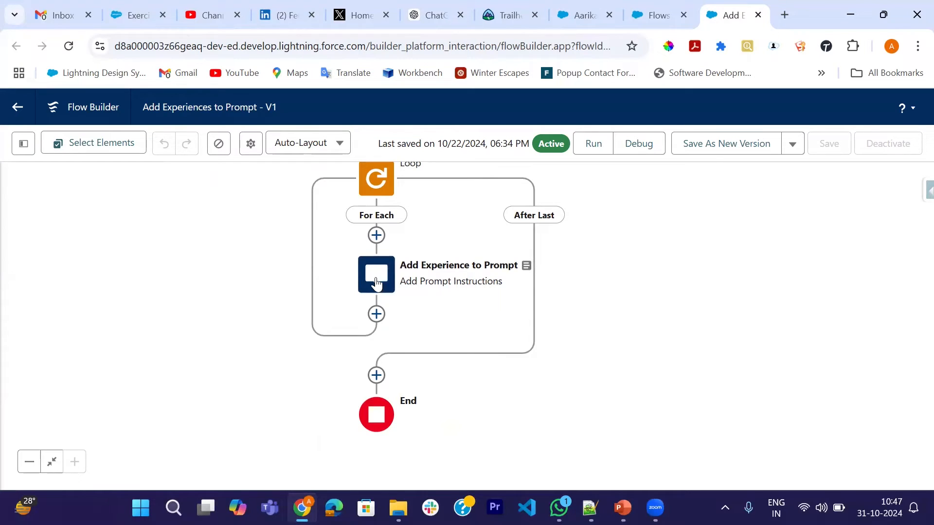
left_click(377, 282)
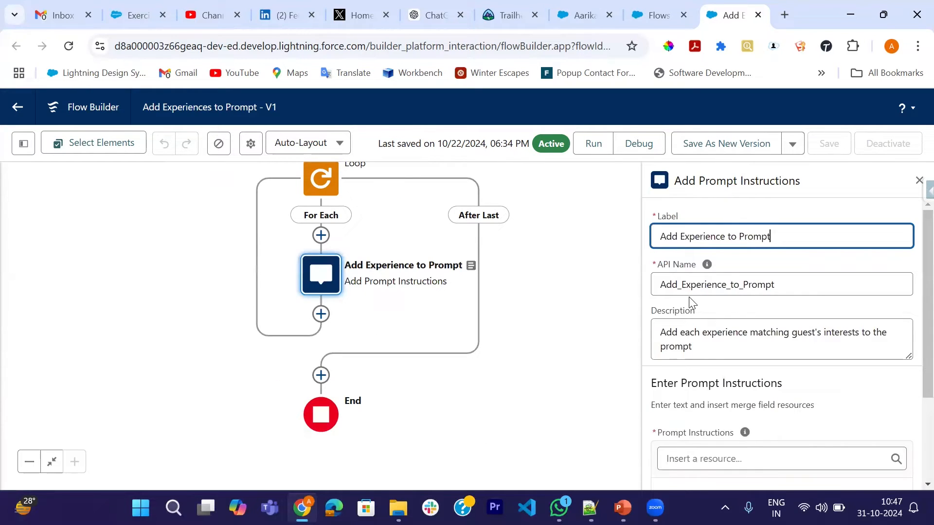
left_click(916, 182)
Open the Experiences Loop element's settings, review its collection variable and iteration direction, and close them.
left_click_drag(598, 232, 602, 331)
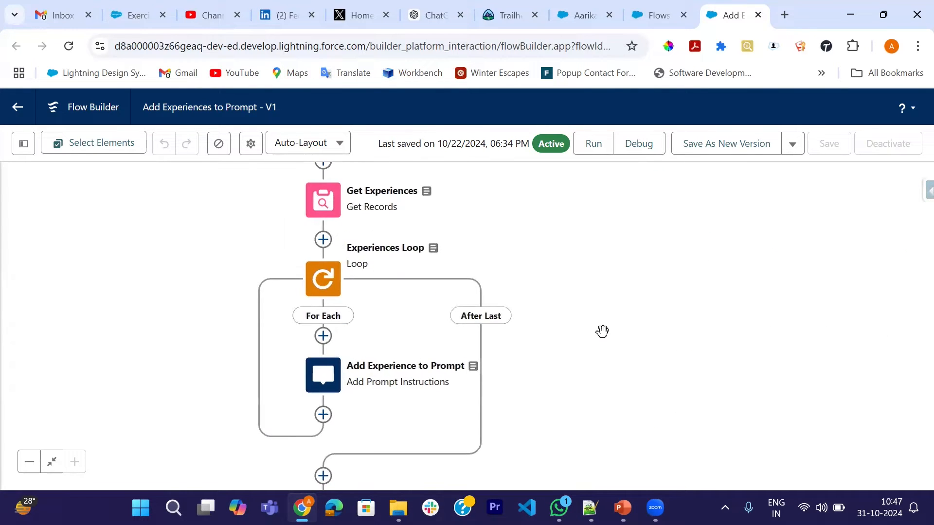
double_click(323, 279)
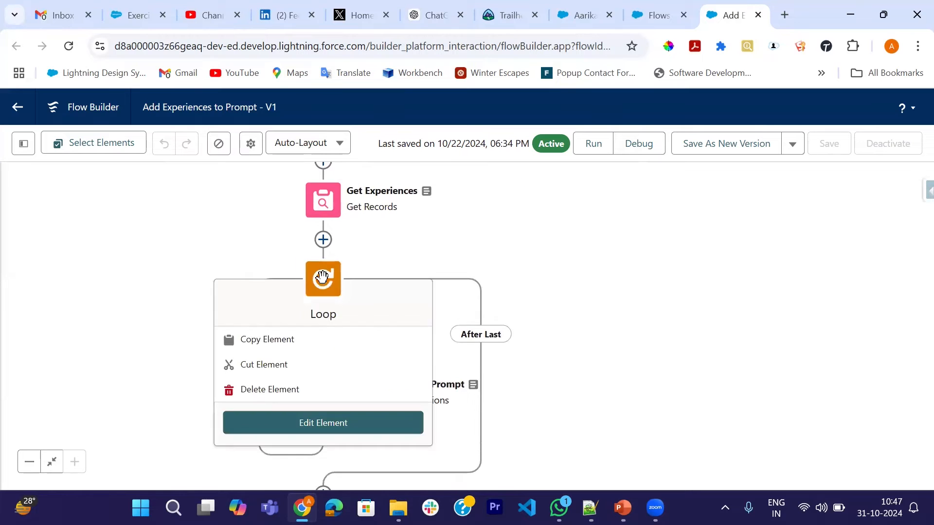
scroll(643, 323, "down", 3)
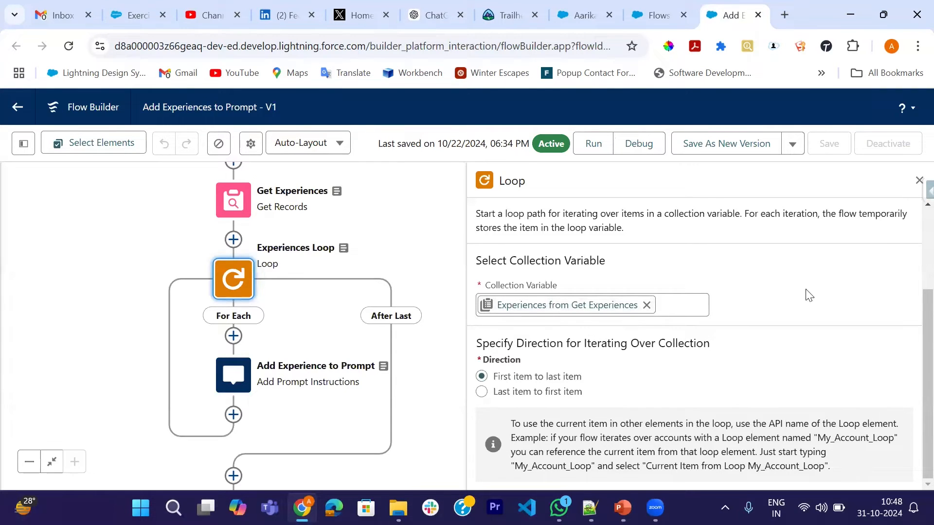
left_click(918, 182)
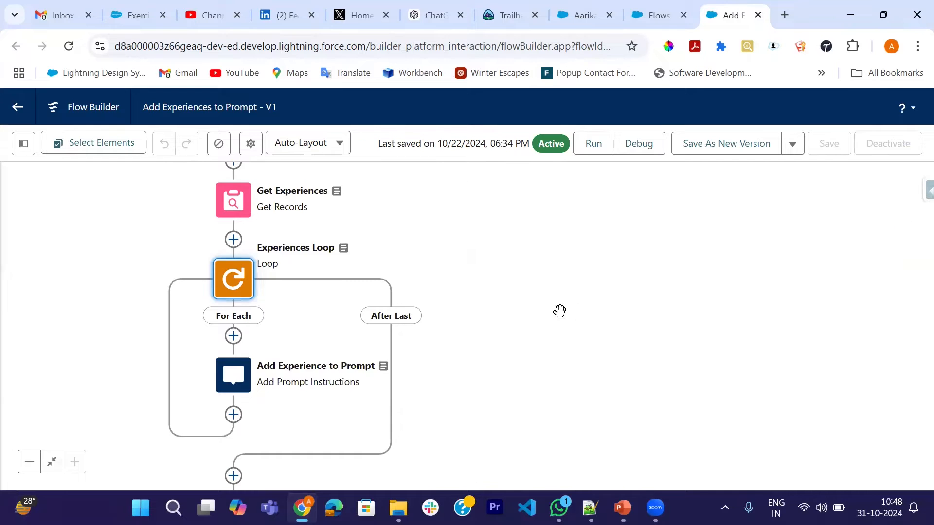
Reopen the Add Experience to Prompt element for editing, examine its description and prompt instructions, and close it.
left_click_drag(541, 312, 562, 254)
left_click(254, 317)
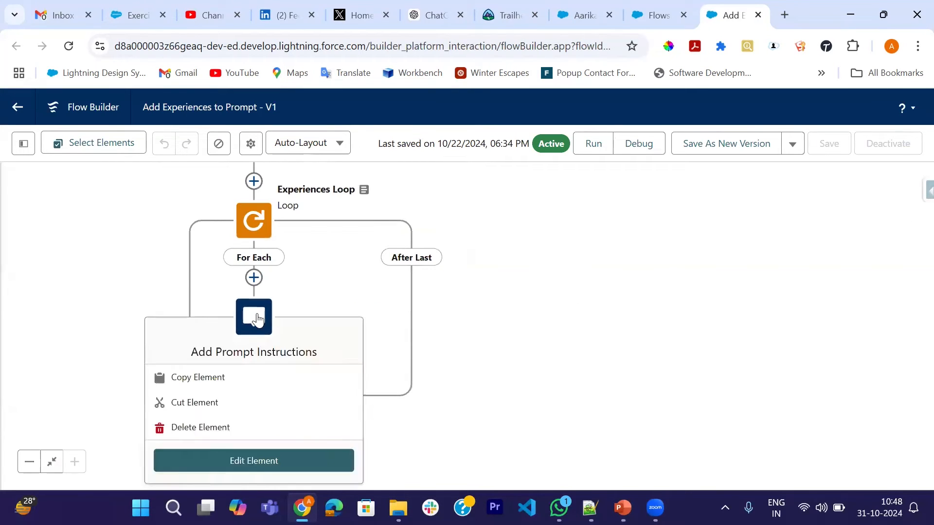
left_click(252, 458)
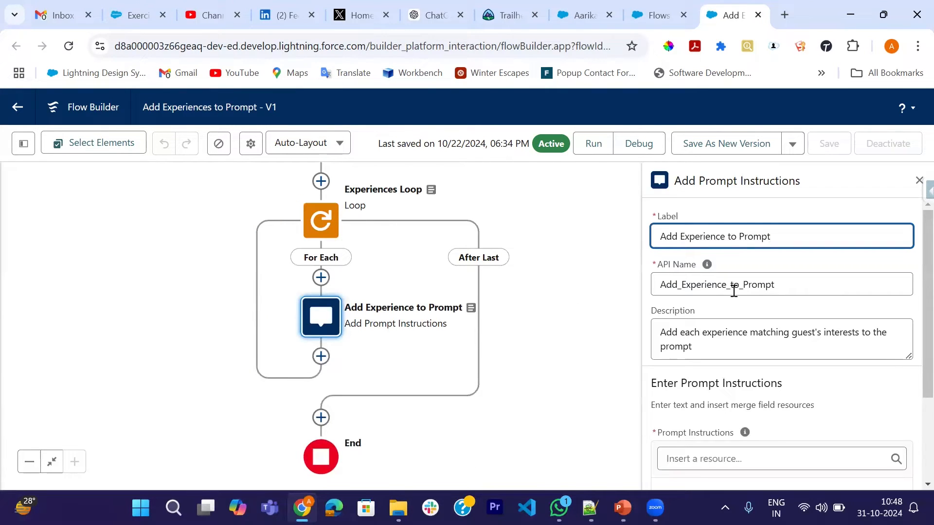
scroll(715, 308, "down", 1)
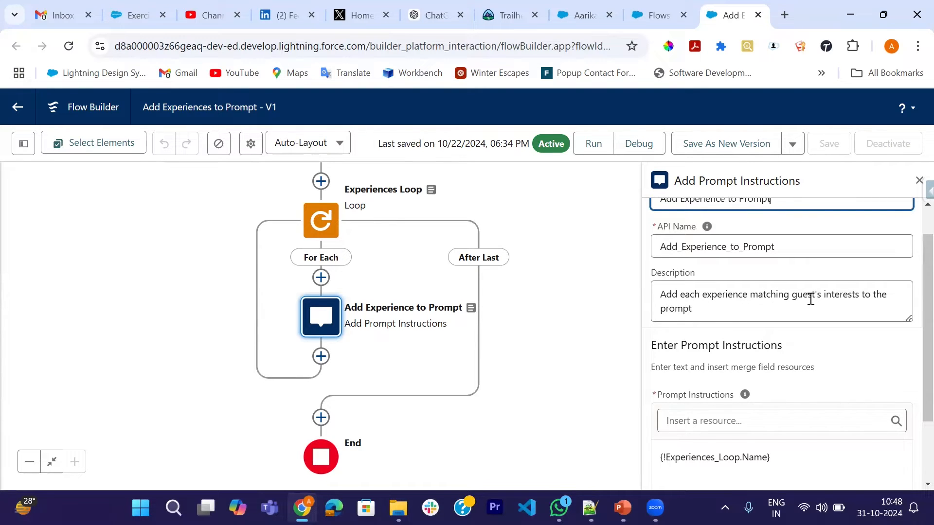
scroll(700, 317, "down", 2)
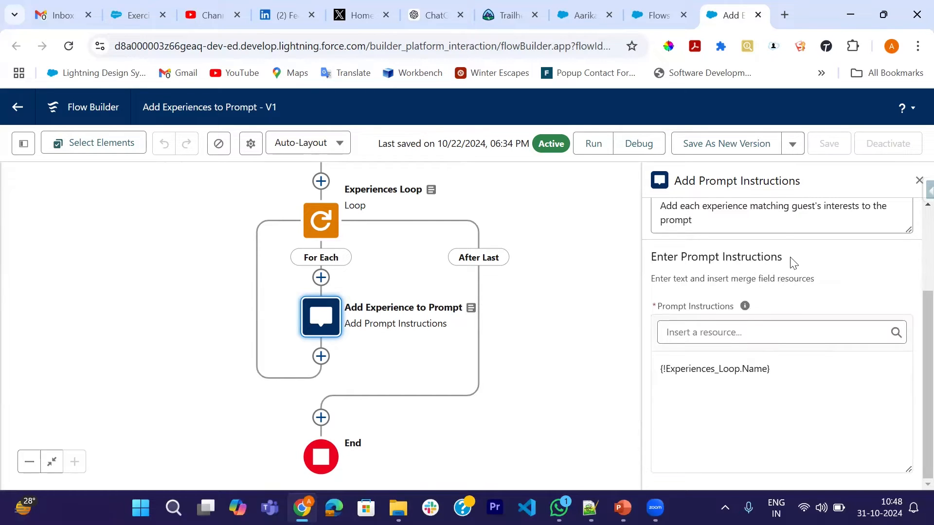
left_click(918, 181)
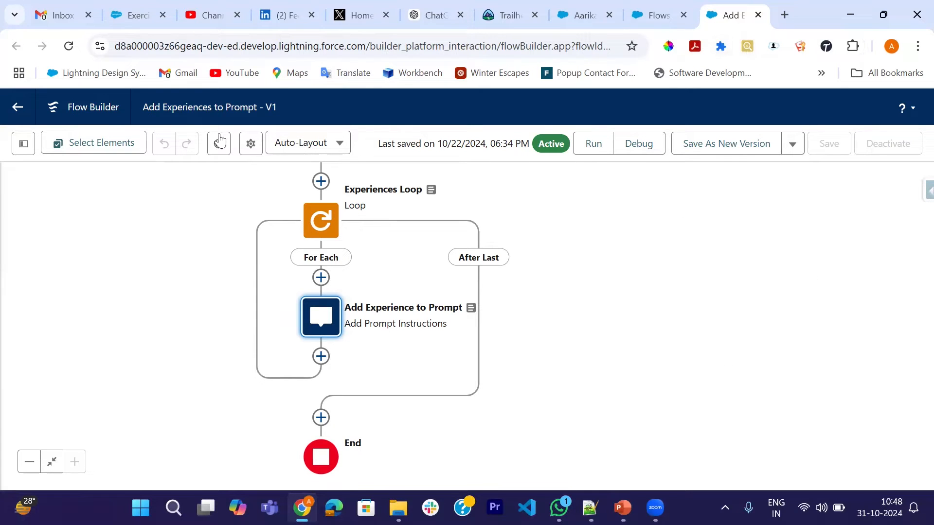
Return to the org's Flows setup page and open Setup in a new browser tab.
left_click(659, 15)
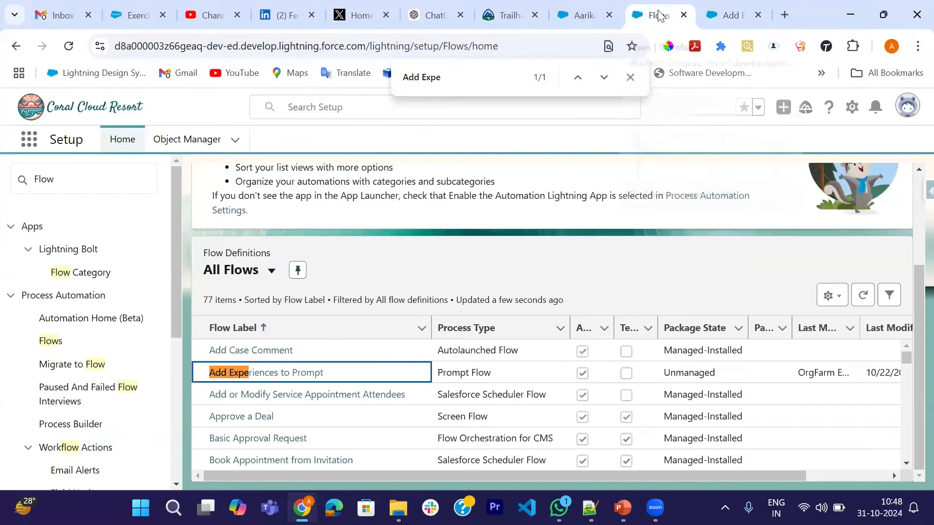
left_click(851, 108)
left_click(789, 167)
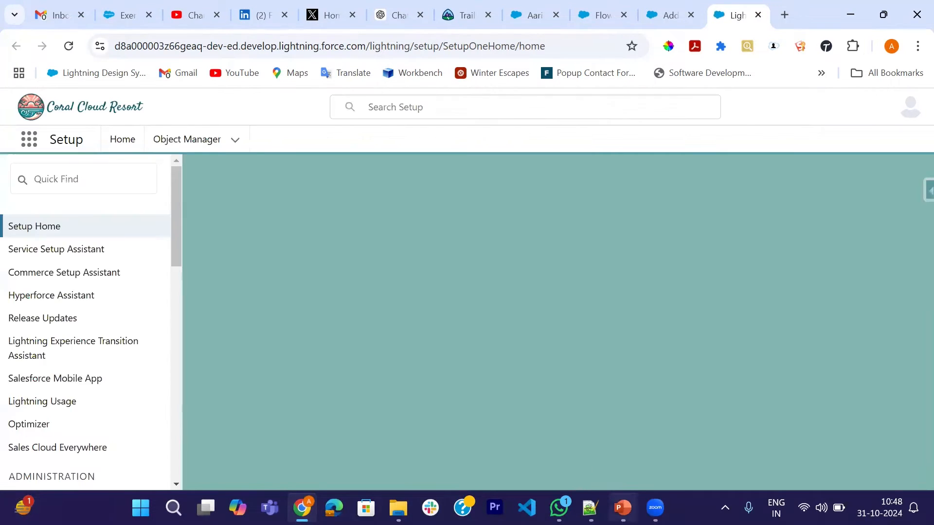
Switch to PowerPoint, copy the flow package path from the Exercise 3 slide, and return to Chrome.
key("alt+Tab")
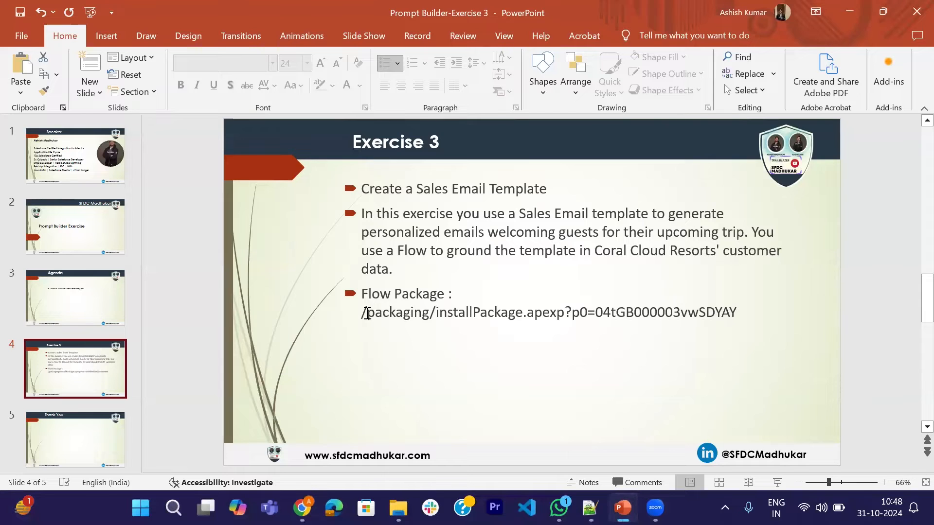
left_click_drag(364, 313, 736, 315)
key("ctrl+c")
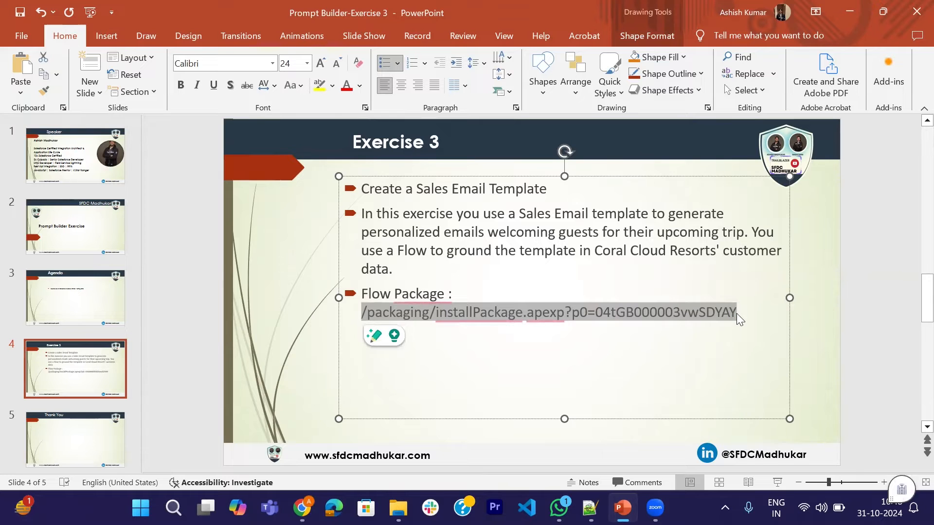
key("alt+Tab")
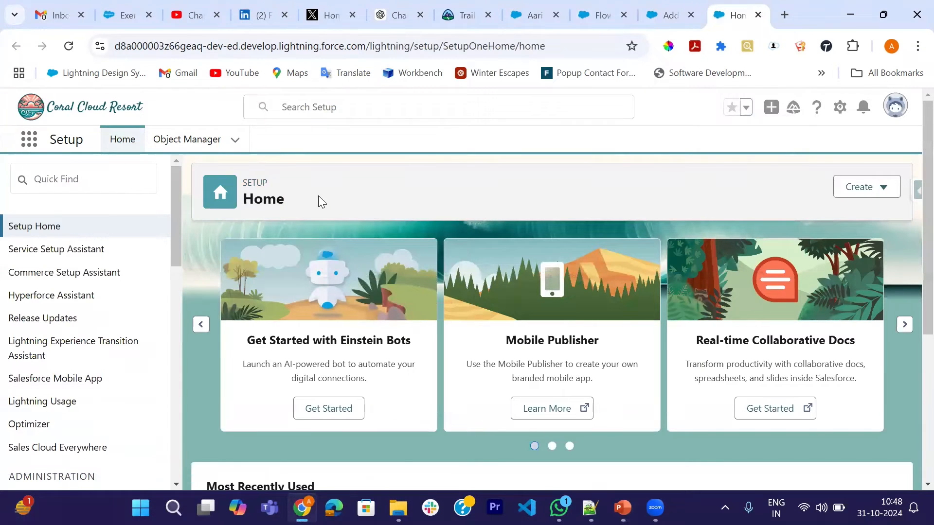
Replace the path after the org's domain with /packaging/installPackage.apexp?p0=04tGB000003vwSDYAY and load the package installation page.
left_click(632, 88)
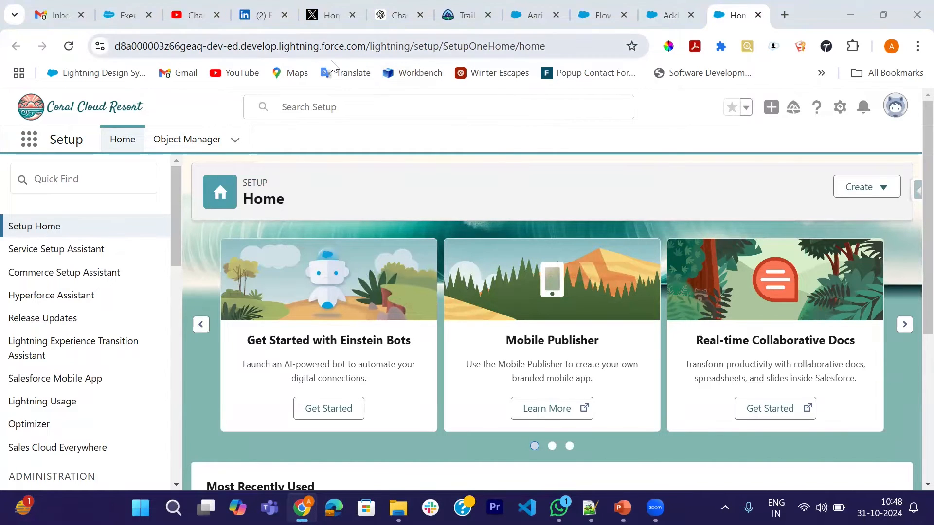
left_click_drag(371, 48, 565, 58)
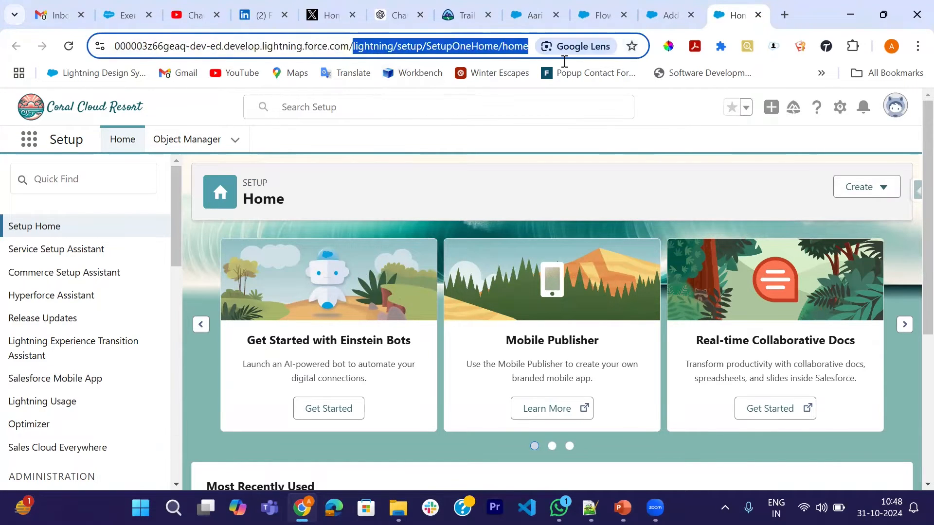
key("BackSpace")
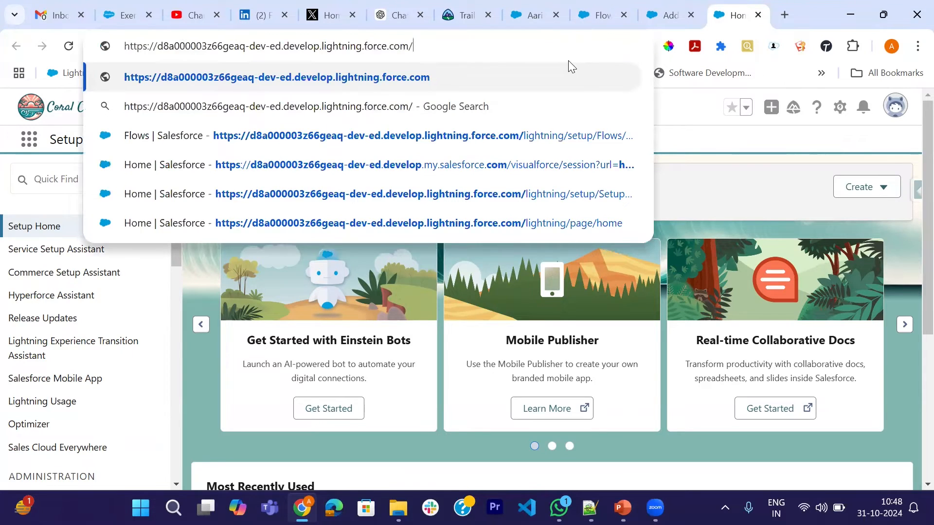
key("BackSpace")
key("ctrl+v")
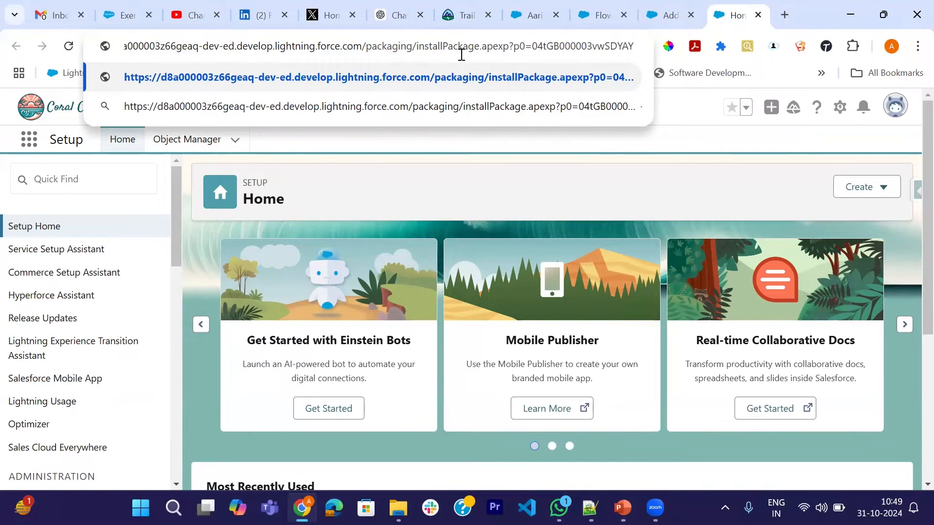
key("Return")
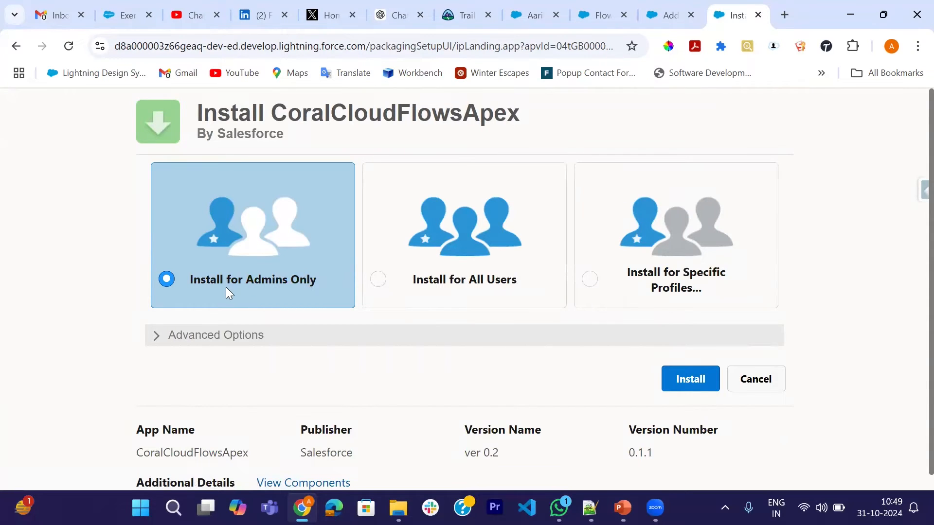
Review the CoralCloudFlowsApex package name, installation audiences and advanced Apex compile options, then close the page without installing.
left_click_drag(273, 113, 536, 122)
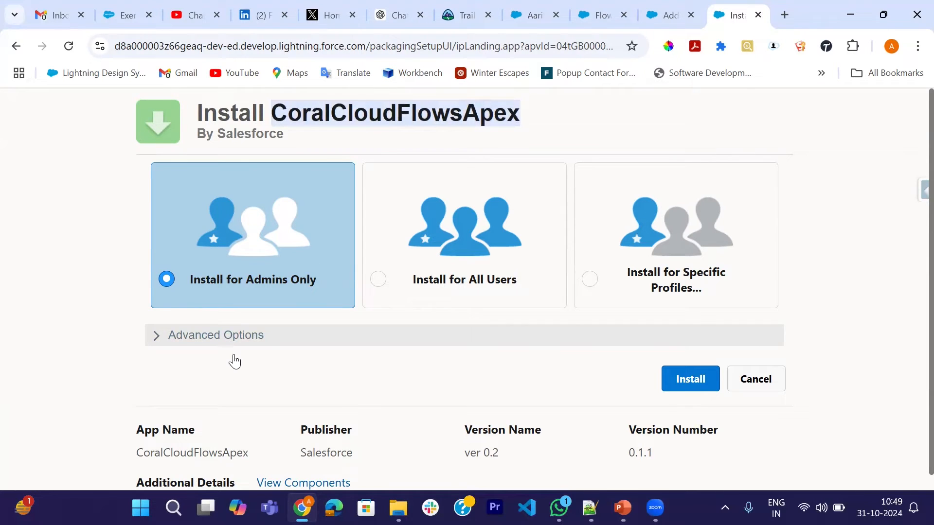
scroll(234, 360, "down", 1)
left_click(157, 322)
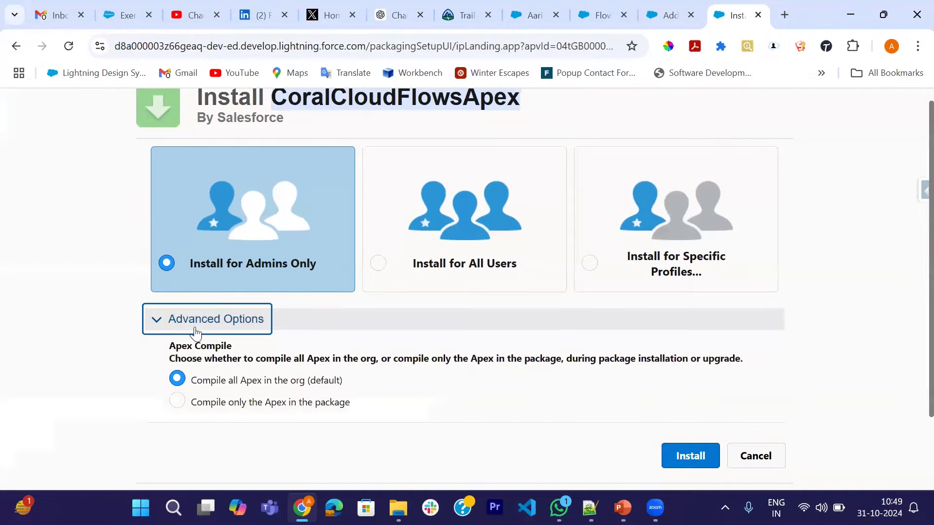
left_click(157, 322)
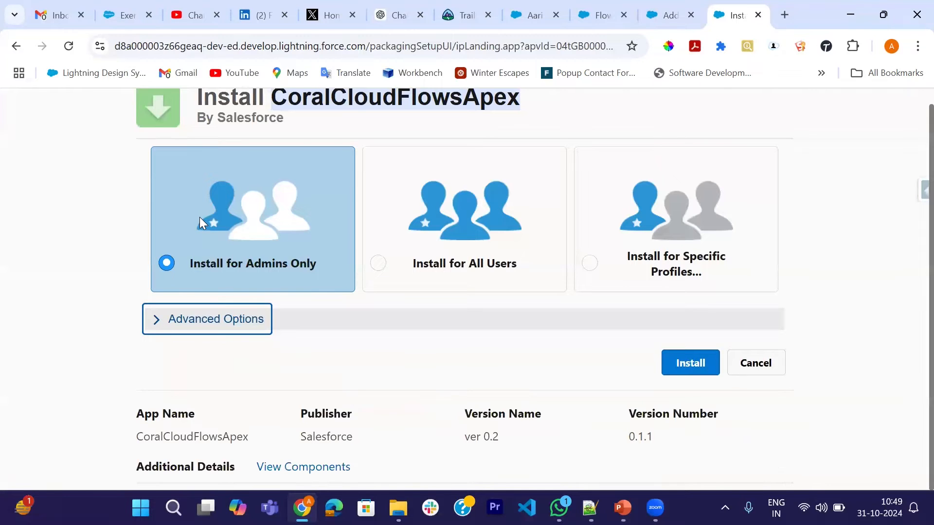
scroll(393, 373, "up", 1)
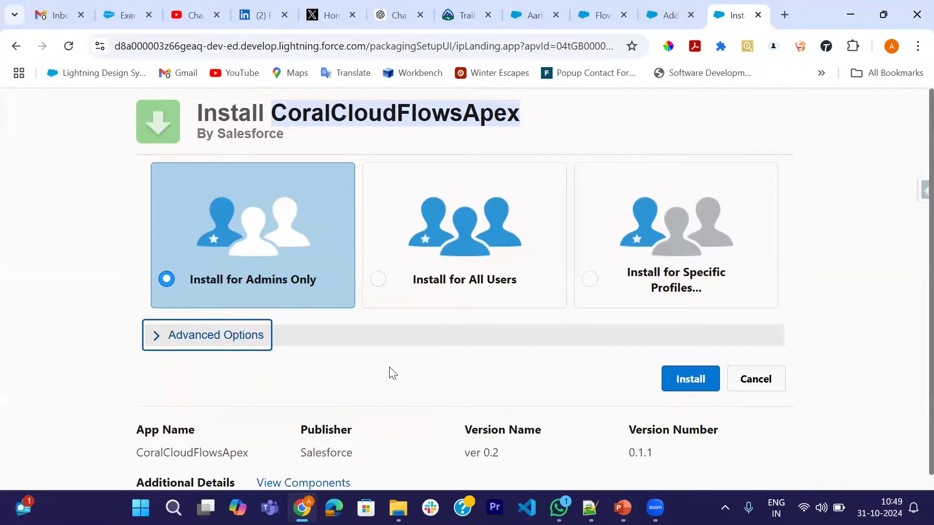
left_click(757, 15)
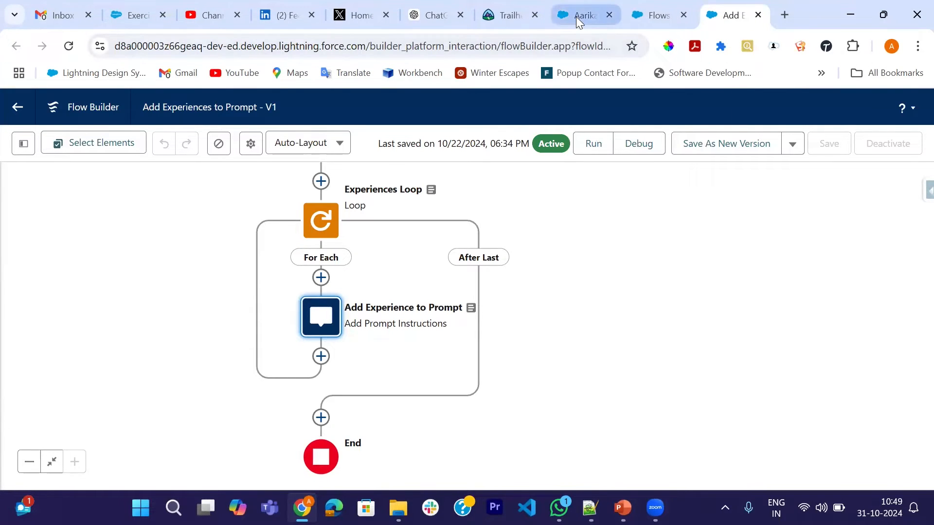
Return to the Flows setup page, search Setup for "Prompt bu", and open Prompt Builder.
left_click(660, 19)
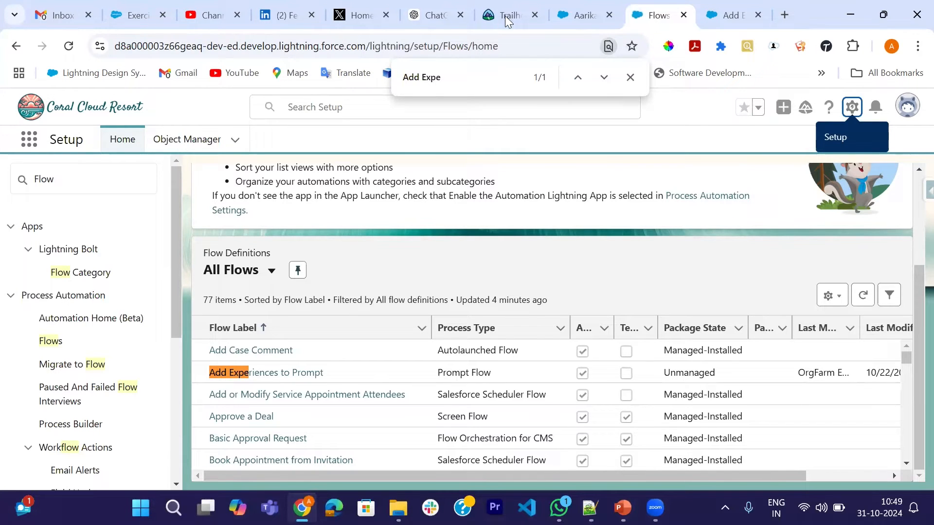
left_click(126, 174)
key("BackSpace")
key("BackSpace")
key("BackSpace")
key("BackSpace")
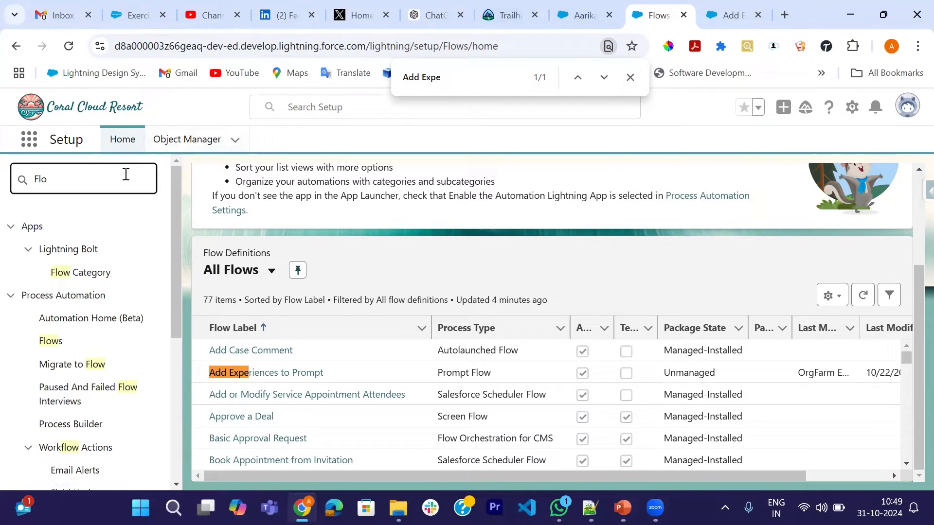
type("P")
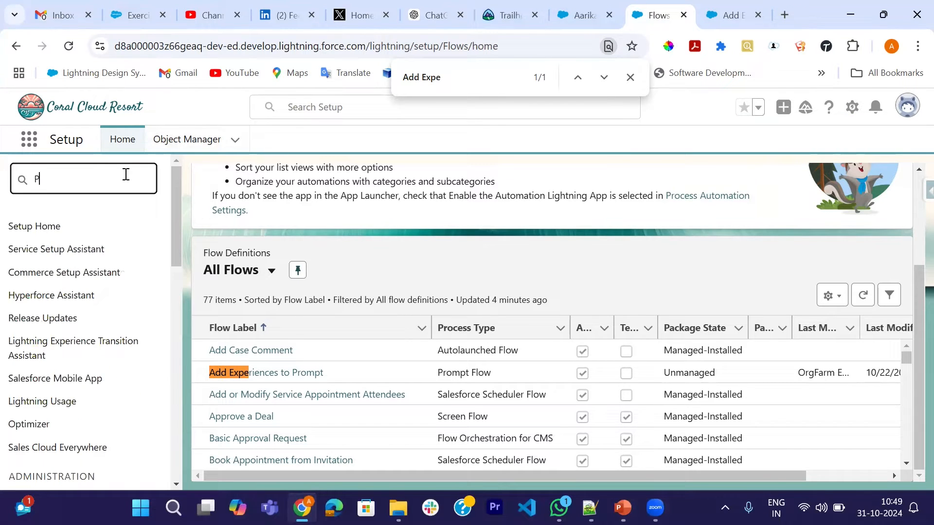
type("rompt bu")
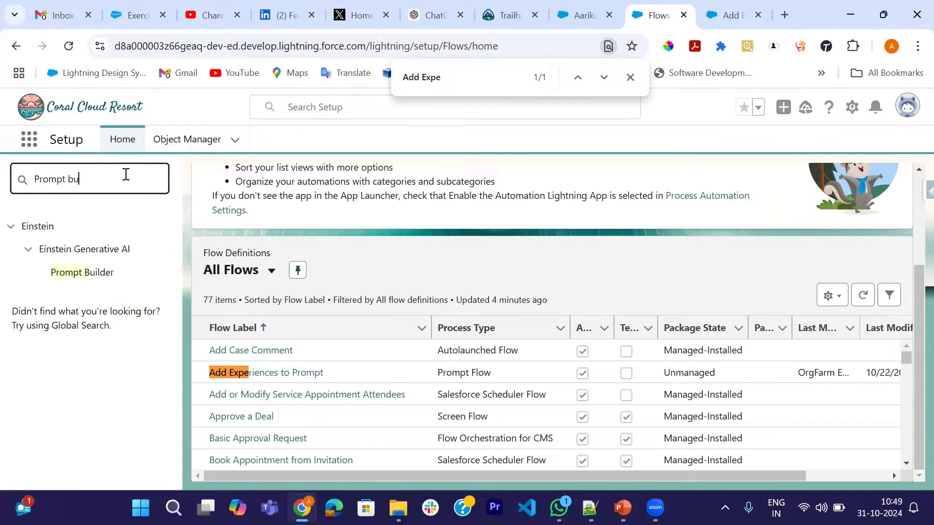
left_click(91, 273)
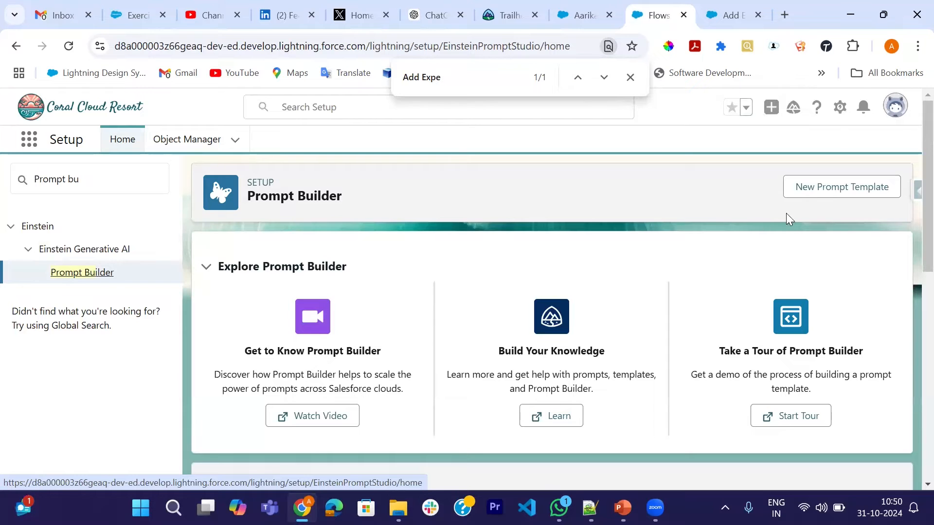
Start a new prompt template and set its prompt template type to Sales Email.
left_click(820, 195)
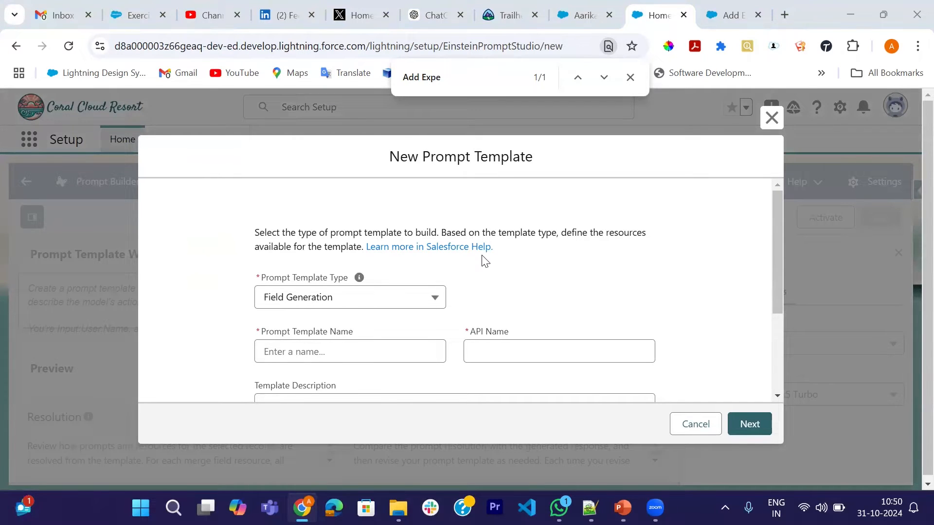
scroll(484, 261, "down", 1)
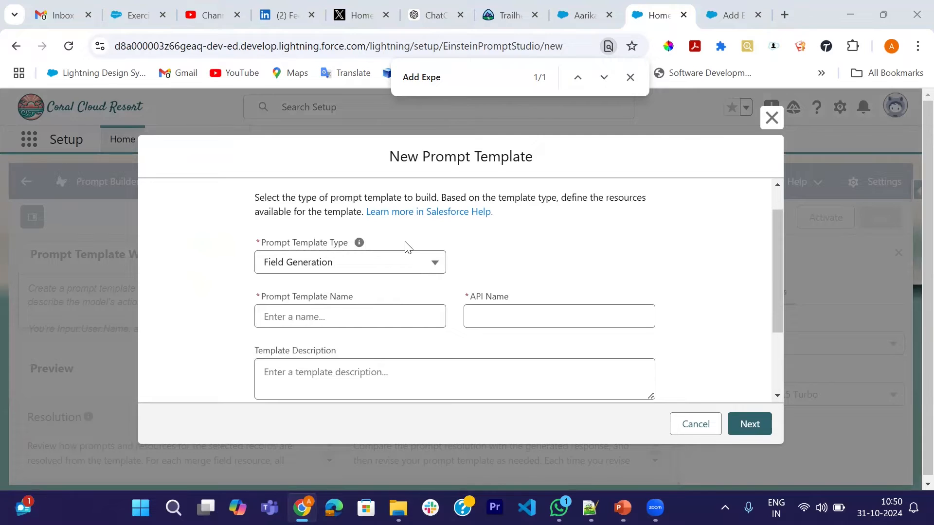
scroll(535, 276, "down", 1)
left_click(425, 254)
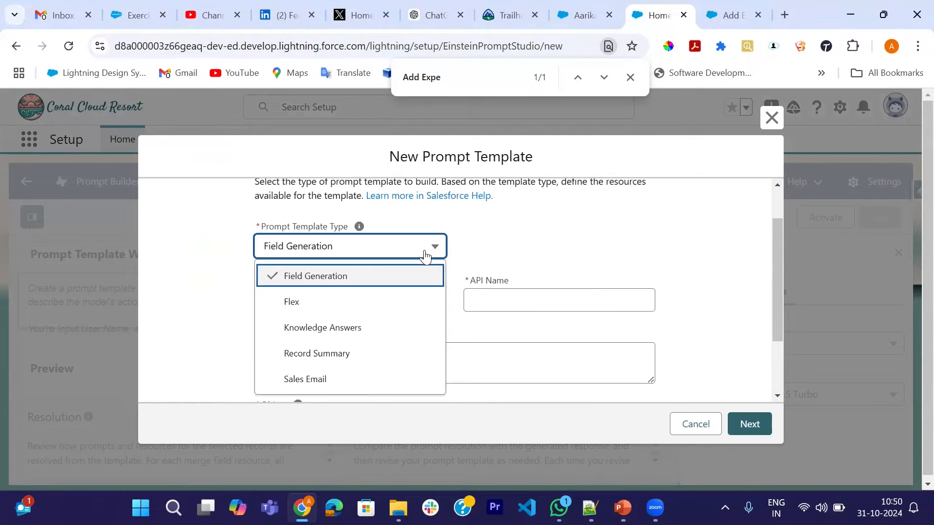
left_click(307, 381)
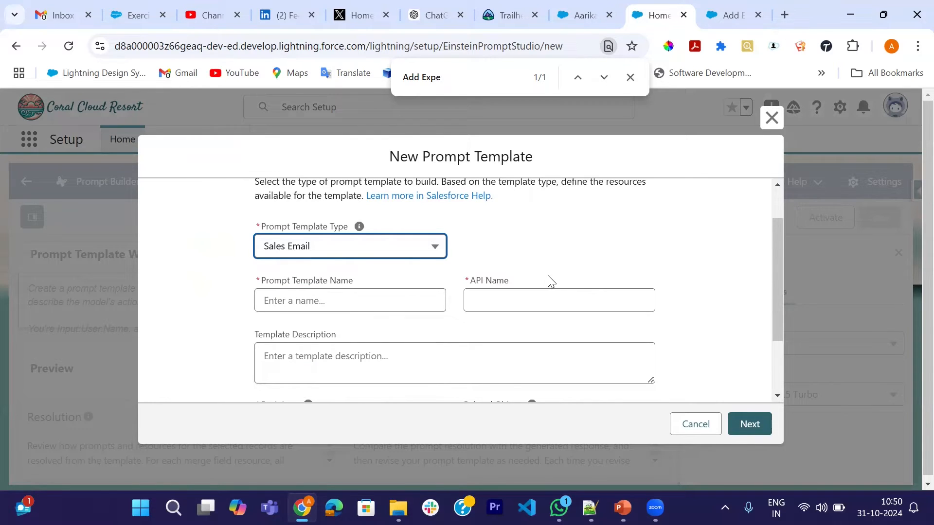
Name the prompt template "Welcome Email for Upcoming trip" and let the API name fill in from it.
scroll(540, 292, "down", 3)
left_click(367, 260)
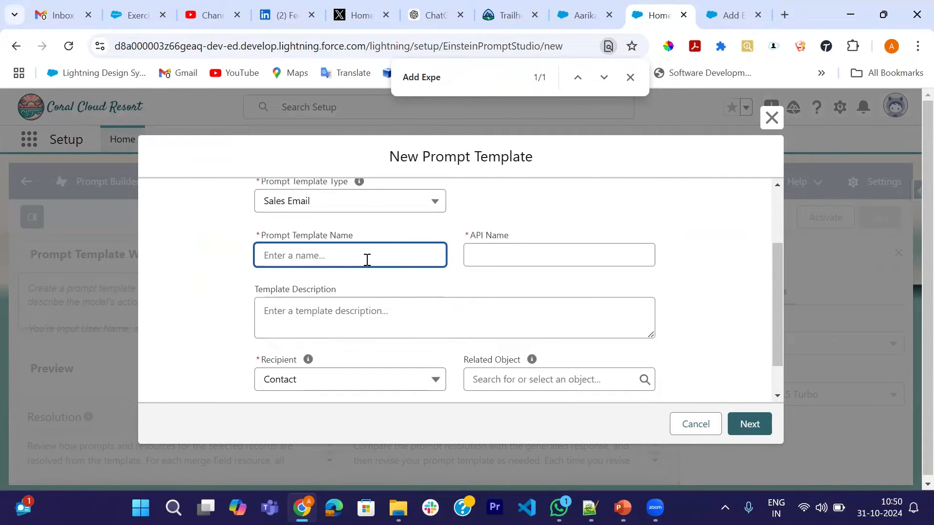
type("Welcome Email")
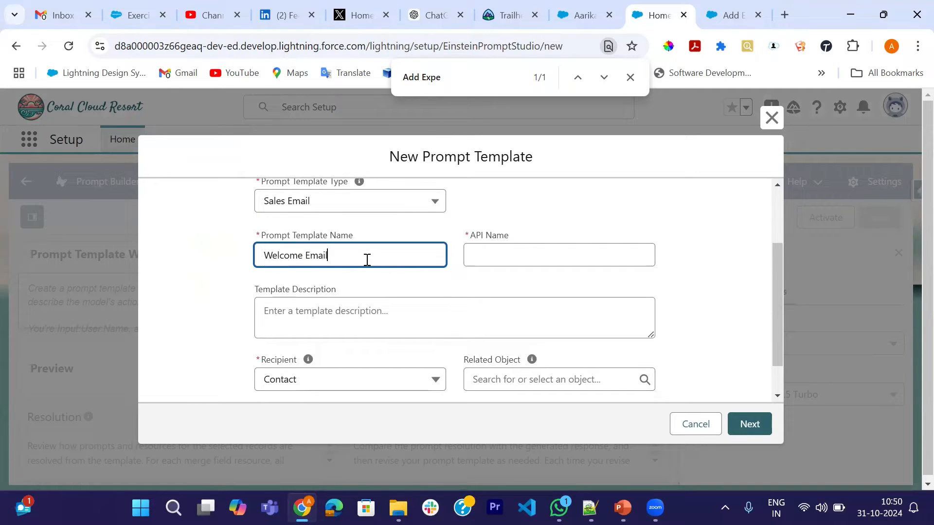
type(" for Up")
type("d")
type("oming")
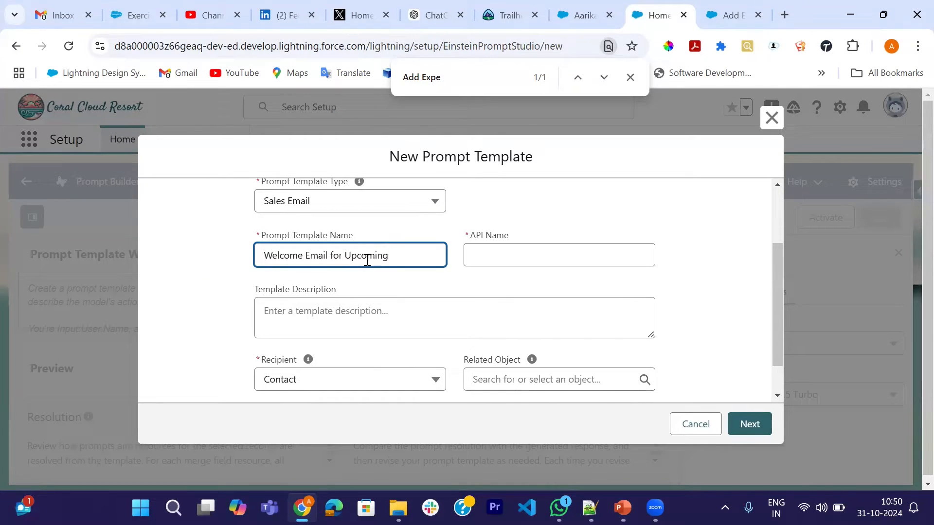
type(" trip")
key("Tab")
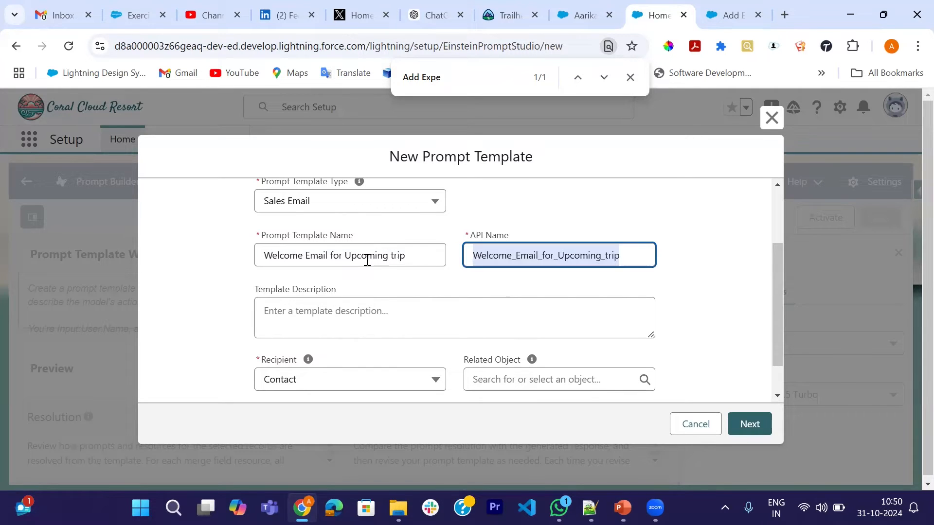
Enter the template description "This template is used to generate a welcome email for a guest upcoming trip.".
left_click(396, 315)
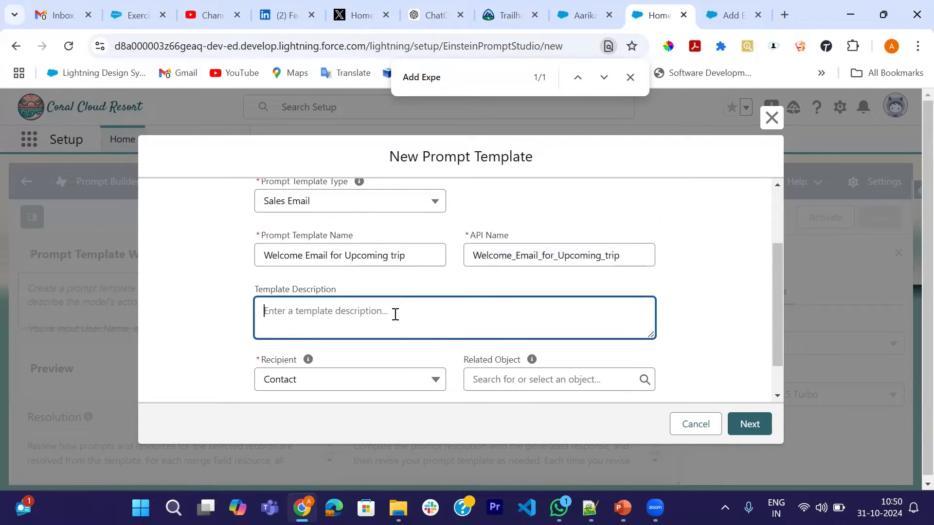
type("This")
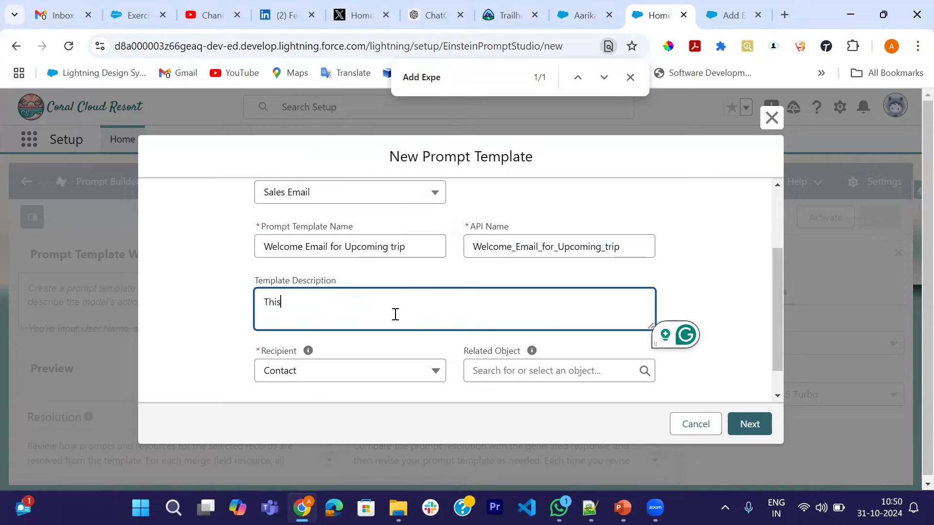
type(" tem")
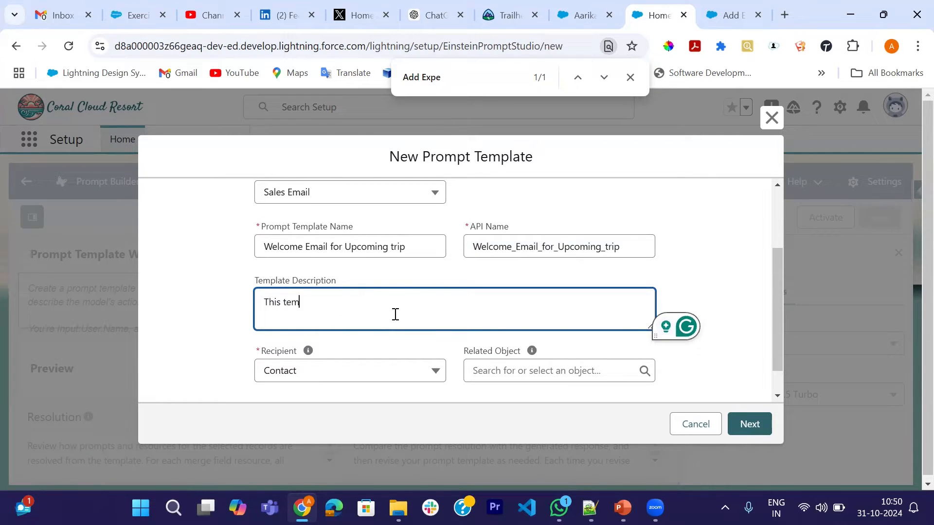
type("plate is used")
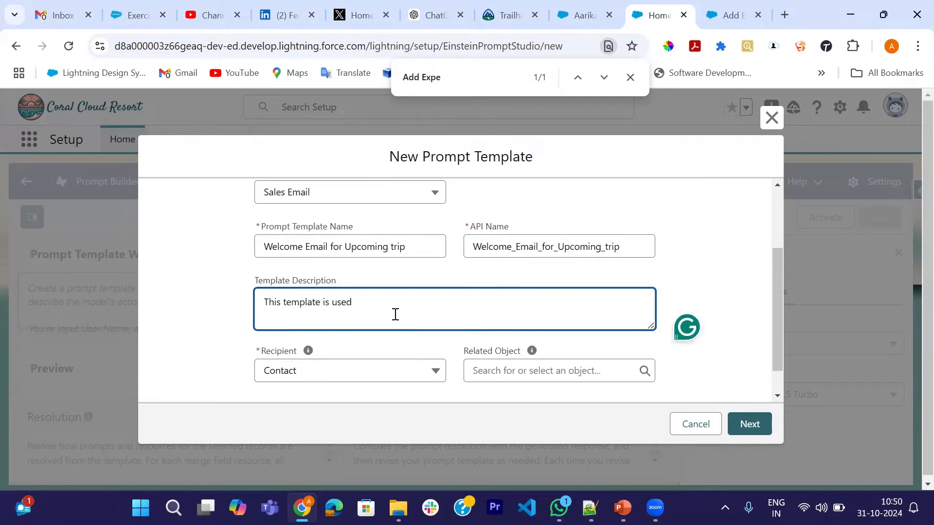
type(" to generate a welcome email")
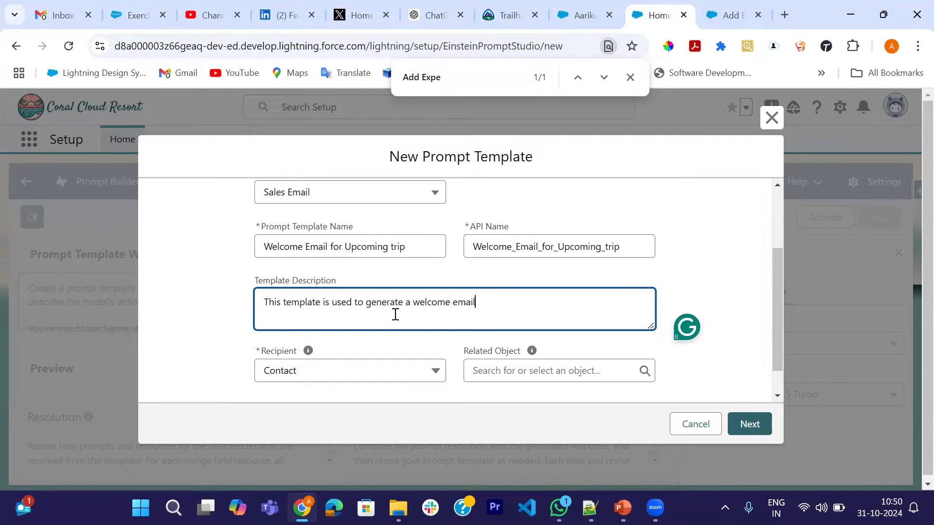
type(" for a guest upcoming")
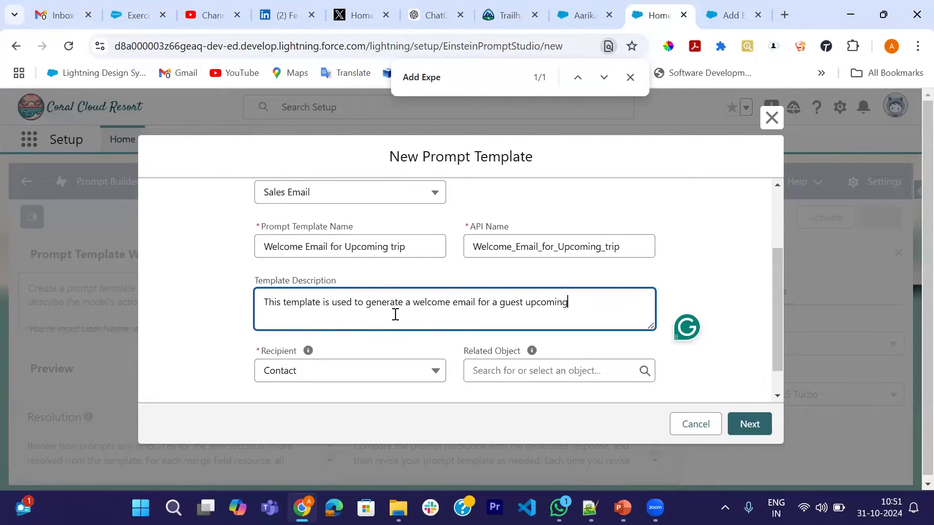
type(" trip.")
Choose Contact as the recipient, leave the related object empty, and continue to the prompt template workspace.
scroll(363, 319, "down", 1)
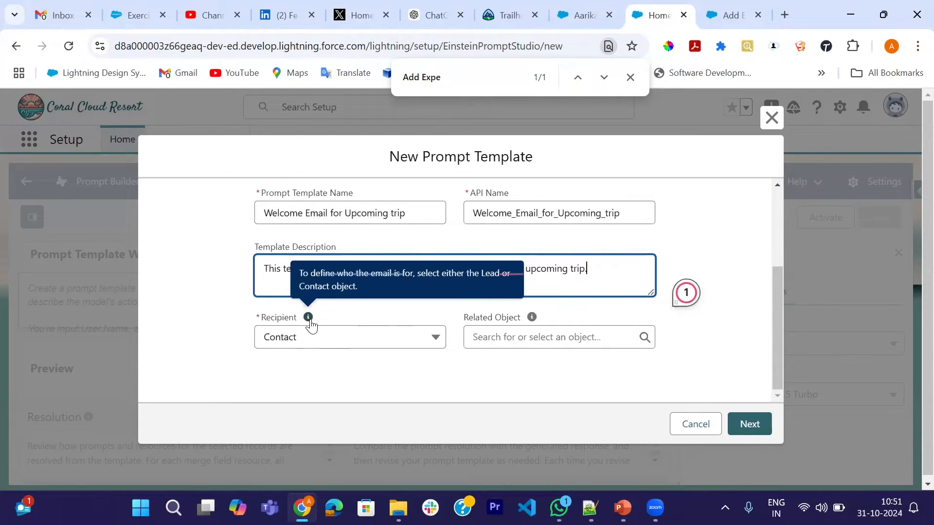
left_click(434, 341)
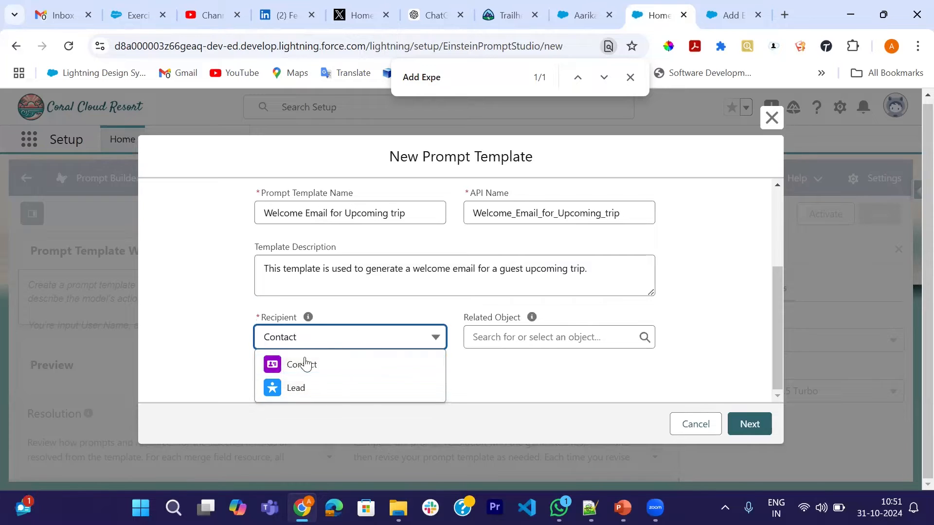
left_click(313, 368)
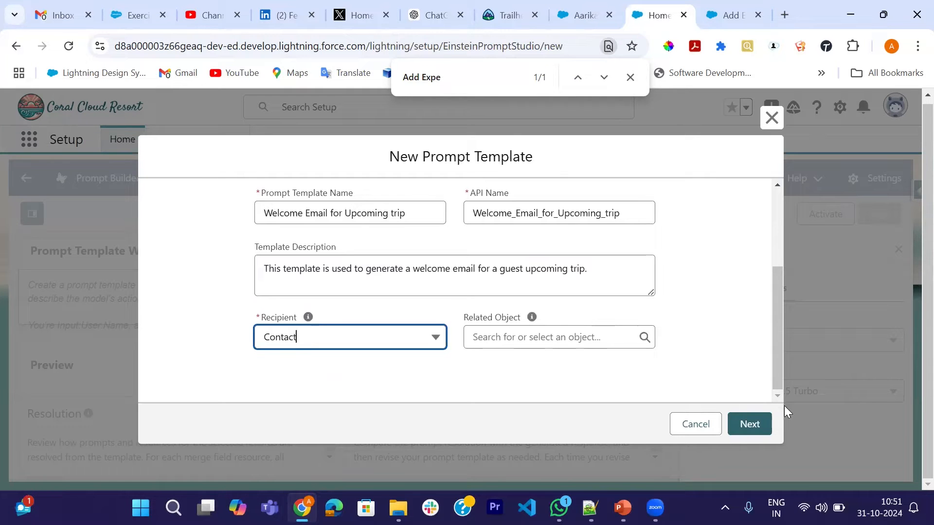
left_click(754, 425)
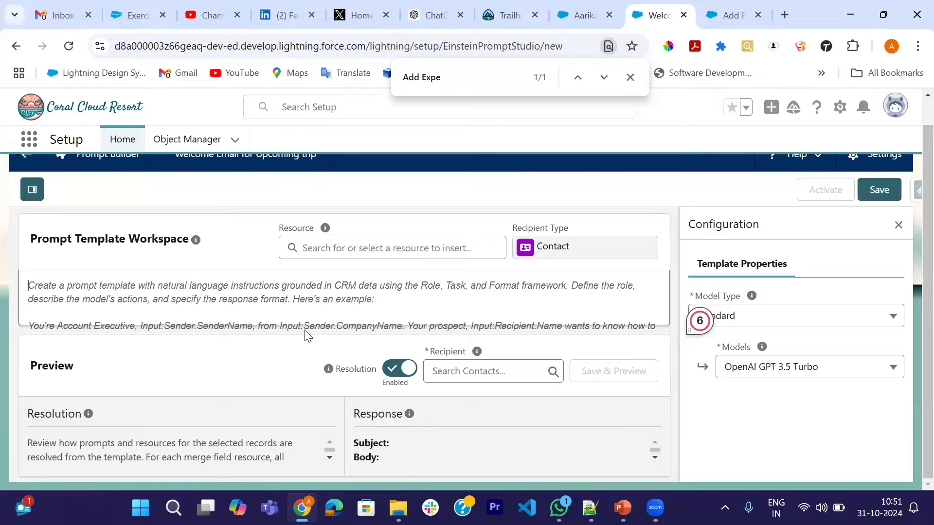
Begin the prompt with "Your name is" followed by the Sender's Full Name merge field.
left_click(152, 299)
type("Your ")
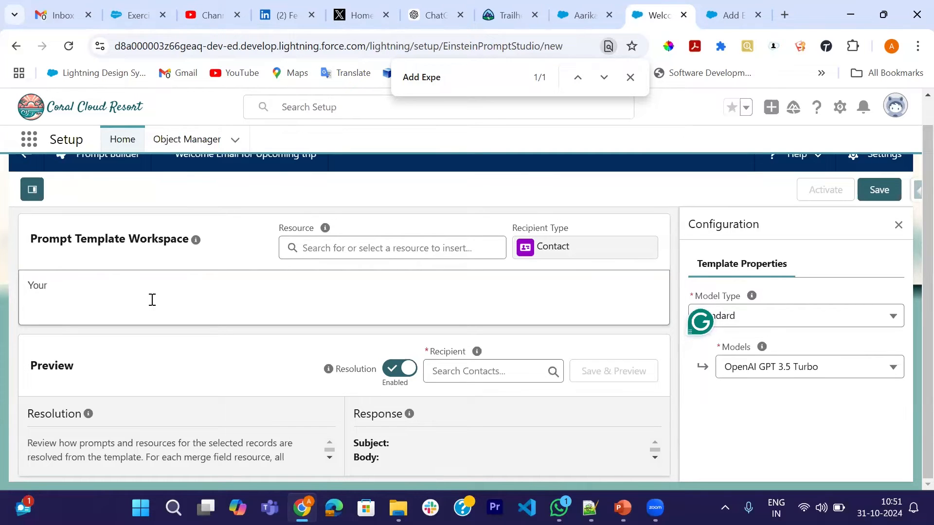
type("name is")
left_click(330, 250)
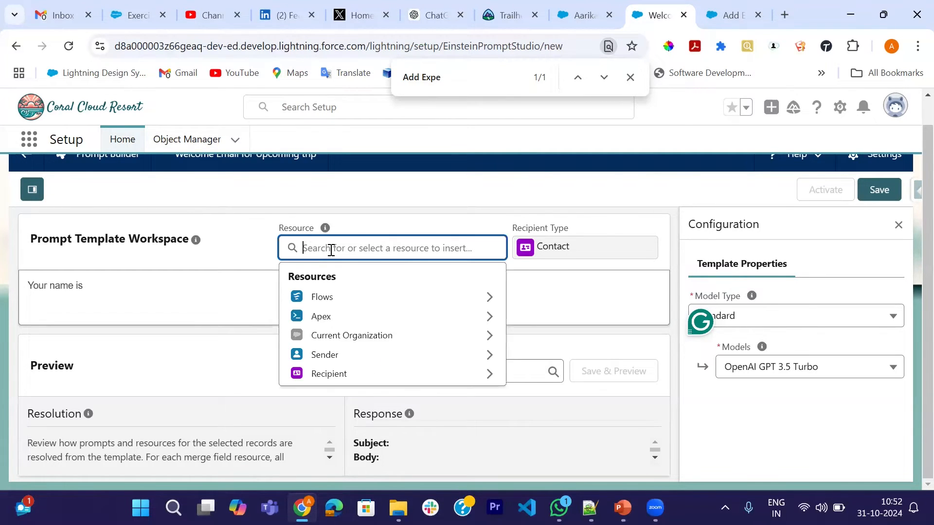
left_click(413, 361)
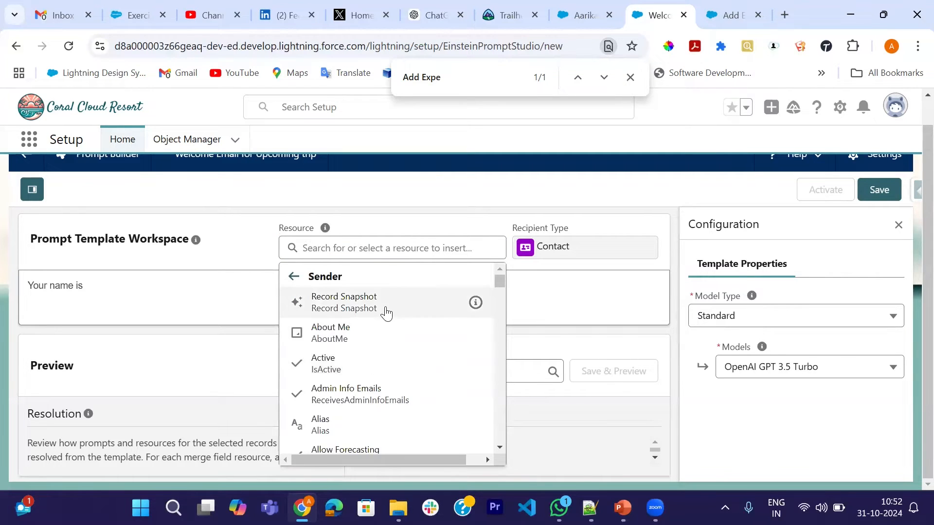
scroll(389, 371, "down", 5)
scroll(392, 373, "down", 8)
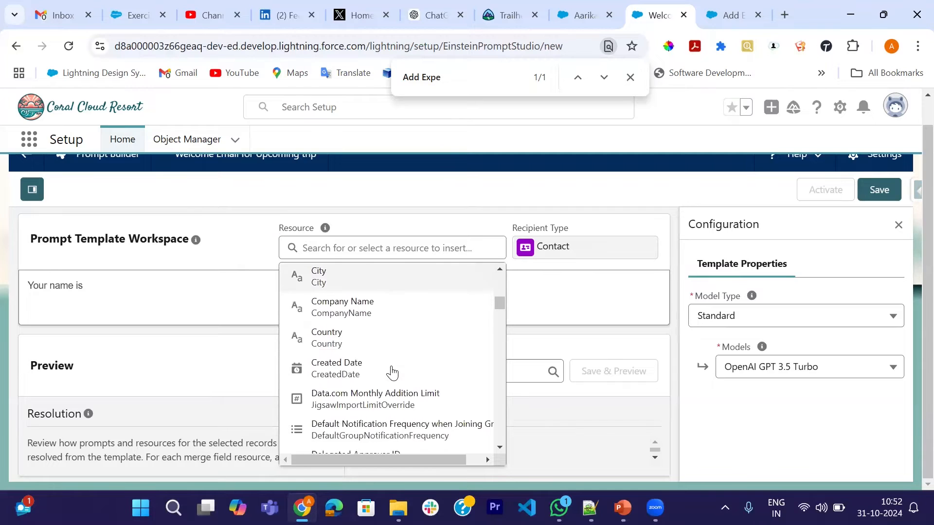
scroll(392, 372, "down", 6)
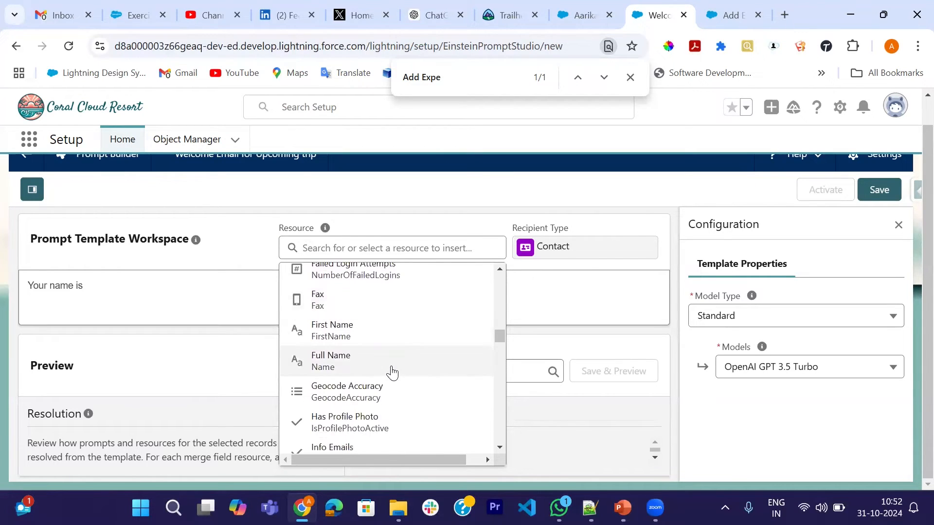
left_click(344, 367)
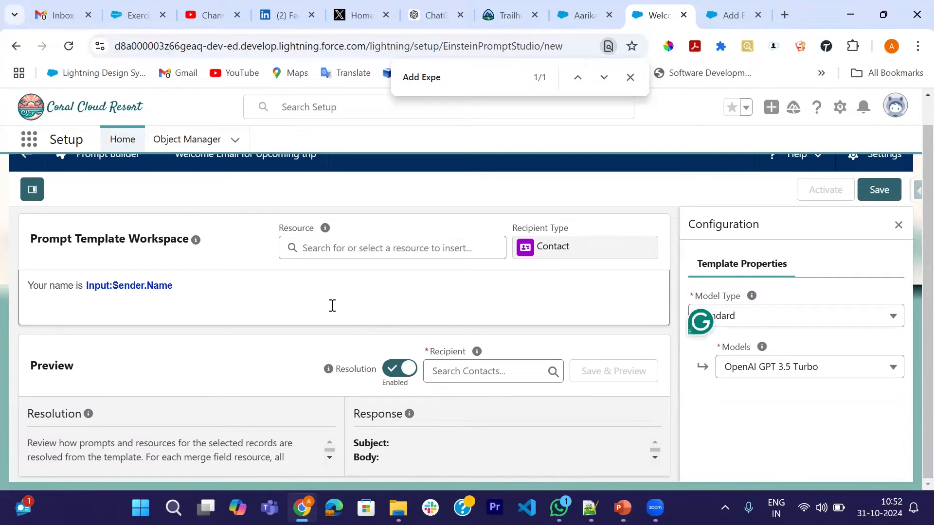
Continue the prompt after the sender name with ". Your work is the guest success team at".
type(". Your work is the")
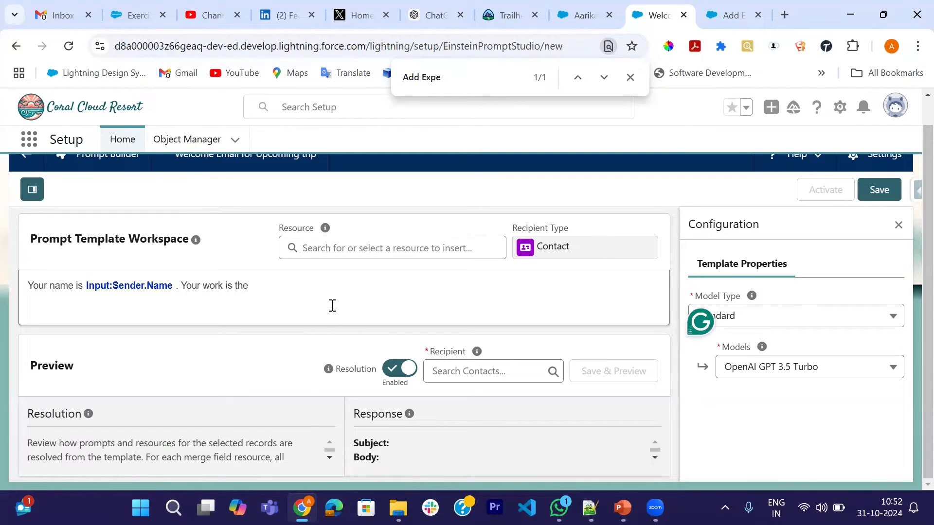
type(" guest success team at")
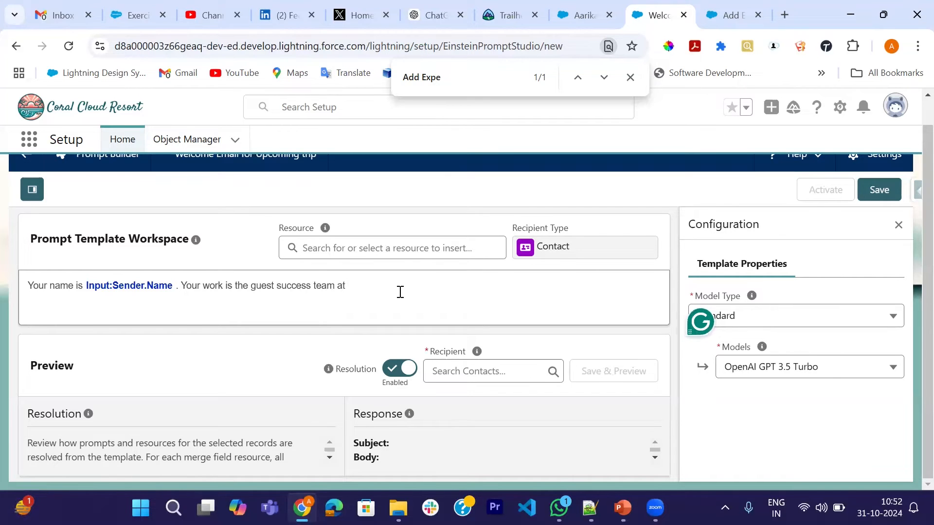
Insert the Current Organization's Name merge field at the end of the prompt sentence.
left_click(358, 248)
left_click(374, 338)
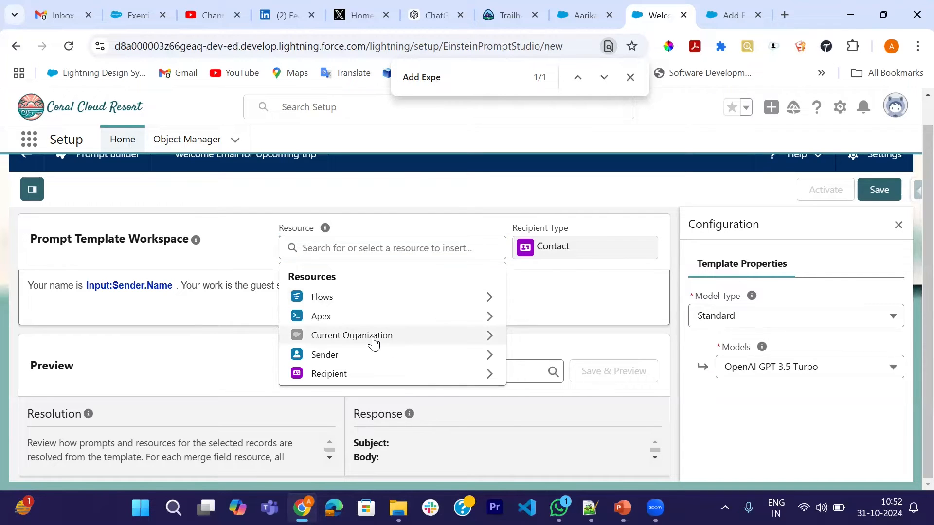
scroll(373, 342, "down", 10)
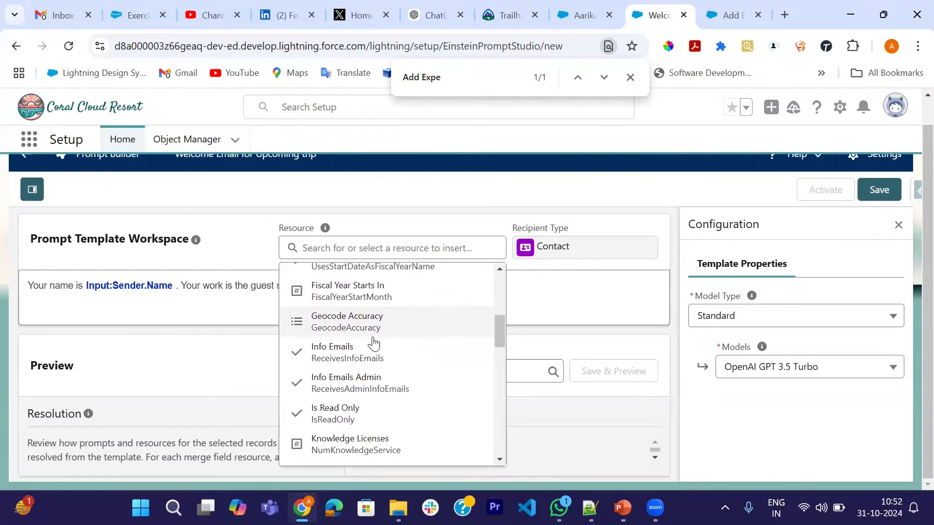
scroll(374, 342, "down", 5)
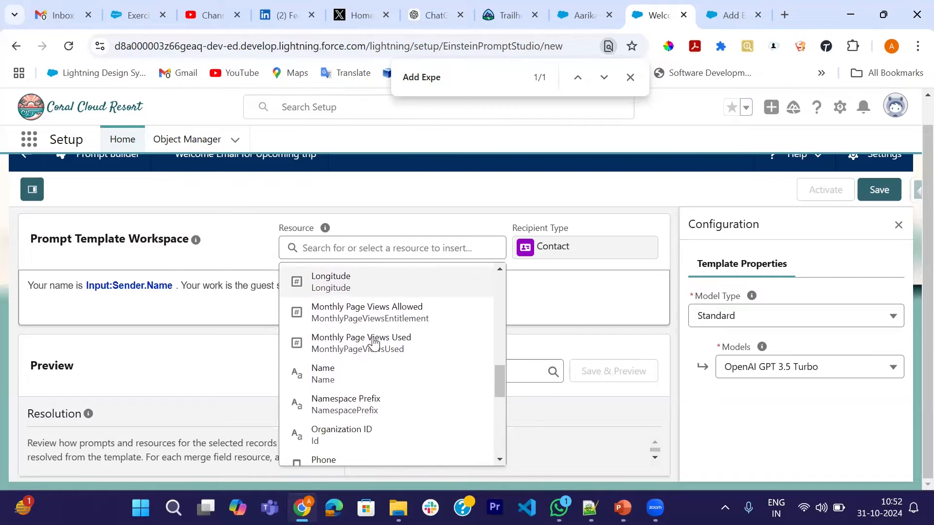
left_click(352, 369)
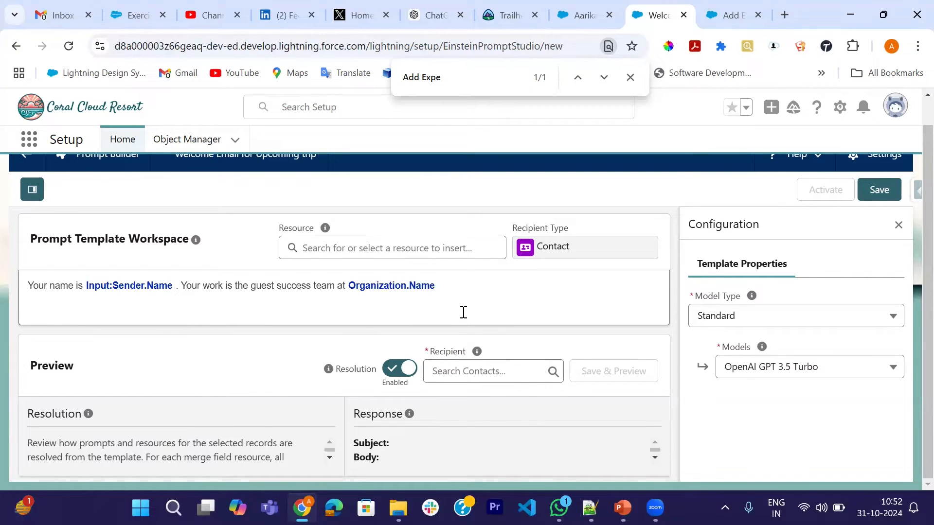
Finish the sentence after the organization name with ", a luxury beachfront resort.".
type(", ")
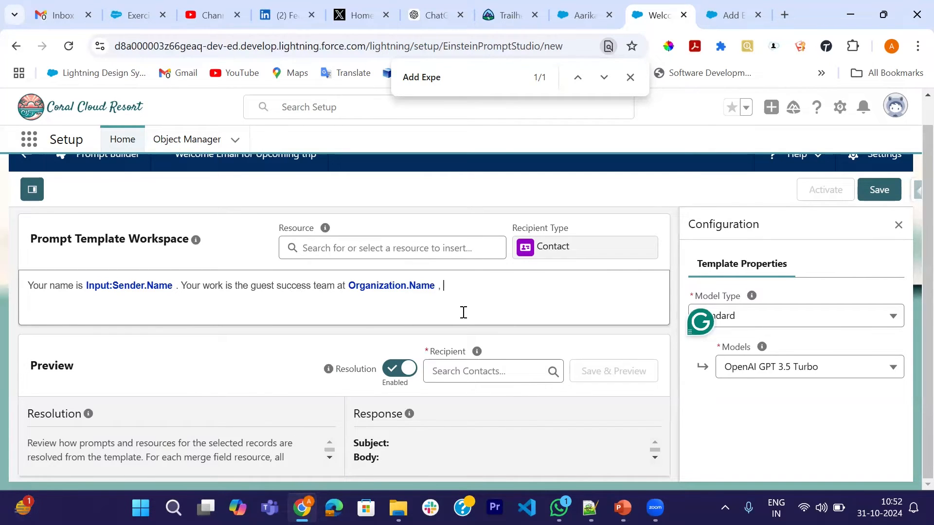
type("a luxury beachfront resort")
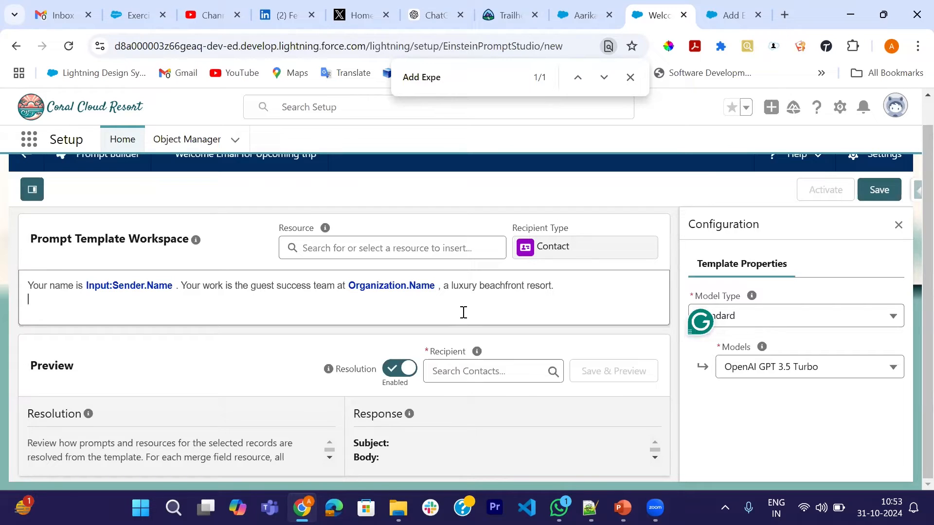
Add a second prompt line reading "Generate an email welcoming the guest for their upcoming stay.".
type("Generat")
type("e an ema")
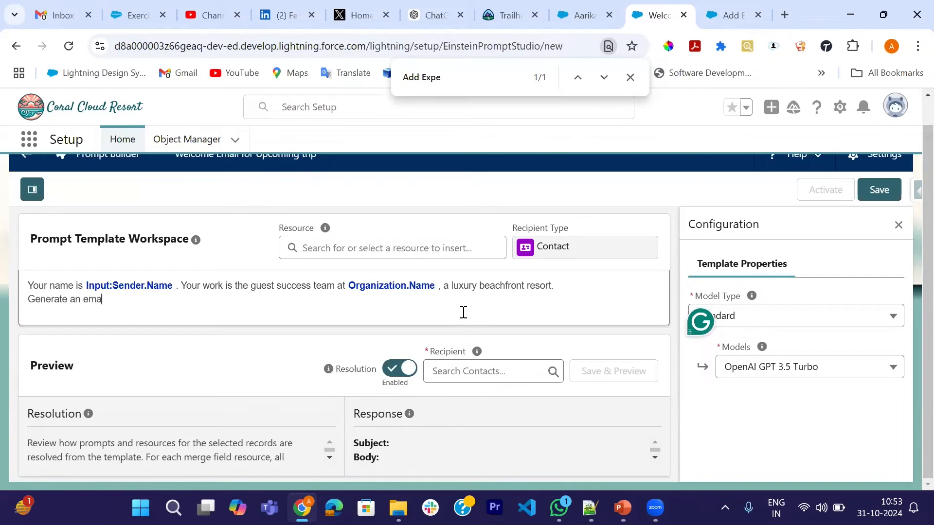
type("il welcoming the gue")
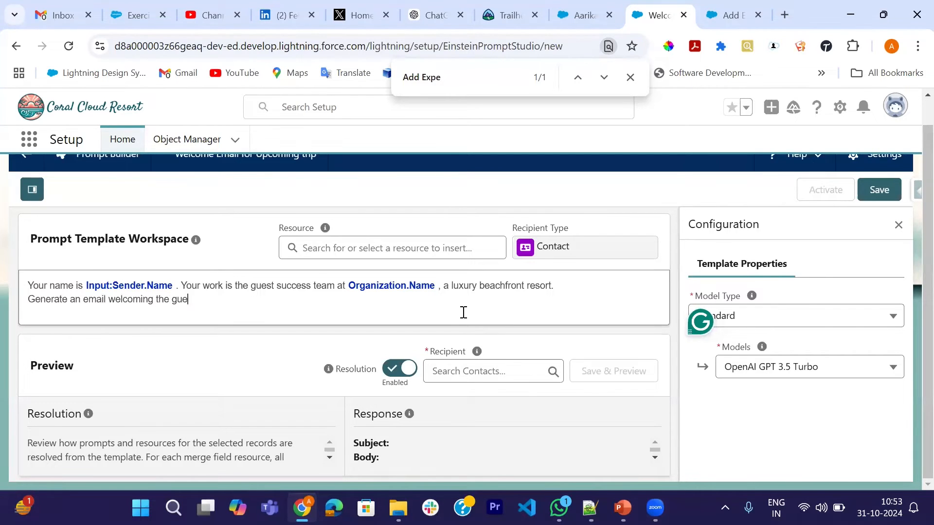
type("st for theirupcoming")
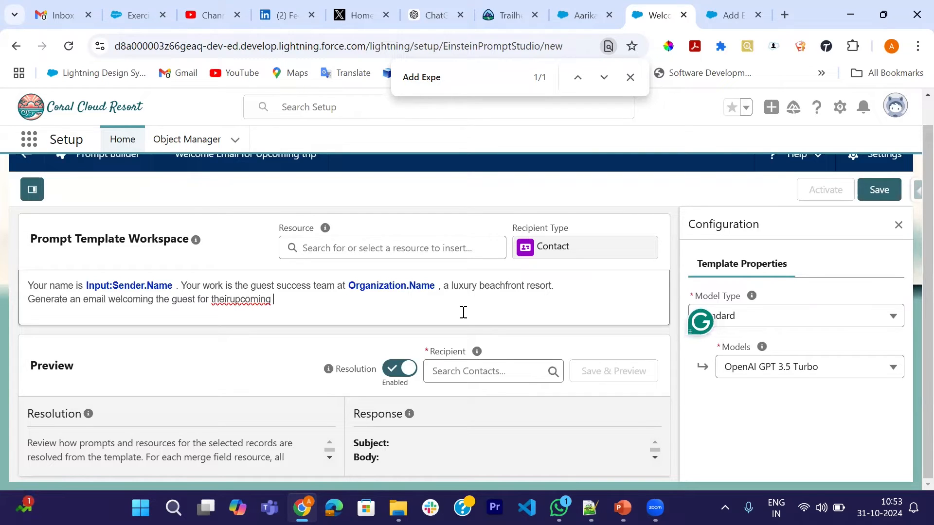
type(" stay.")
left_click(231, 302)
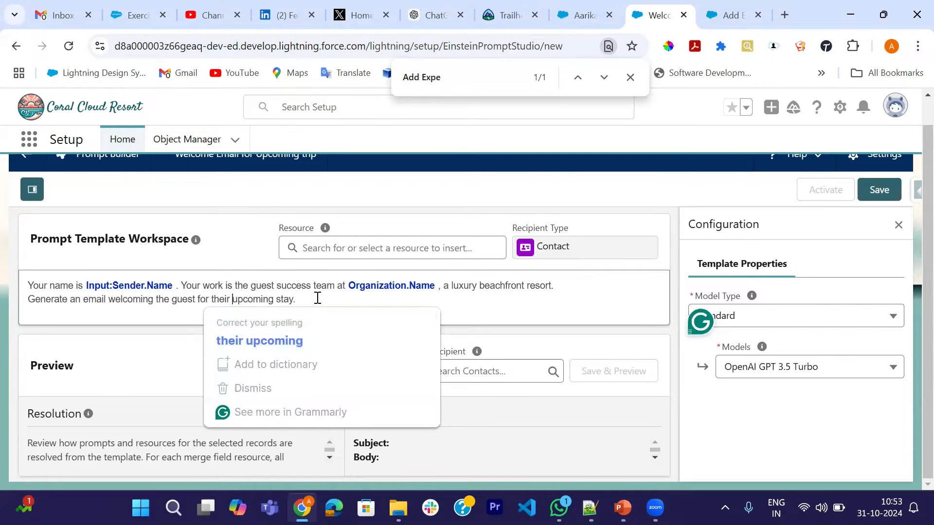
Start a new line in the prompt with the label "Guest Name :".
key("Return")
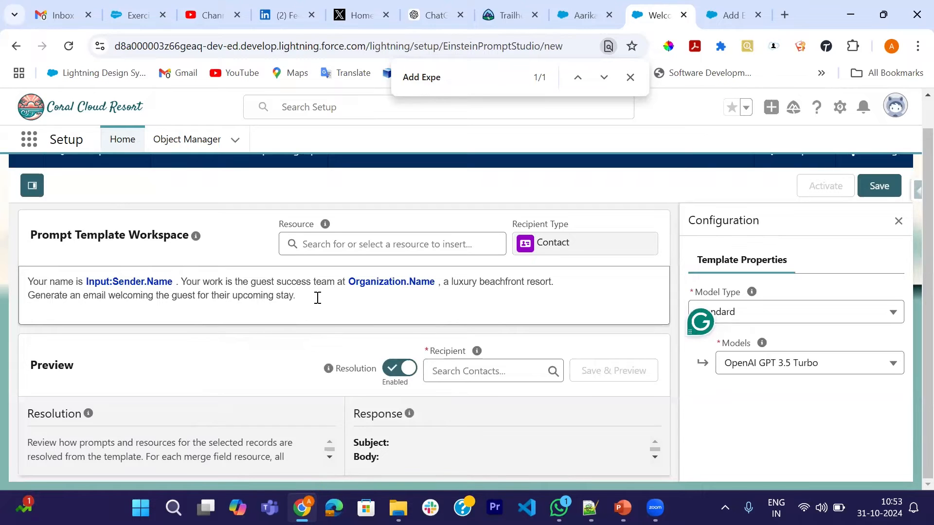
type("Guest nam")
key("BackSpace")
key("BackSpace")
type("Name :")
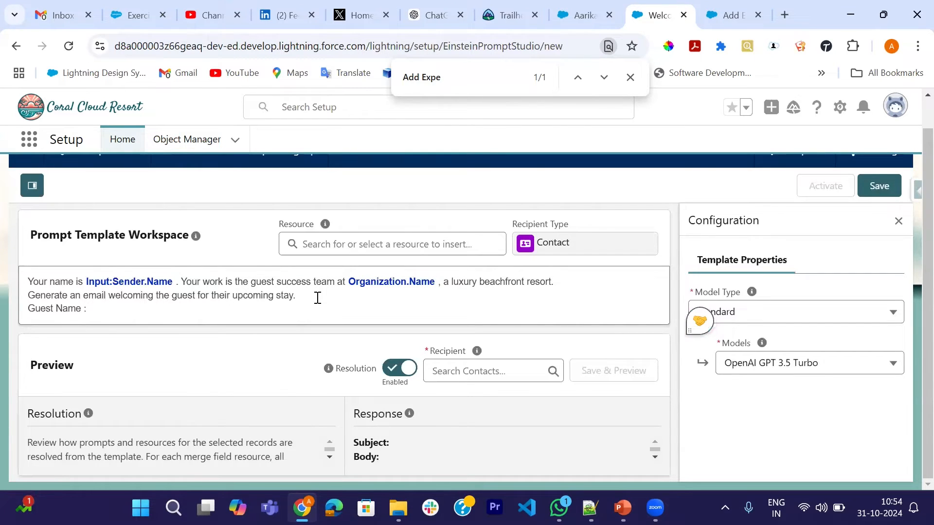
Insert the Recipient's Full Name merge field after the "Guest Name :" label.
left_click(349, 244)
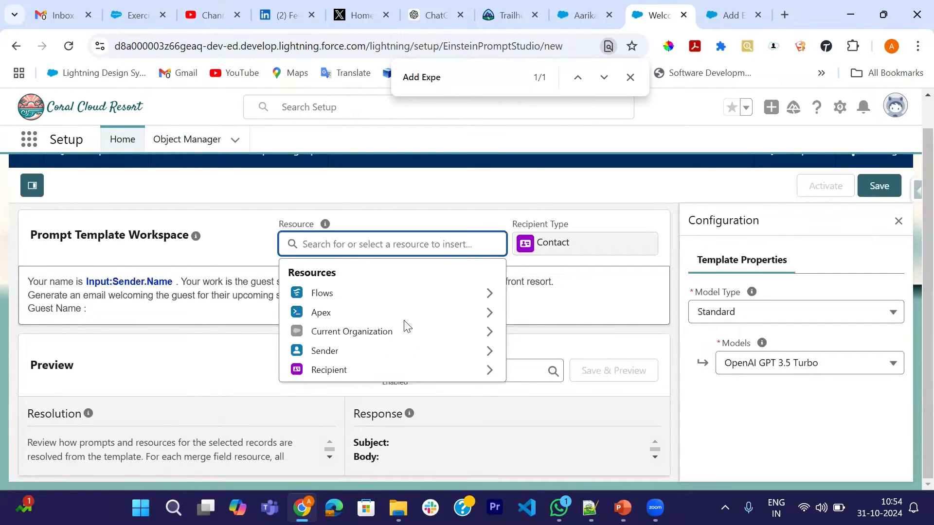
left_click(362, 370)
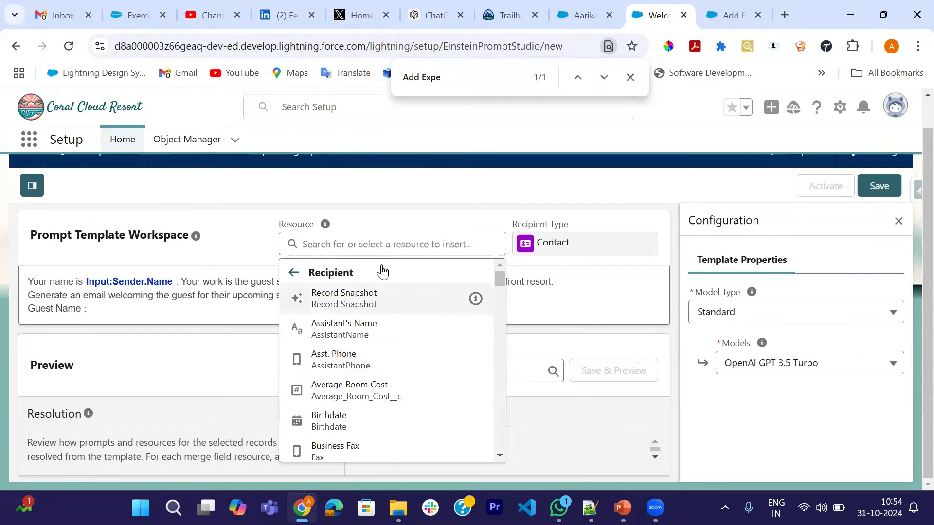
scroll(384, 389, "down", 10)
scroll(387, 392, "down", 10)
scroll(386, 391, "down", 8)
scroll(387, 391, "down", 8)
scroll(386, 391, "down", 10)
scroll(387, 391, "up", 15)
scroll(386, 391, "up", 10)
scroll(384, 348, "up", 5)
scroll(381, 344, "up", 4)
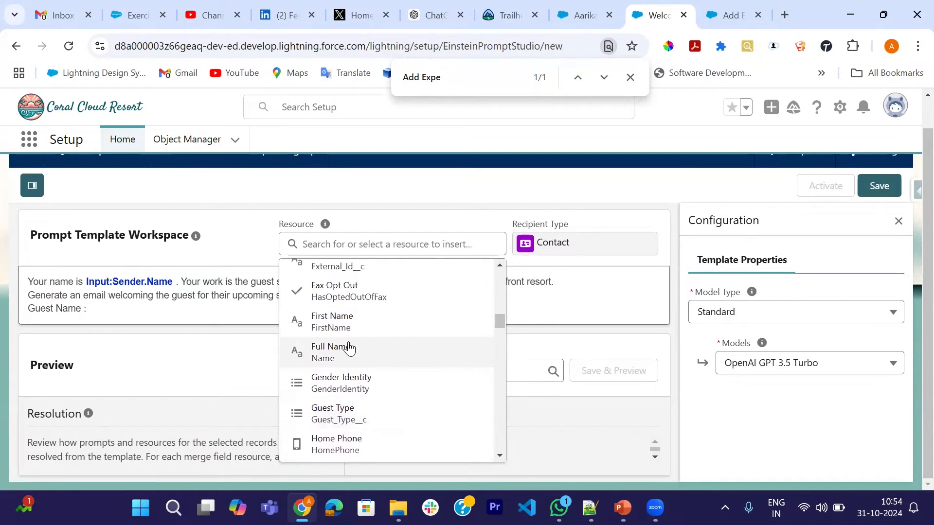
left_click(349, 348)
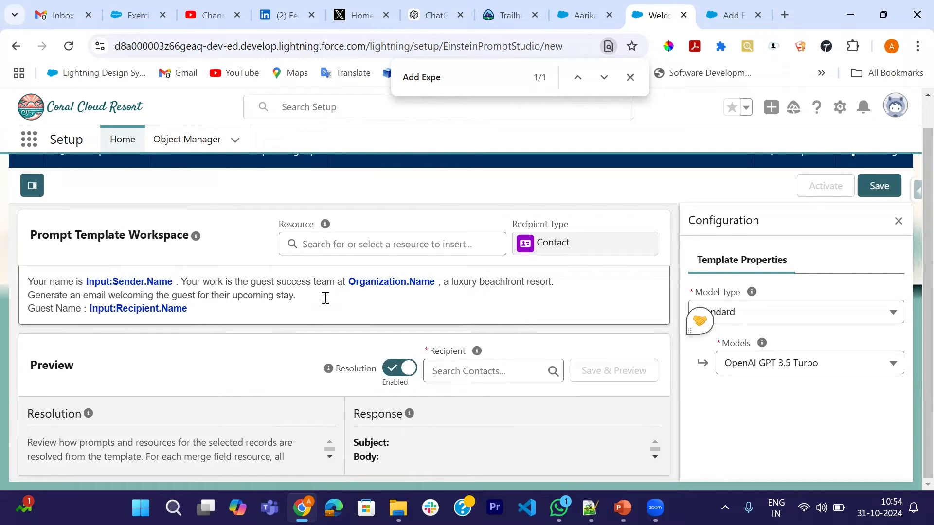
Add a new line below the guest name with the label "Check-in Date :".
key("Return")
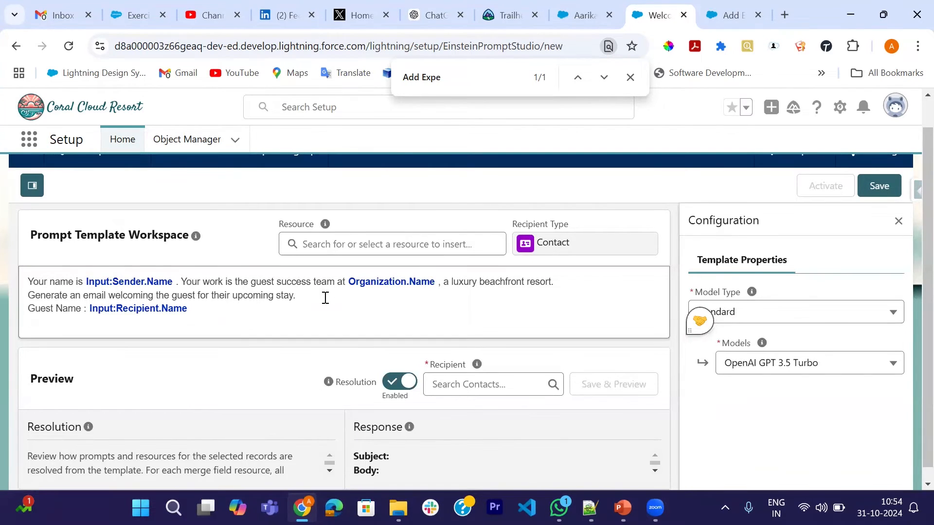
type("Check")
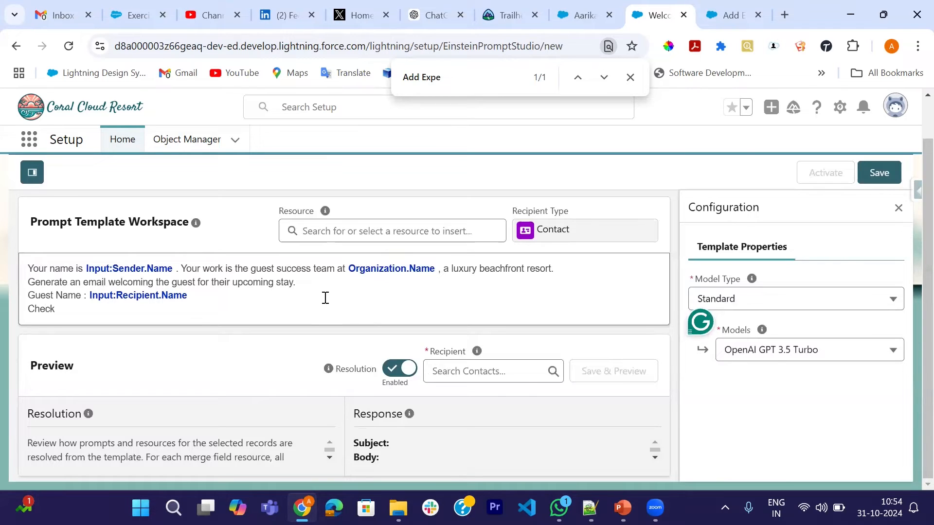
type("-in Date :")
Look through the Recipient resource's fields for one that holds the guest's check-in date.
left_click(348, 233)
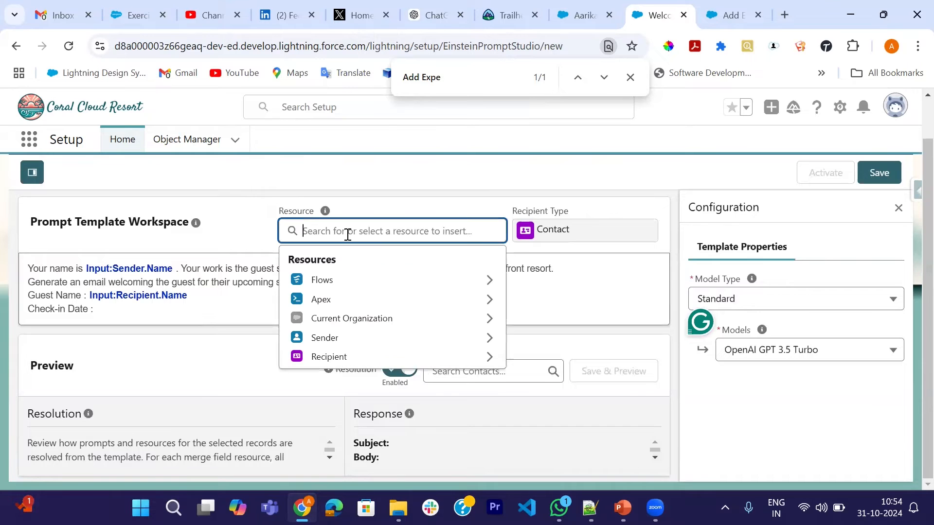
left_click(344, 357)
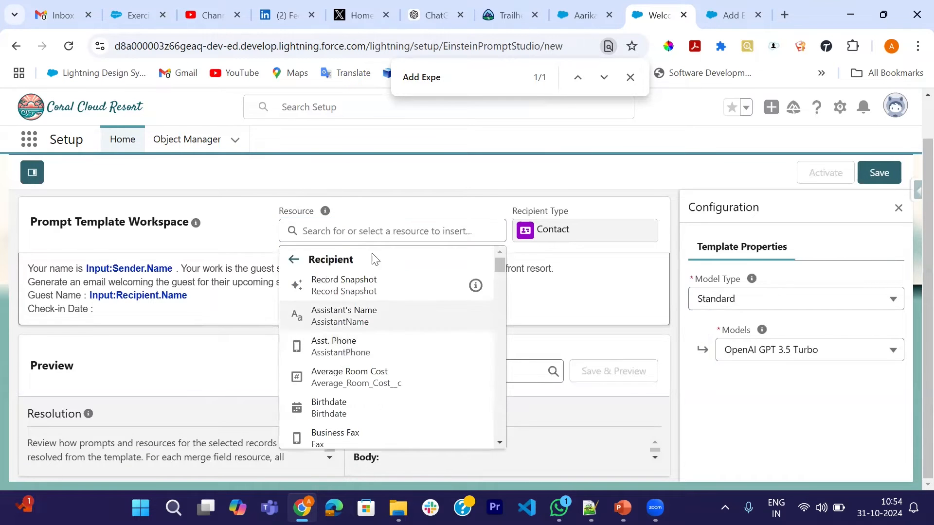
scroll(374, 354, "down", 5)
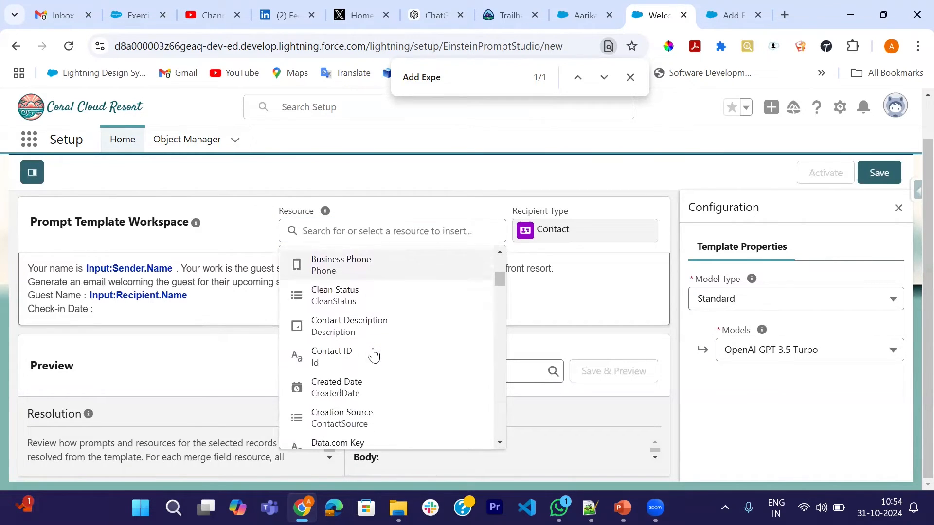
scroll(373, 355, "down", 1)
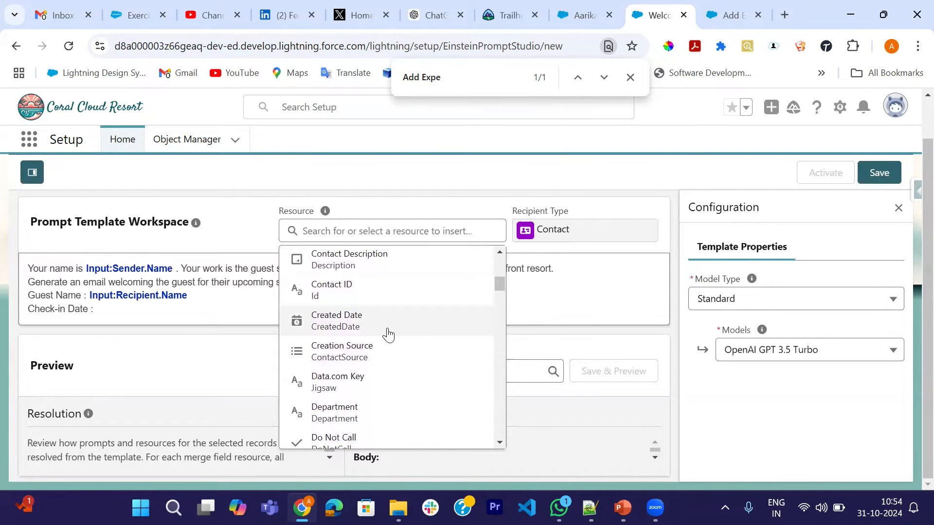
scroll(387, 335, "down", 4)
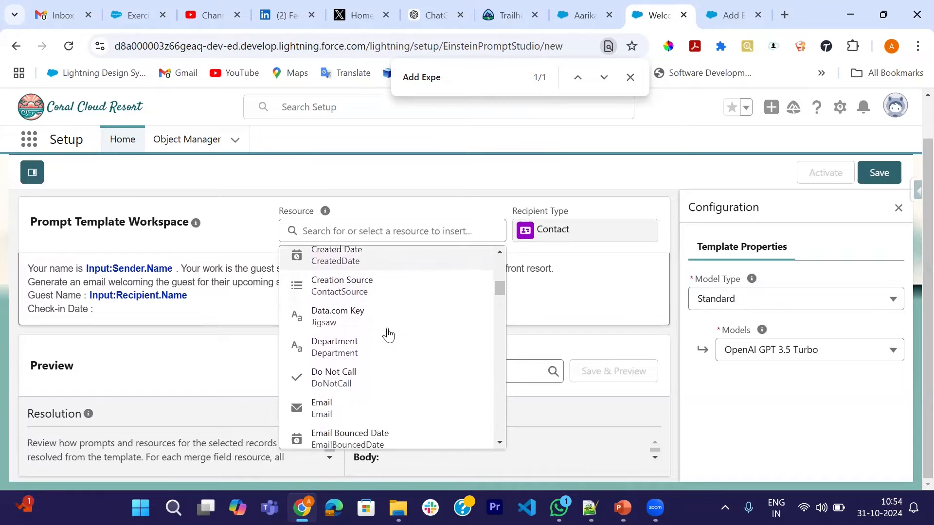
scroll(388, 334, "down", 4)
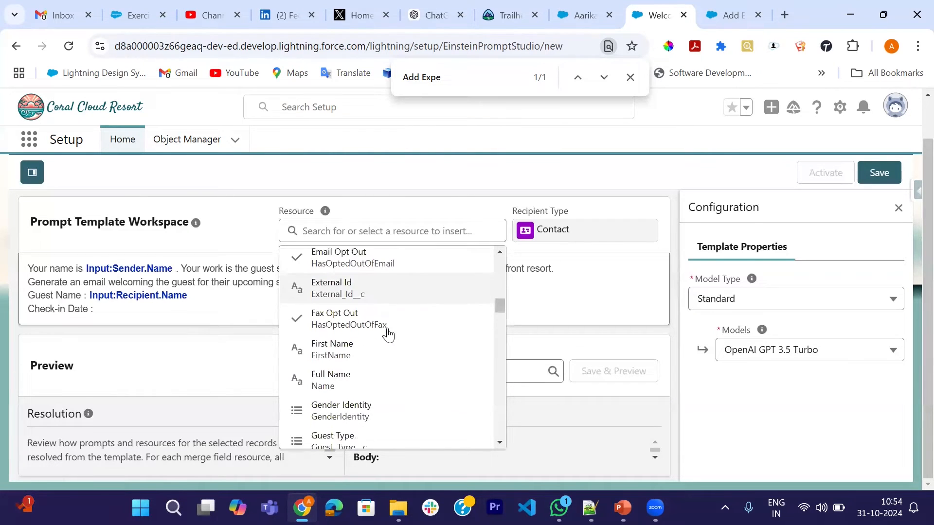
scroll(388, 335, "down", 4)
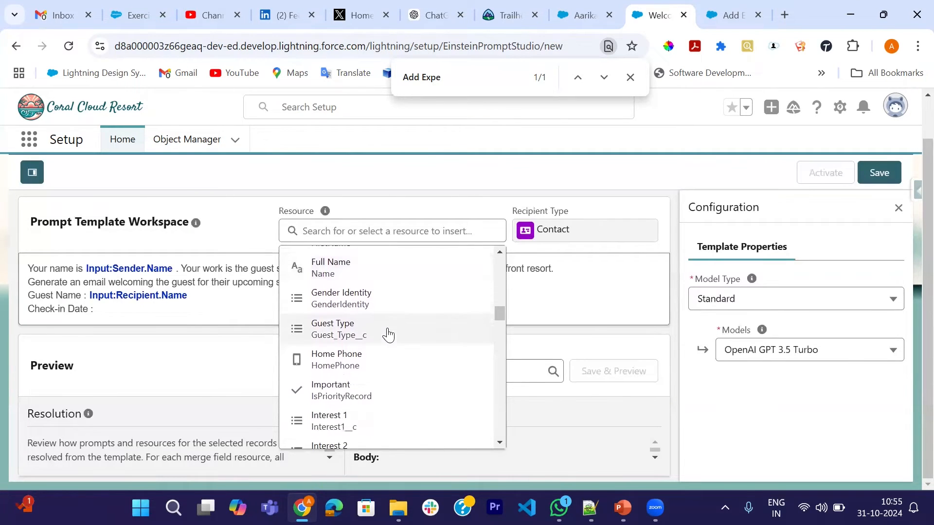
scroll(387, 334, "down", 5)
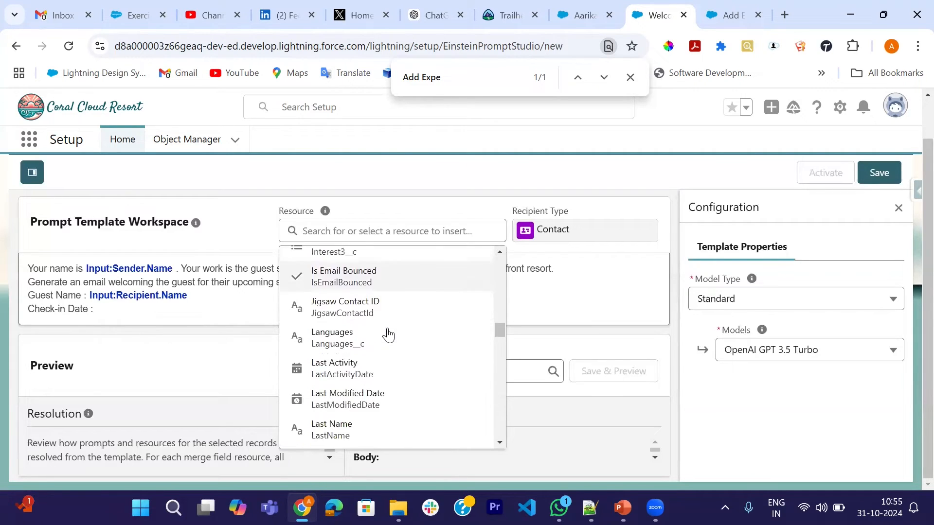
scroll(387, 334, "down", 8)
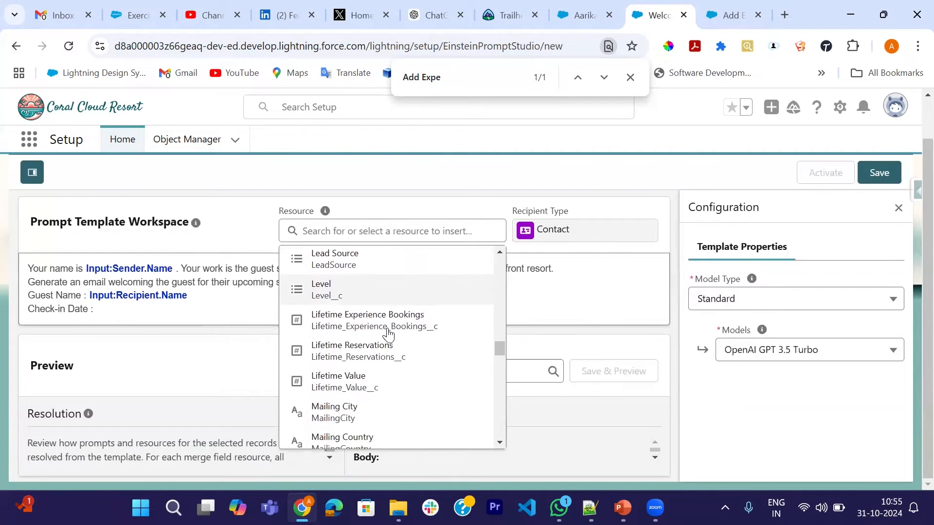
scroll(388, 334, "down", 10)
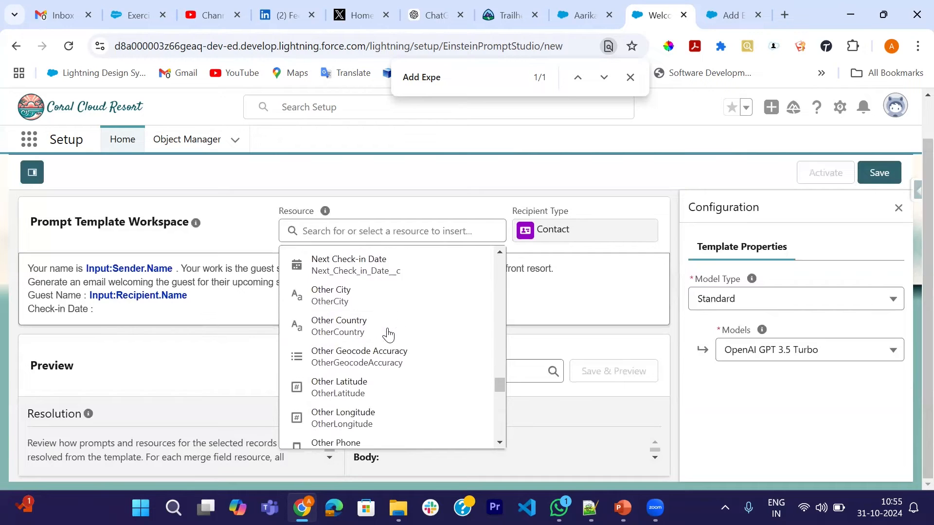
scroll(388, 334, "down", 5)
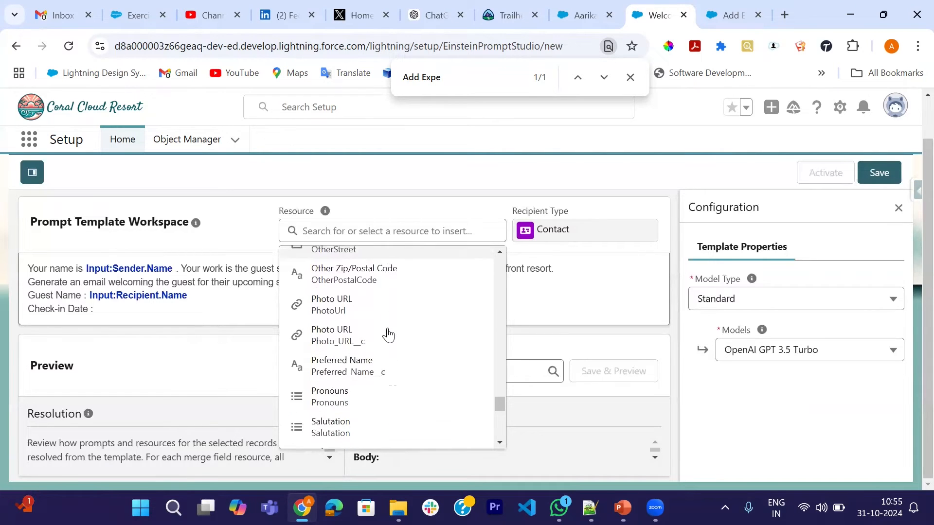
scroll(388, 333, "up", 6)
scroll(387, 335, "up", 15)
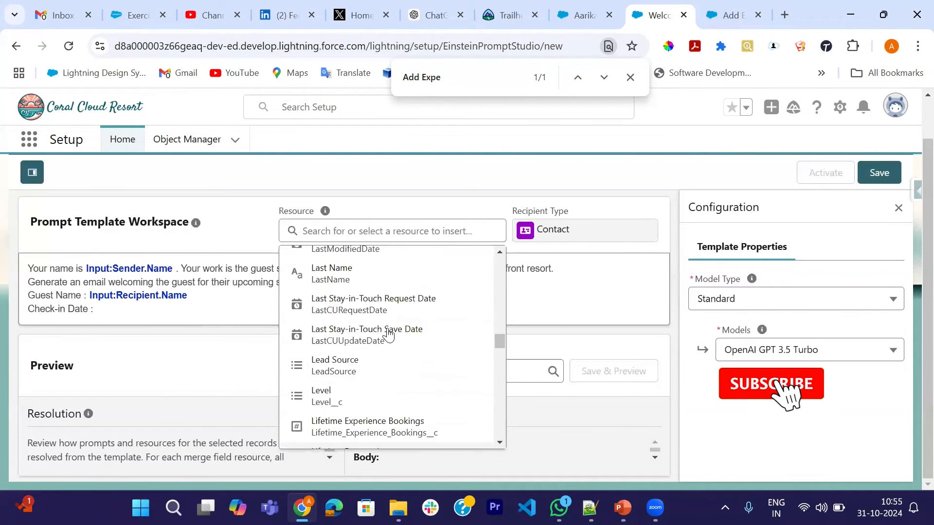
scroll(388, 335, "up", 5)
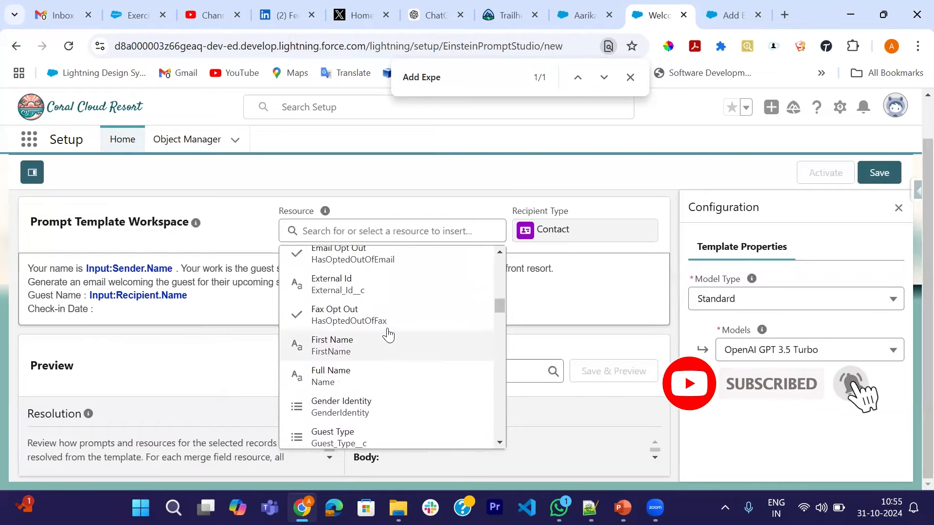
scroll(388, 335, "up", 5)
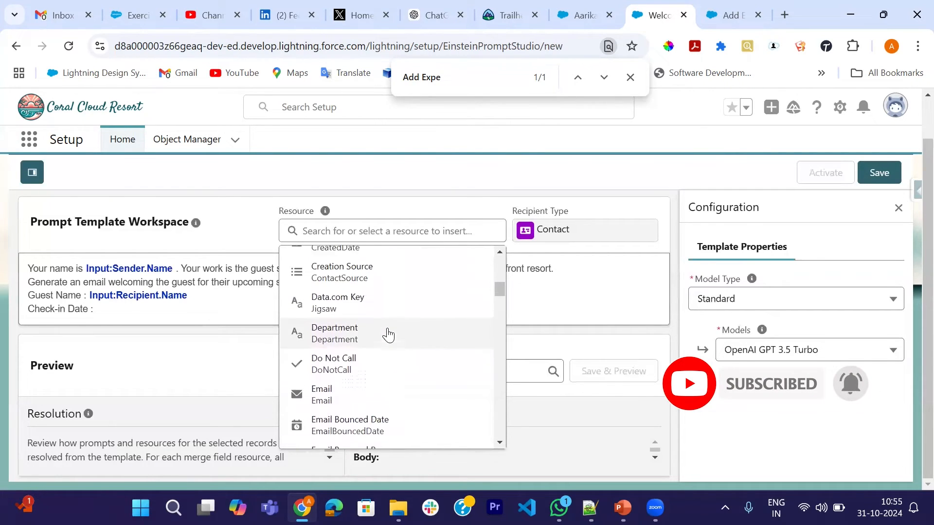
scroll(388, 335, "up", 5)
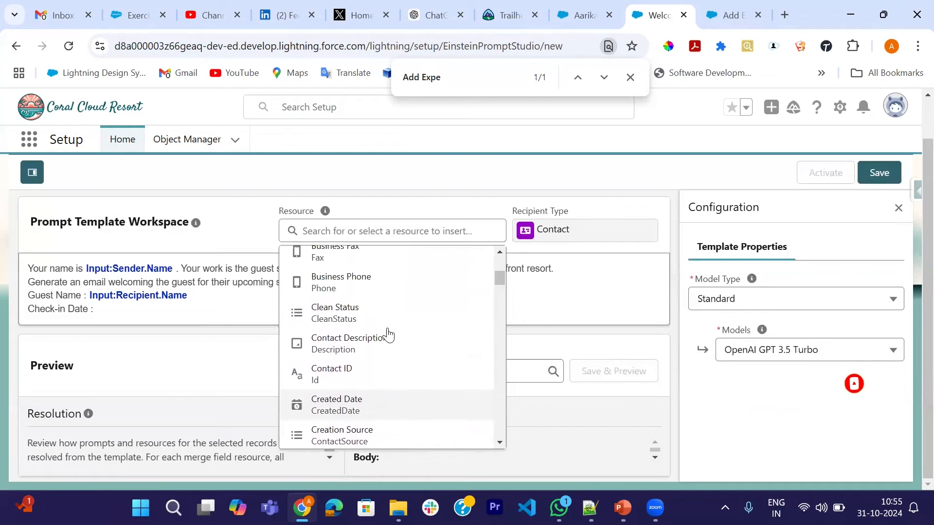
scroll(388, 335, "up", 2)
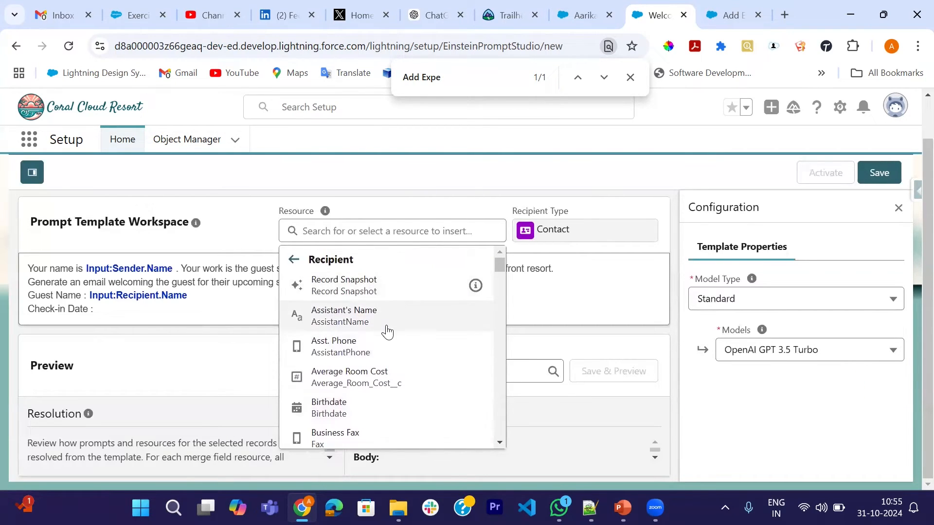
scroll(387, 329, "down", 2)
scroll(387, 332, "down", 1)
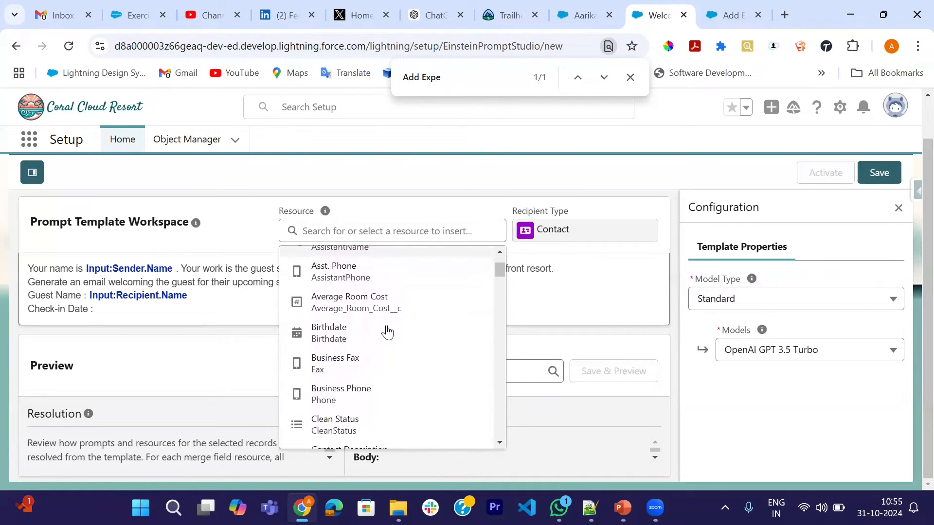
scroll(388, 332, "down", 5)
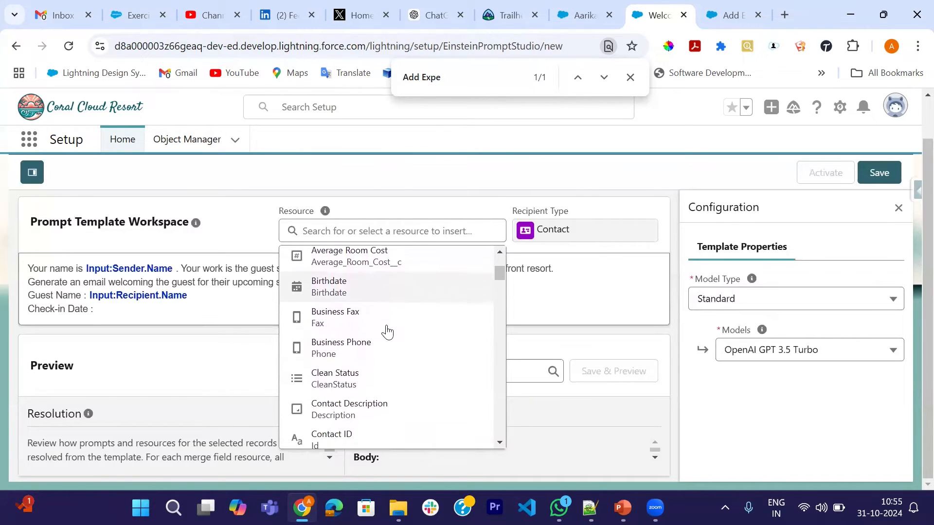
scroll(388, 332, "down", 5)
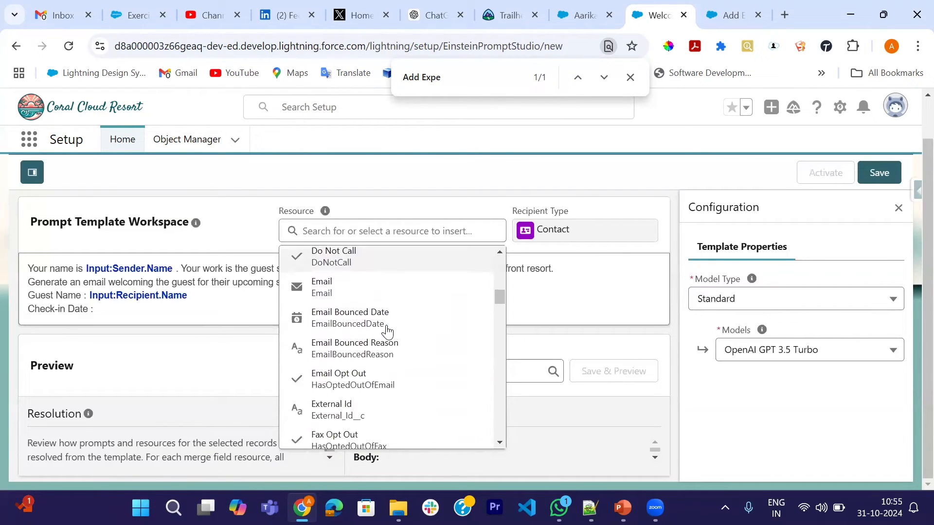
scroll(388, 332, "down", 6)
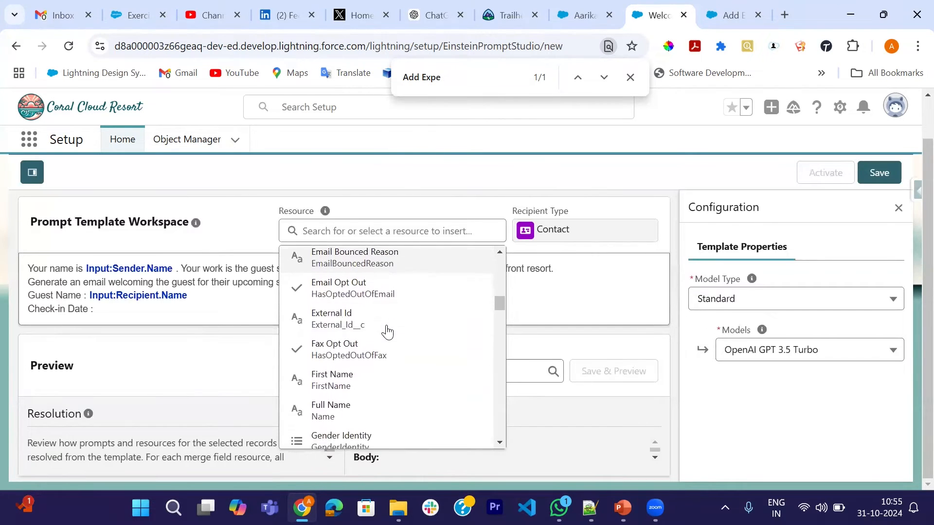
scroll(388, 332, "down", 7)
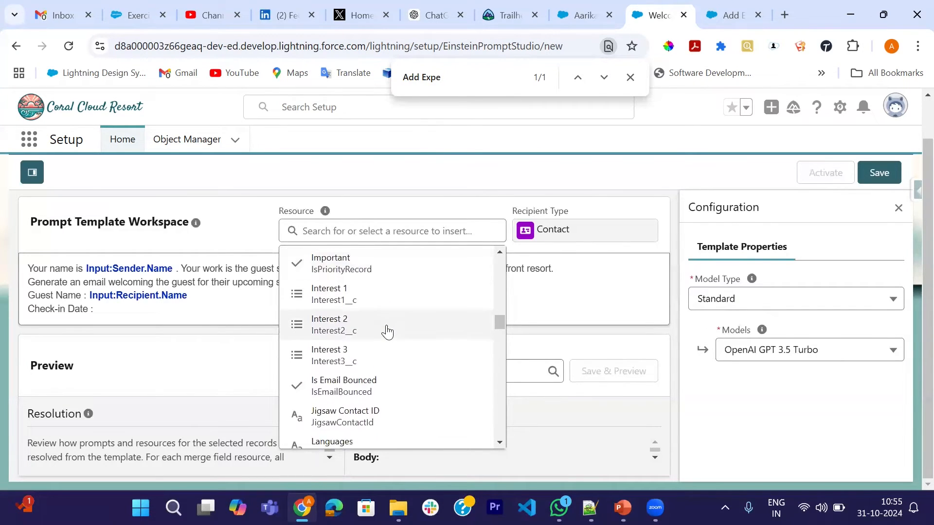
scroll(388, 332, "down", 3)
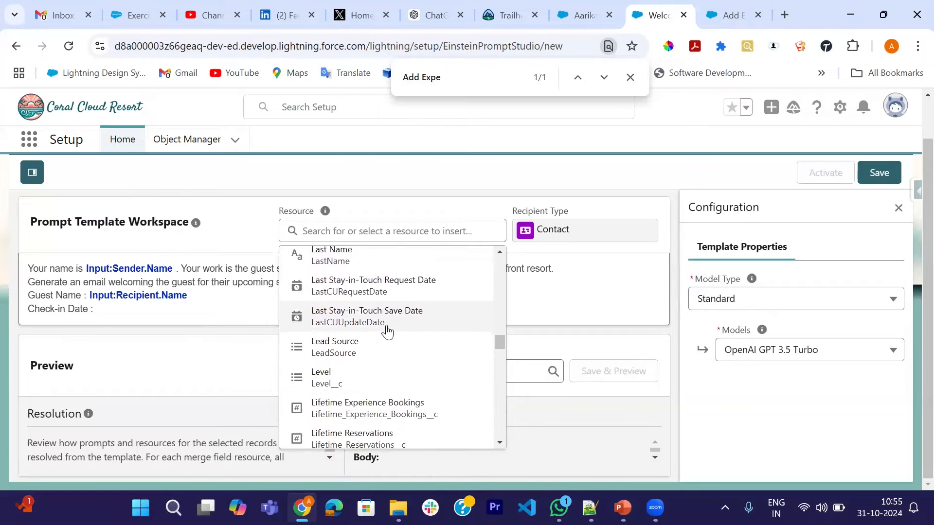
scroll(388, 332, "down", 5)
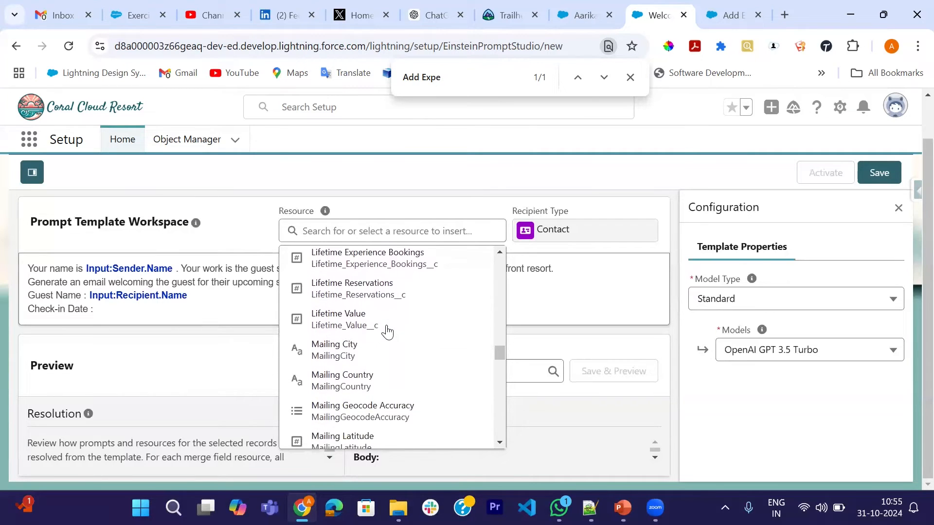
Insert the Recipient's Next Check-in Date merge field after the "Check-in Date :" label and leave a blank line below it.
scroll(386, 331, "down", 3)
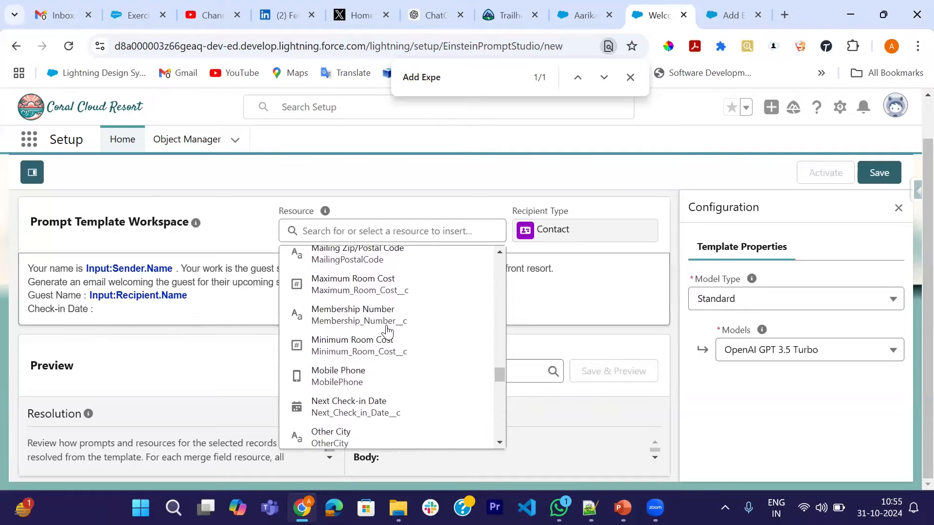
left_click(354, 411)
key("Return")
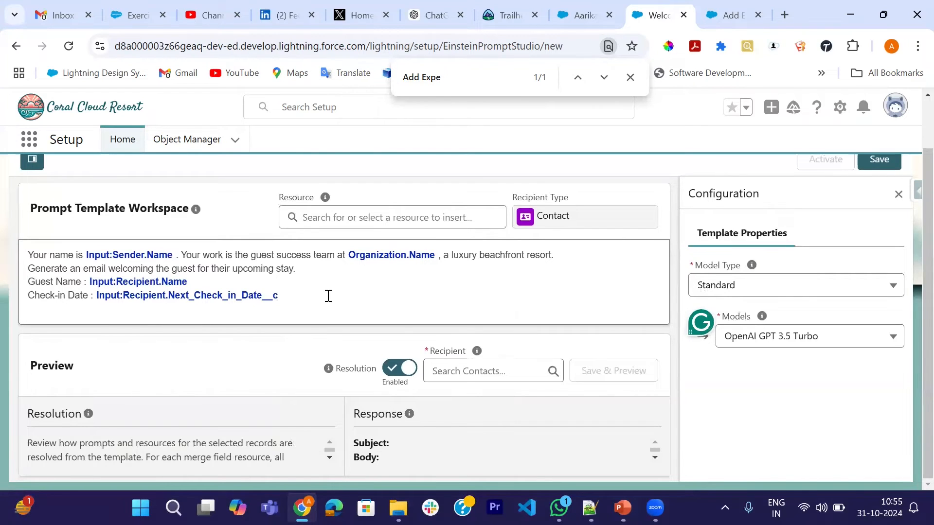
key("Return")
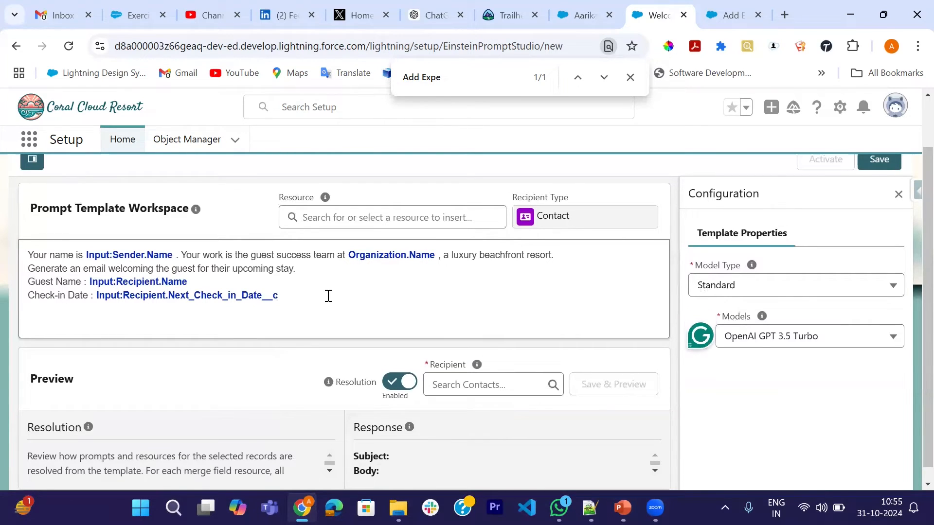
Begin a new instruction reading "Write a story that paints the picture of an infinite possibilities", accepting the suggested grammar correction before "infinite".
type("Write a story that")
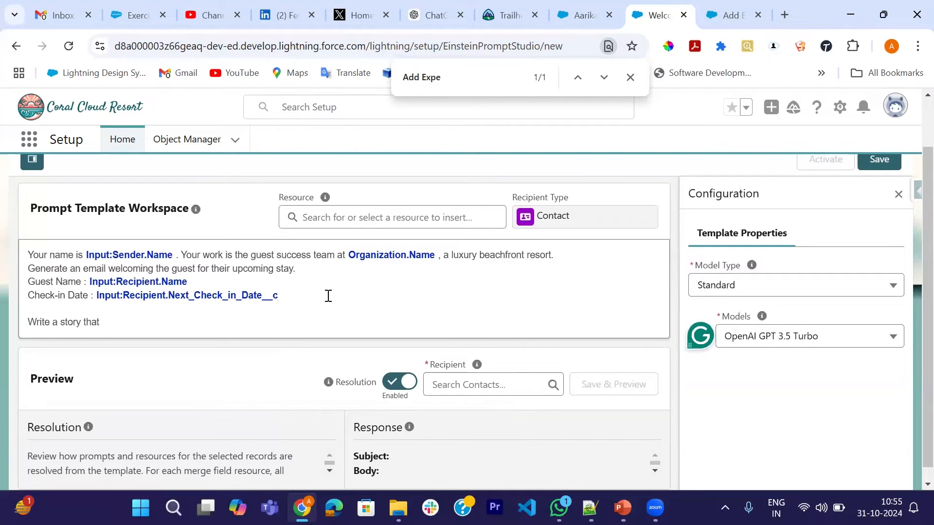
type(" paints")
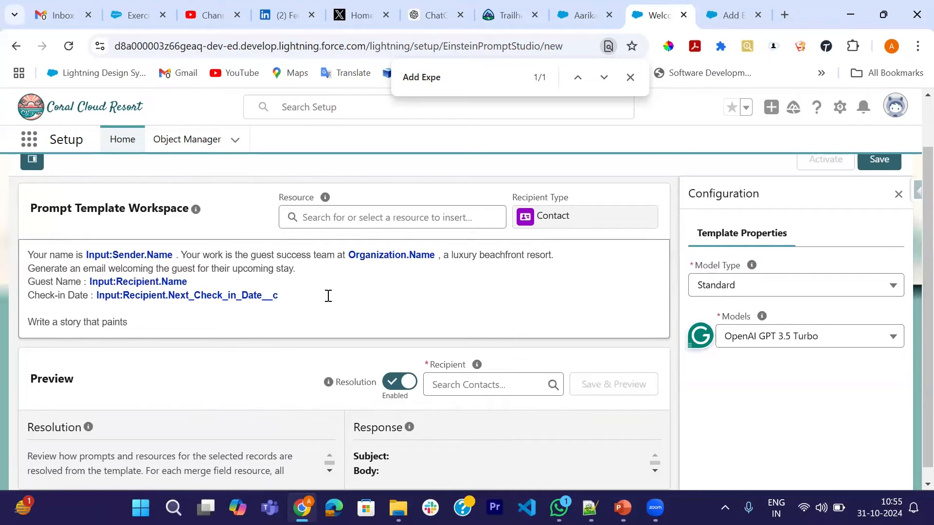
type(" the picy")
key("BackSpace")
type("ture of infl")
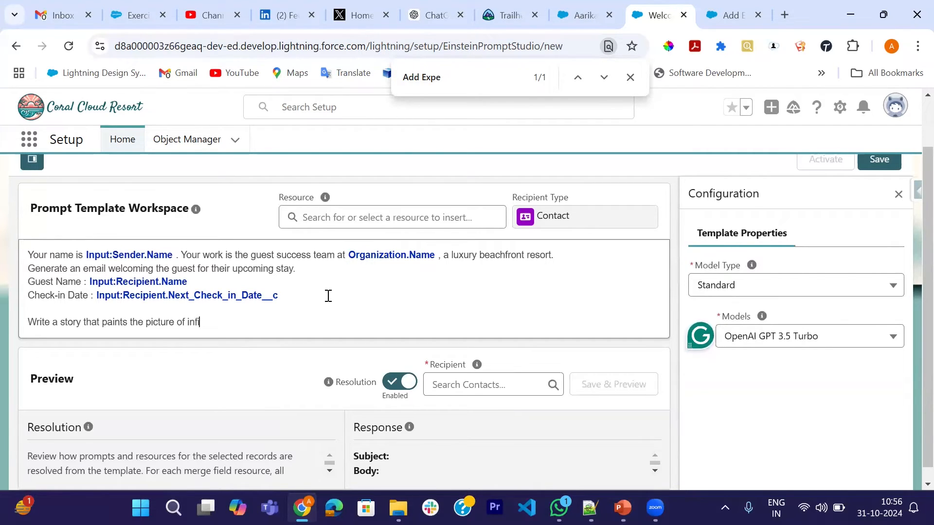
key("BackSpace")
type("inite poss")
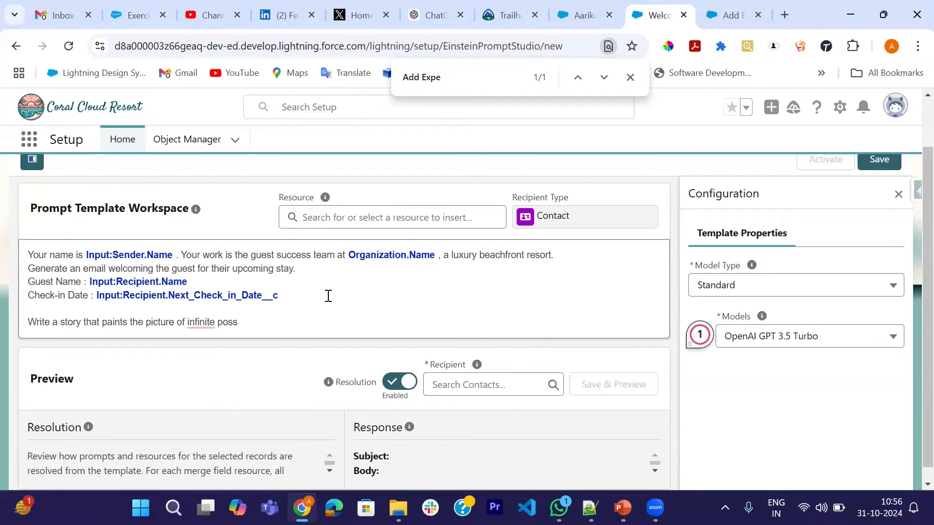
type("ibilities")
mouse_move(200, 320)
left_click(209, 363)
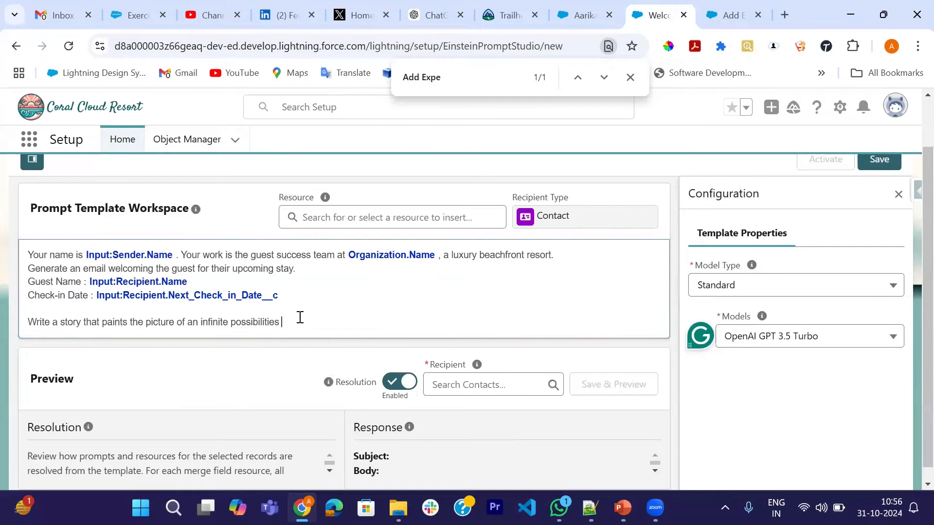
Continue the story instruction with "at the resort and that weaves in some of the resort".
type("at the resort")
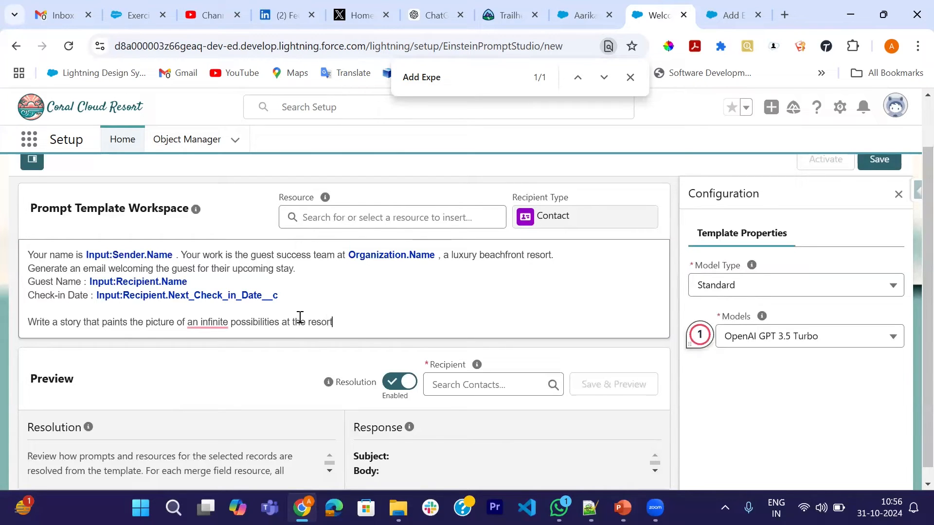
type(" and that")
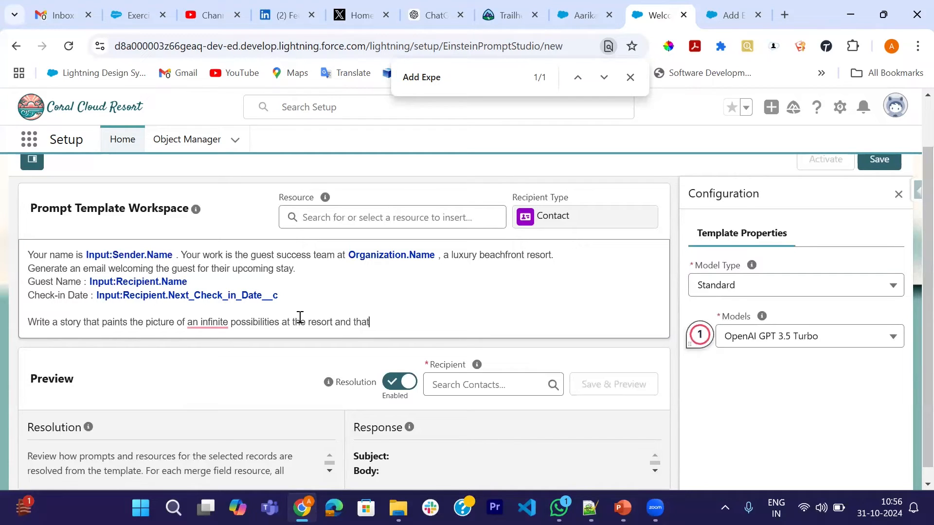
type(" weaves")
type("in some")
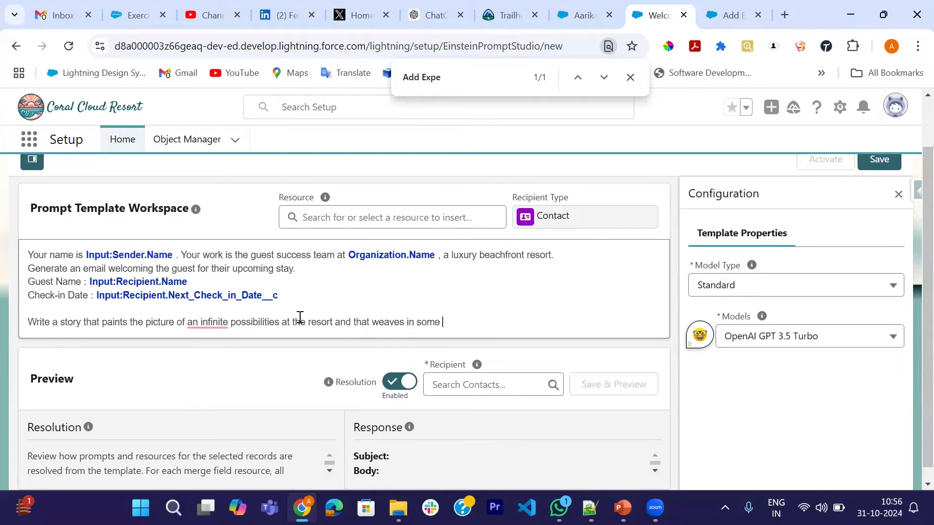
type(" of the resort")
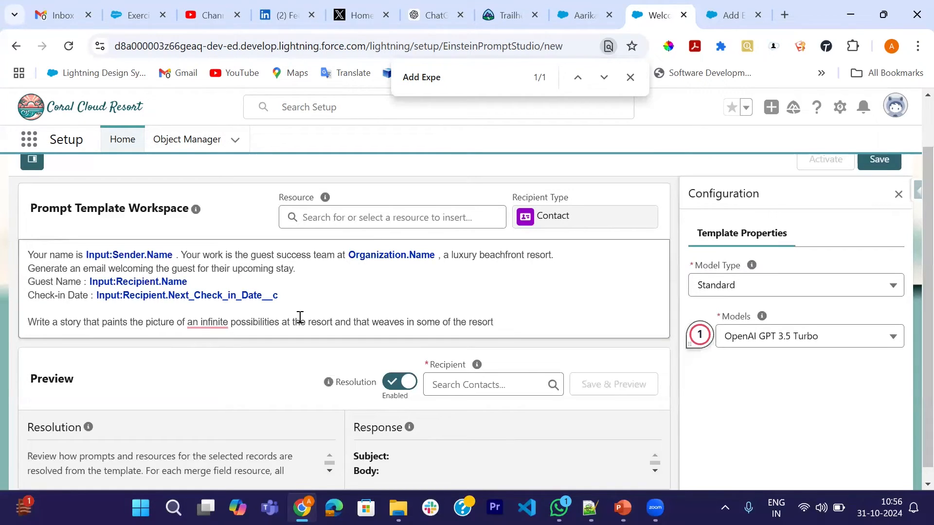
type(" experienx")
Finish the story instruction with "experience that match the guest's interest.".
key("BackSpace")
type("ce that match")
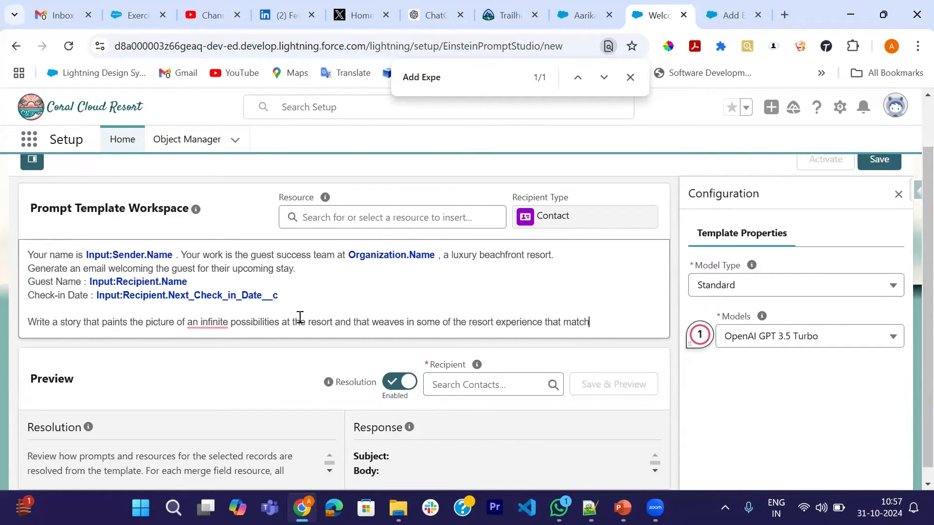
type(" the guest's intere")
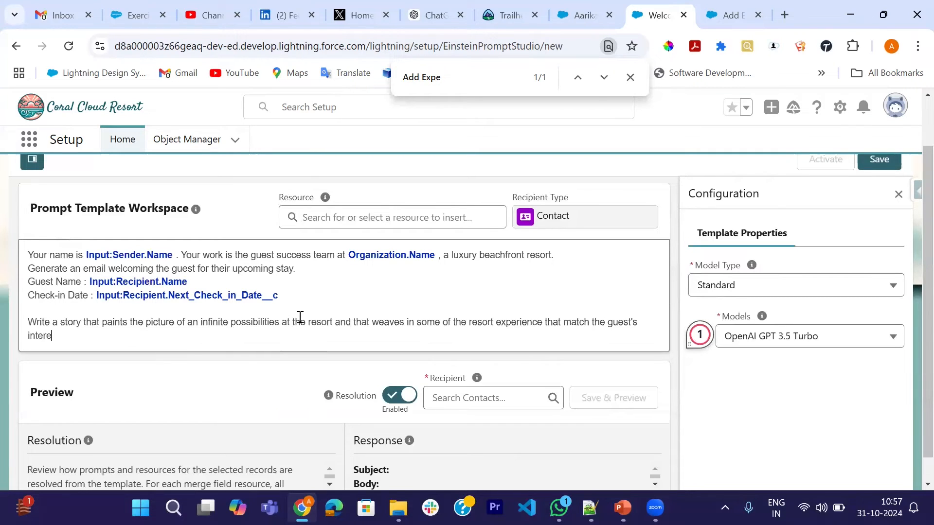
type("st.")
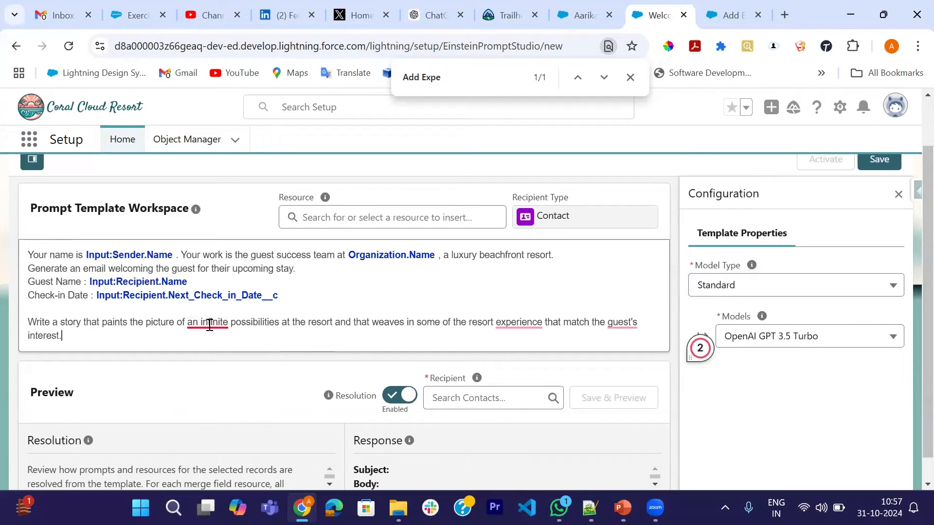
Correct the story instruction's grammar so it reads "infinite possibilities", "resort experiences" and "guest's interests.".
mouse_move(209, 323)
left_click(217, 363)
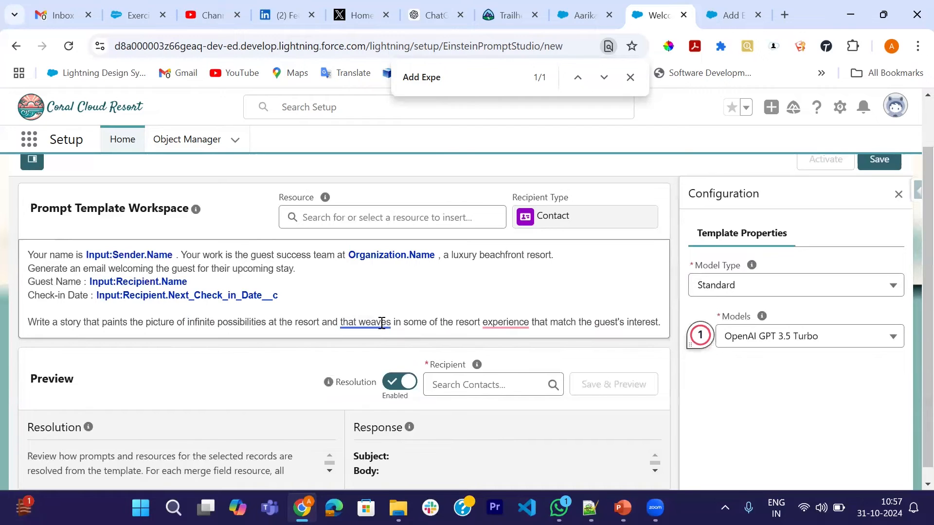
mouse_move(501, 323)
left_click(514, 363)
scroll(495, 325, "down", 1)
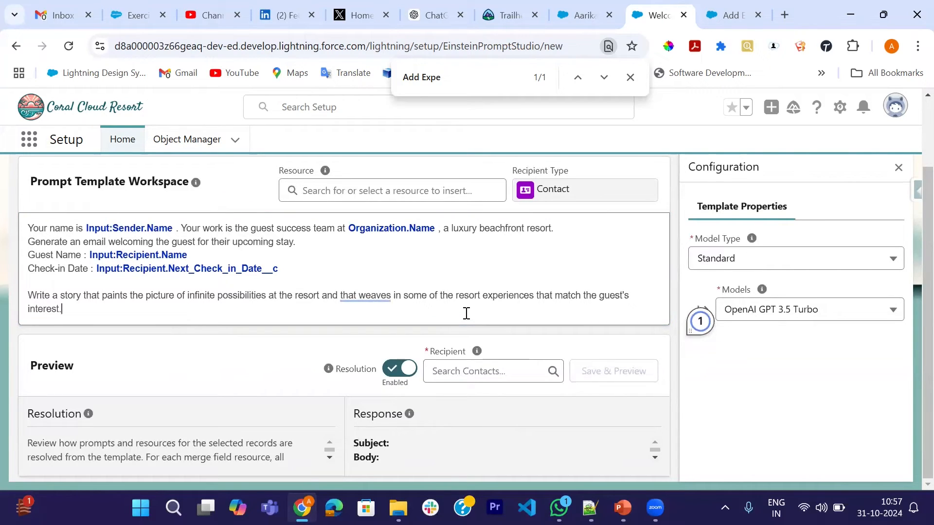
type("s.")
Add a new line below the story instruction with the label "List of resort experiences matching the guest's interests:".
key("Return")
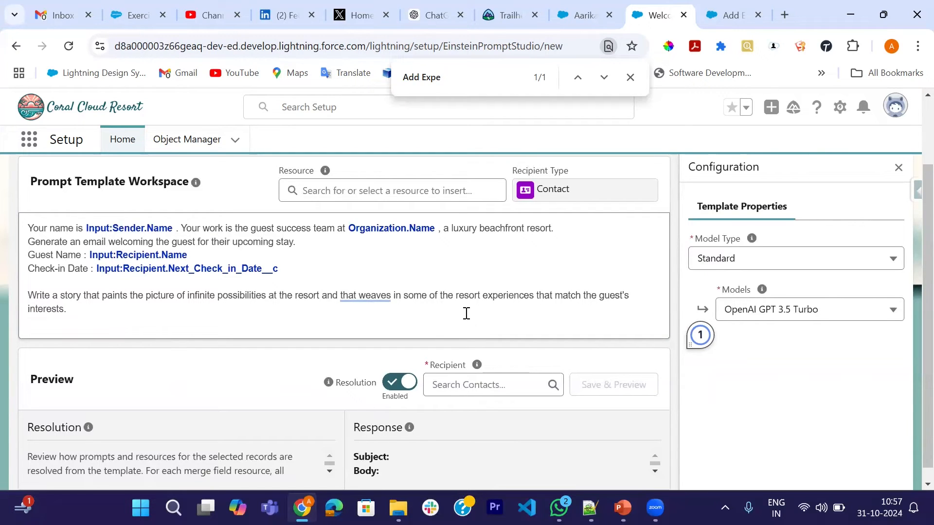
type("List of resort experiences")
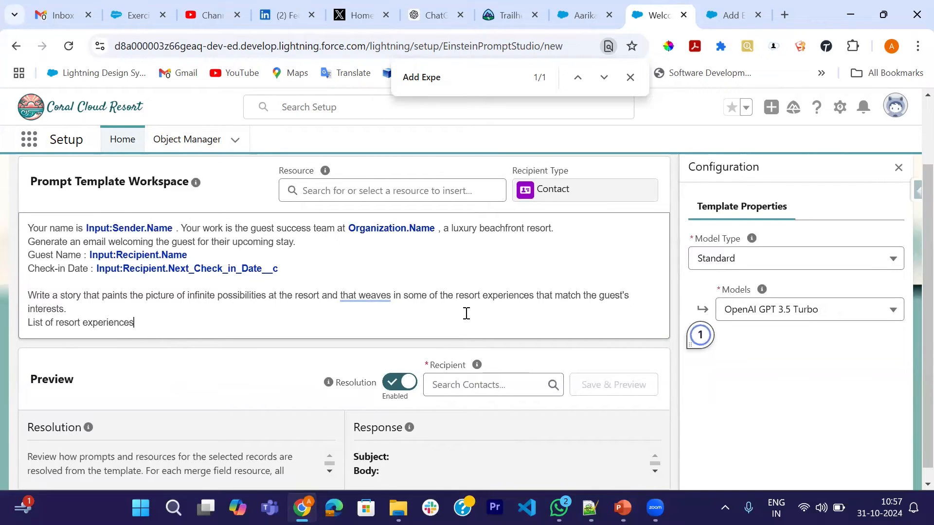
type(" matching")
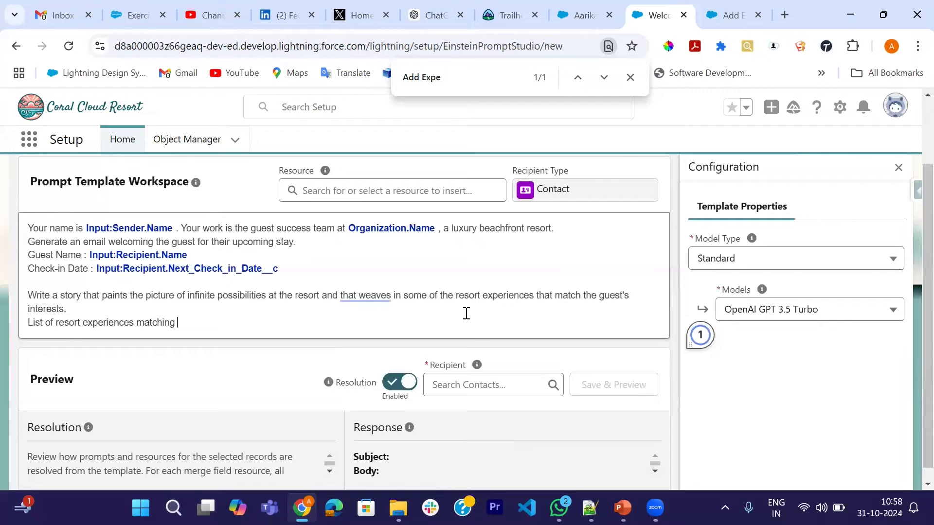
type(" the guest's intere")
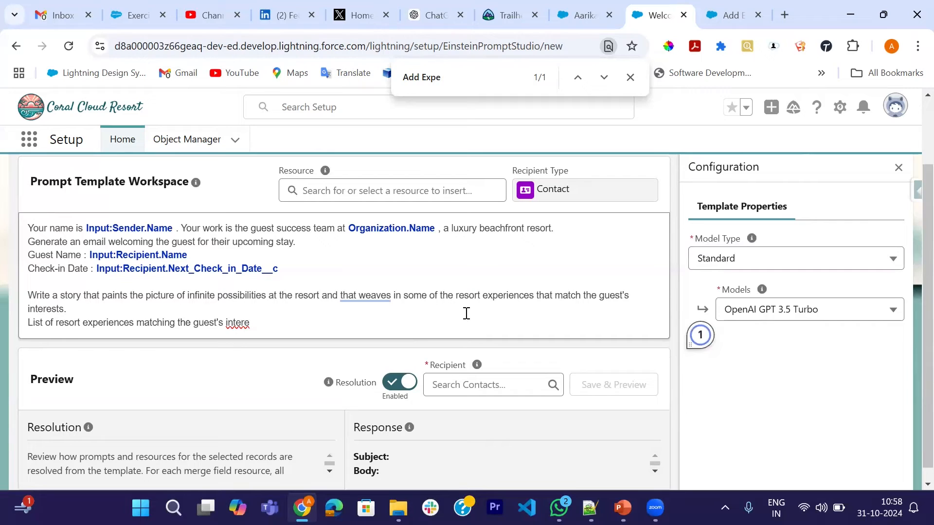
type("t")
key("BackSpace")
type("sts:")
scroll(466, 313, "down", 1)
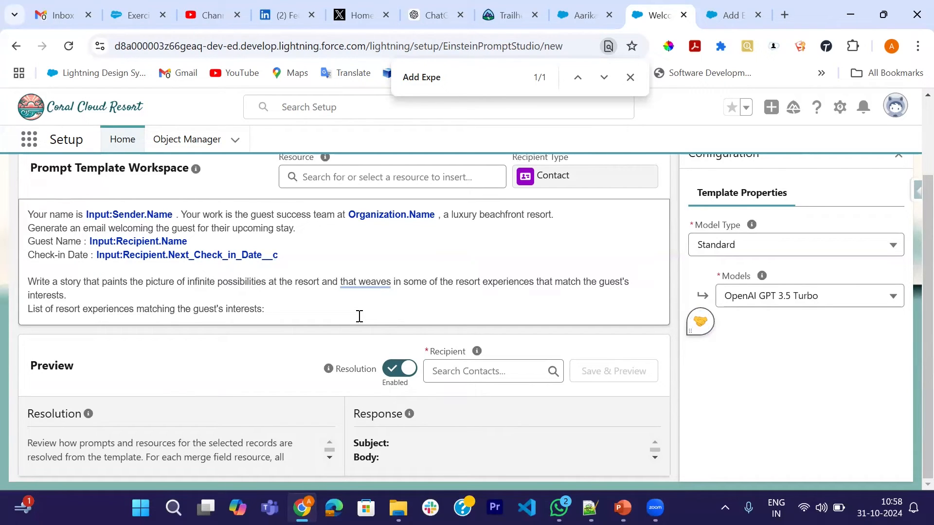
Insert the Add Experiences to Prompt flow as a resource after the resort experiences label.
left_click(327, 175)
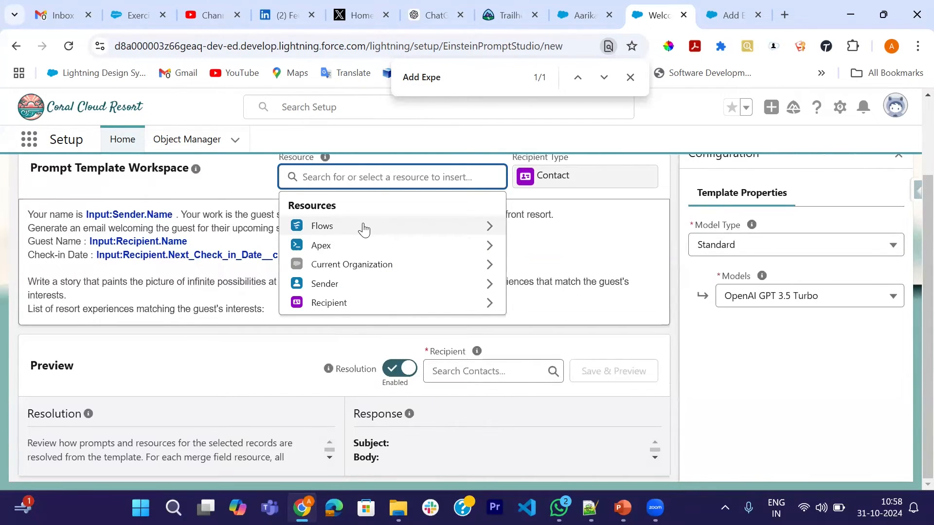
left_click(364, 229)
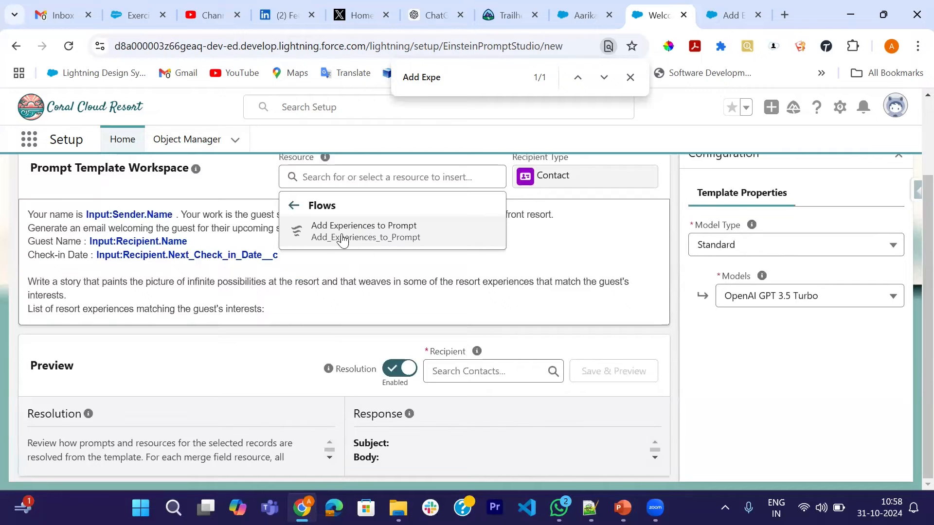
left_click(389, 239)
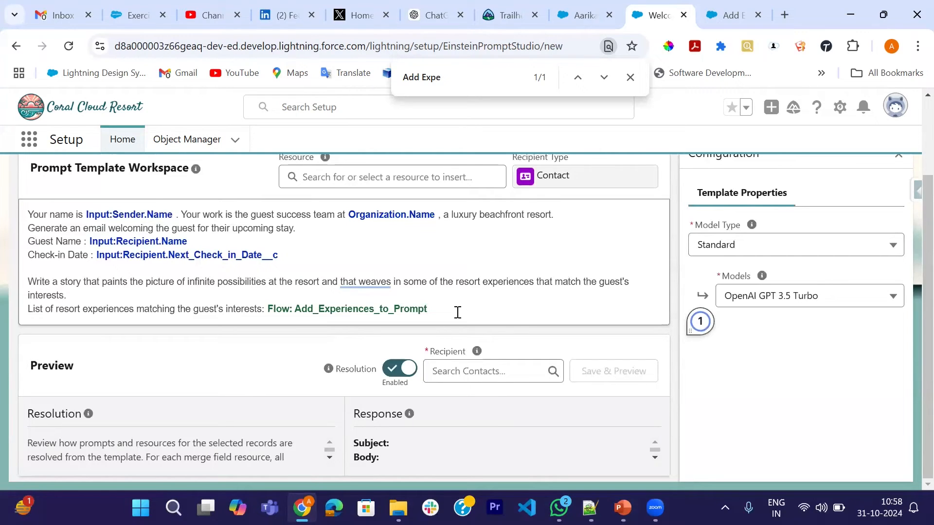
Choose the sample guest contact as the preview recipient, then save the template and generate its preview.
left_click(514, 374)
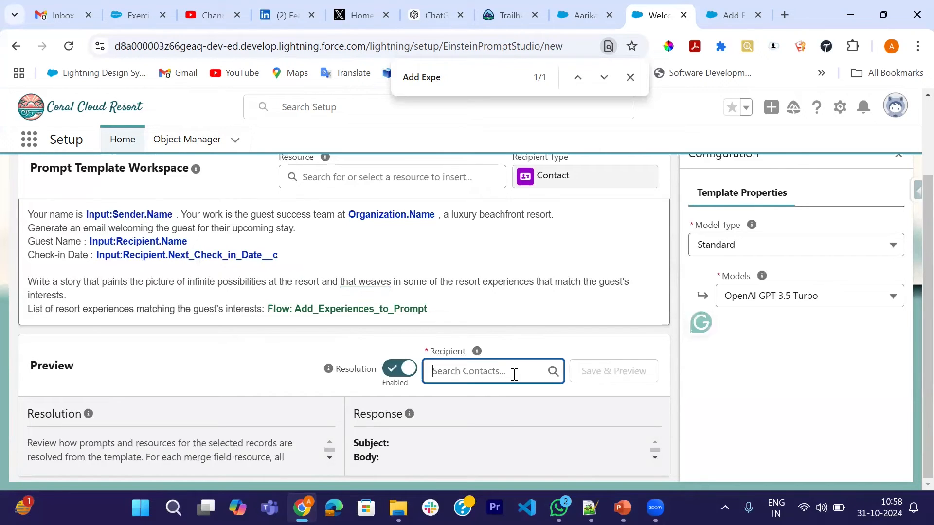
type("Sofi")
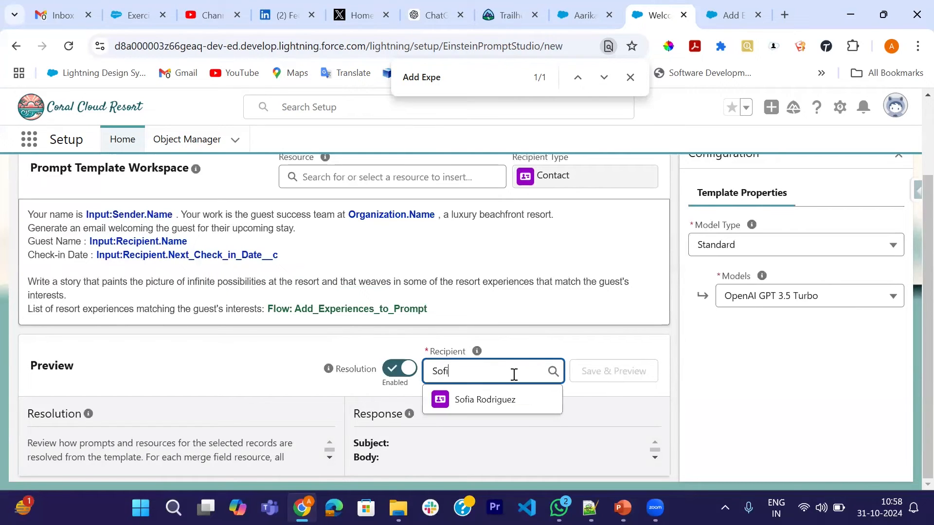
type("a")
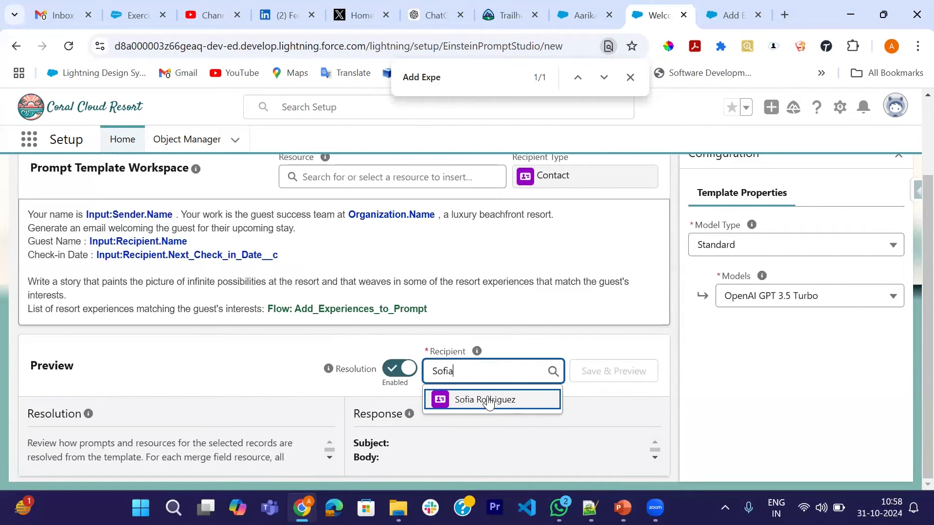
left_click(480, 401)
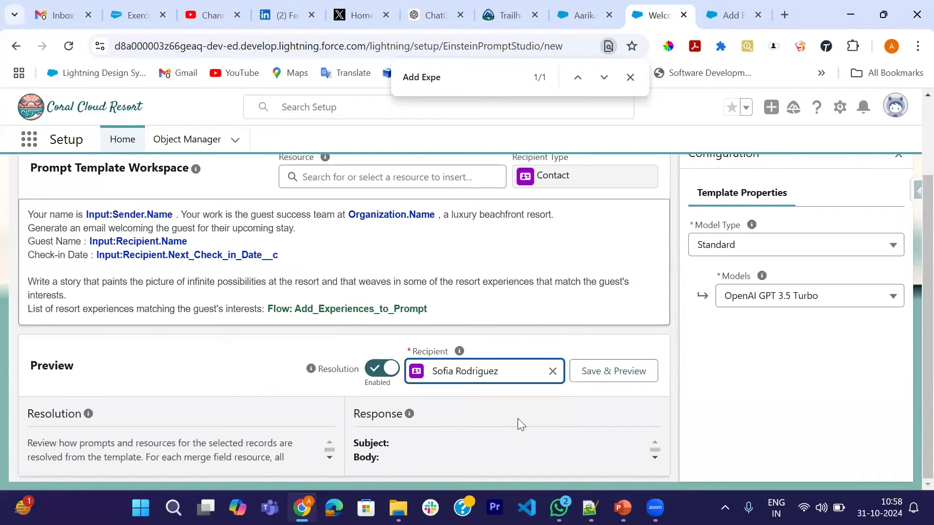
left_click(599, 380)
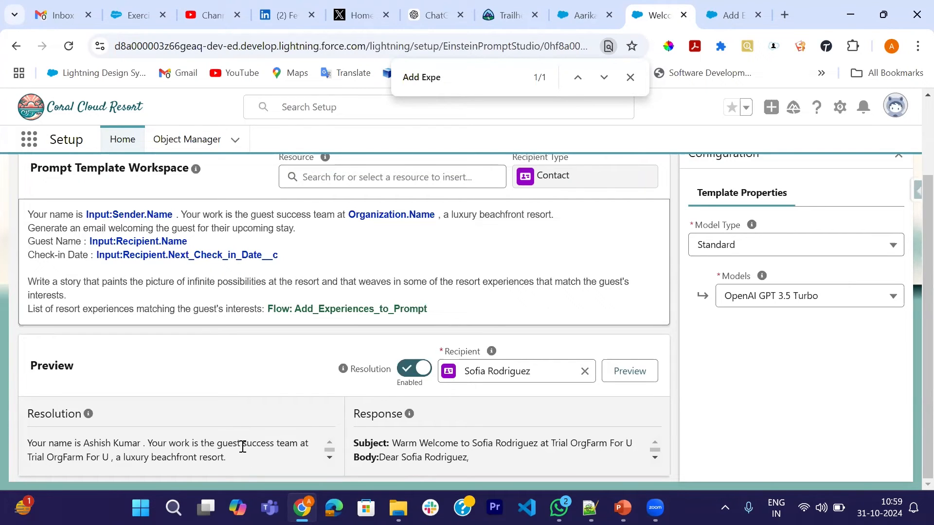
Examine the resolved prompt in the preview, checking the merged guest details and the list of experiences supplied by the flow.
scroll(240, 444, "down", 1)
scroll(240, 444, "up", 1)
scroll(214, 463, "down", 2)
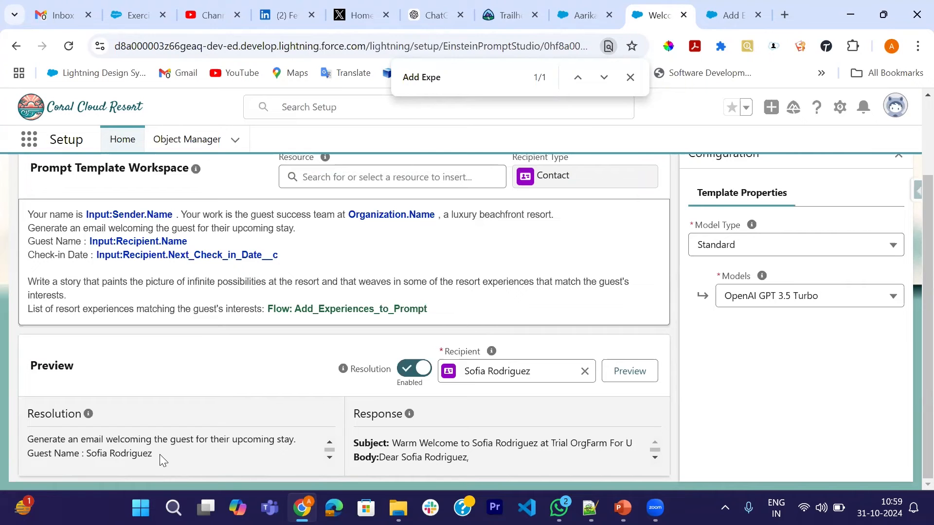
scroll(160, 455, "down", 2)
scroll(159, 449, "down", 3)
scroll(126, 460, "down", 4)
scroll(126, 460, "up", 3)
scroll(85, 450, "down", 2)
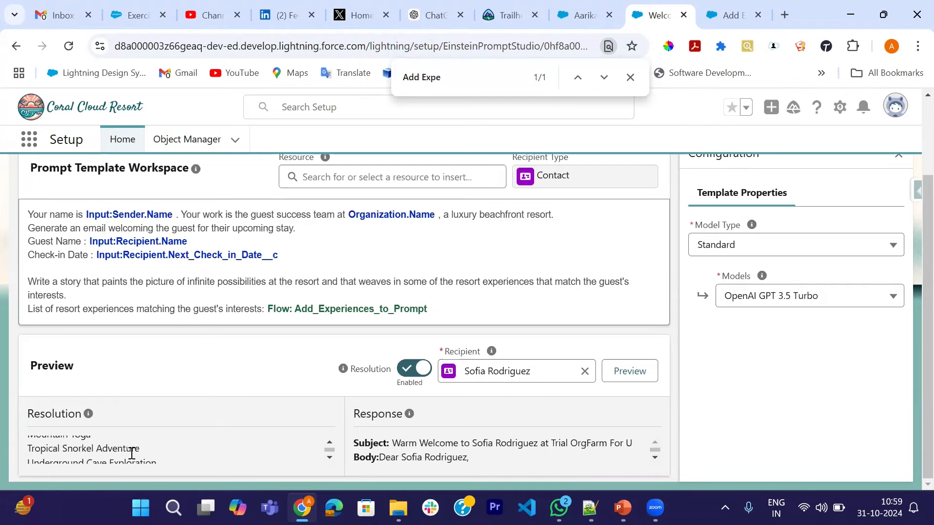
scroll(131, 453, "down", 1)
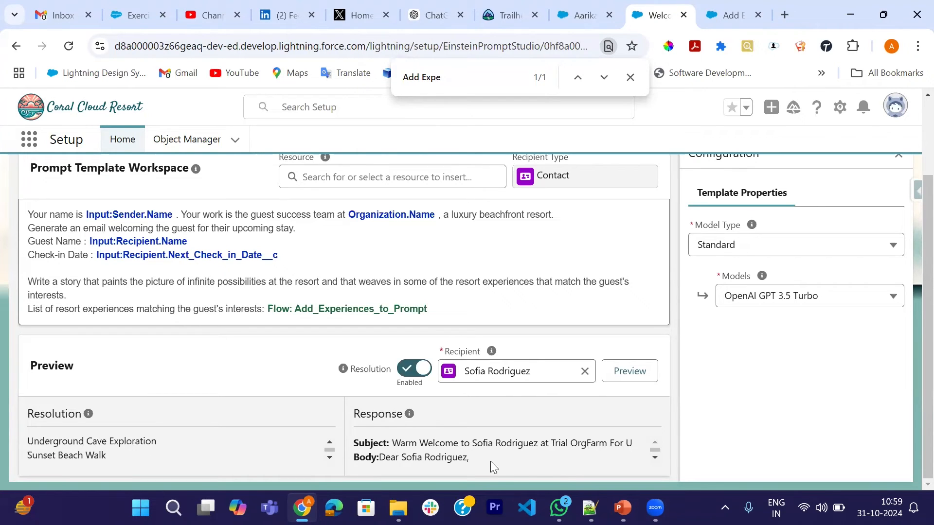
Read through the generated welcome email in the preview response, from the subject line to the closing signature.
scroll(491, 461, "down", 1)
scroll(490, 461, "up", 1)
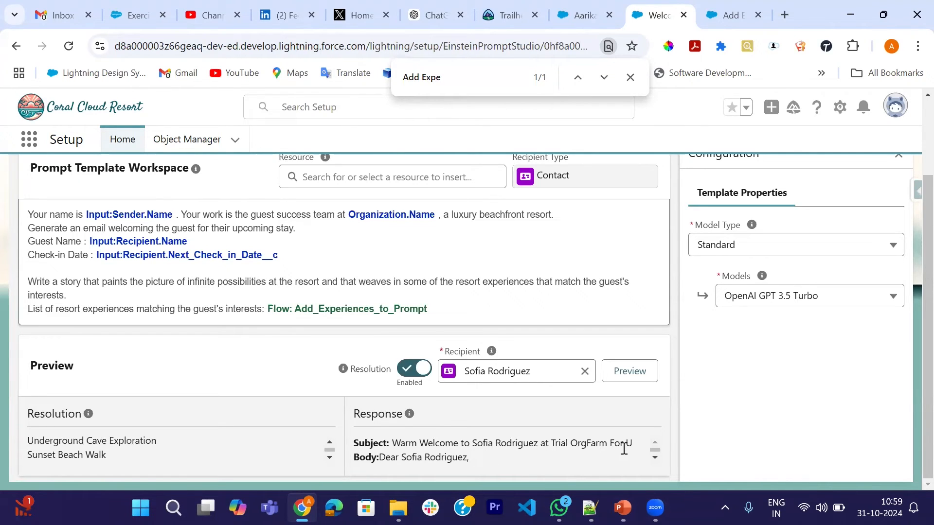
scroll(491, 461, "down", 3)
scroll(491, 460, "up", 2)
scroll(491, 462, "down", 1)
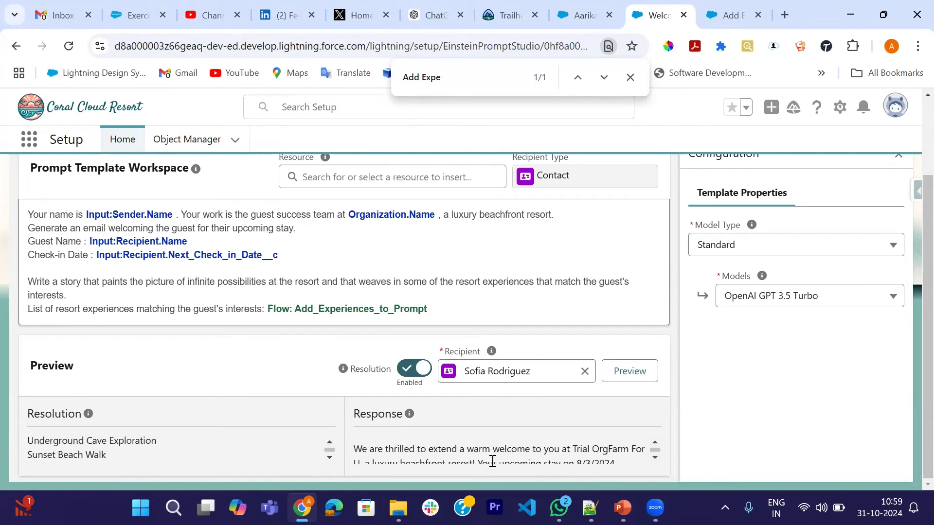
scroll(527, 454, "down", 6)
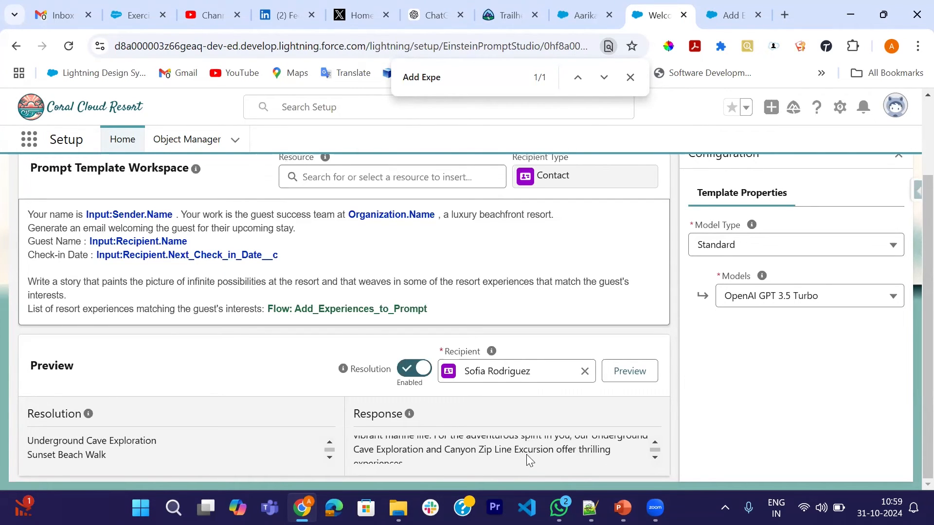
scroll(527, 454, "down", 2)
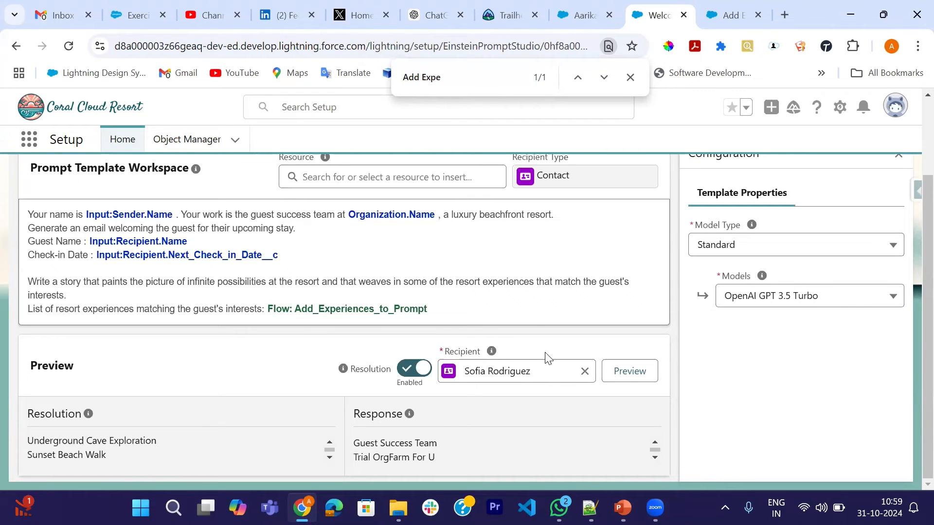
Activate version 1 of the Welcome Email for Upcoming trip prompt template.
scroll(528, 360, "up", 2)
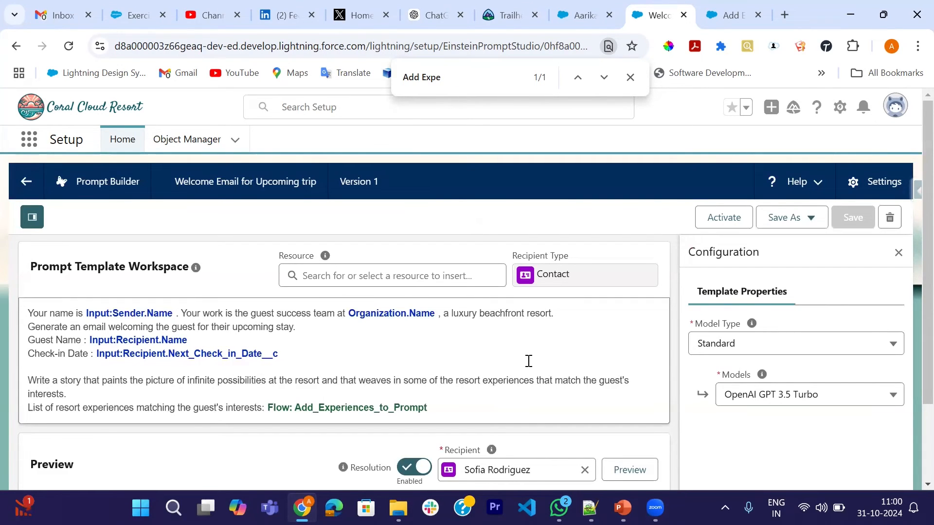
left_click(715, 219)
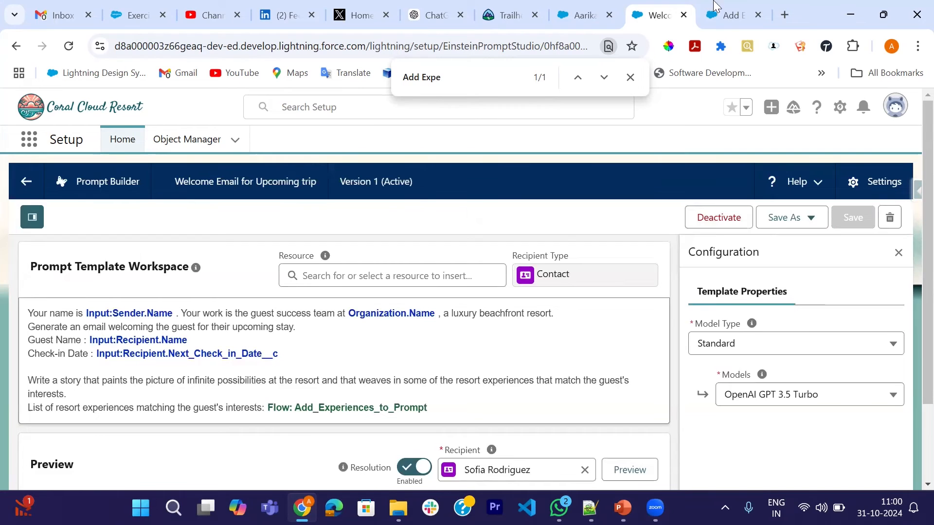
Open the contact record of the guest used in the preview and start a new email from its activities.
left_click(593, 8)
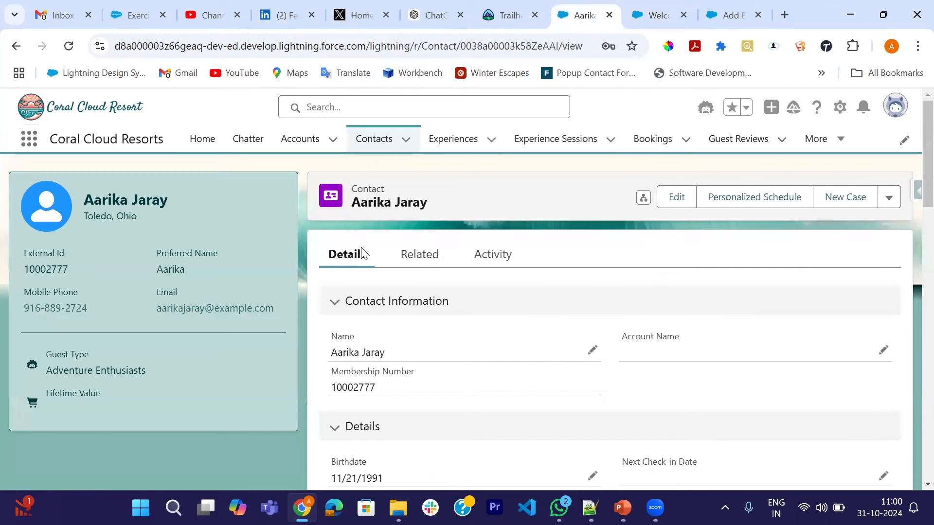
left_click(375, 145)
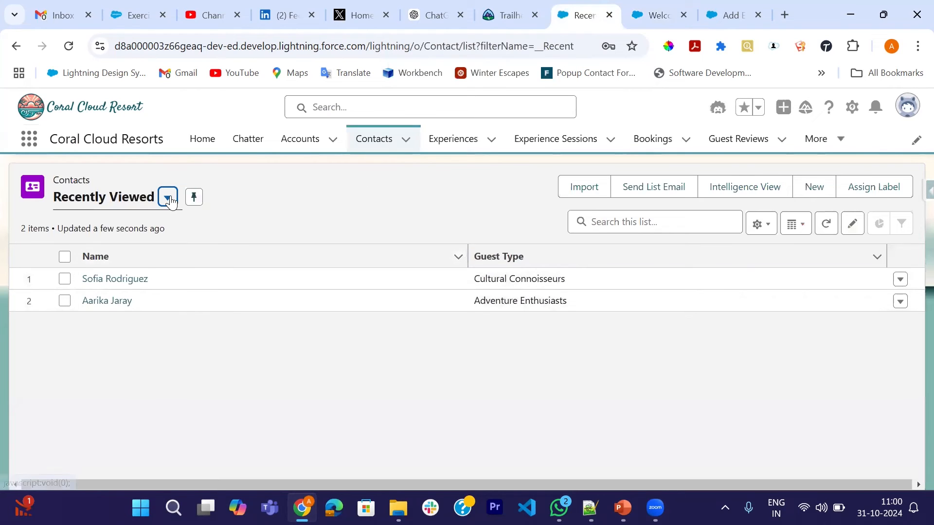
left_click(98, 284)
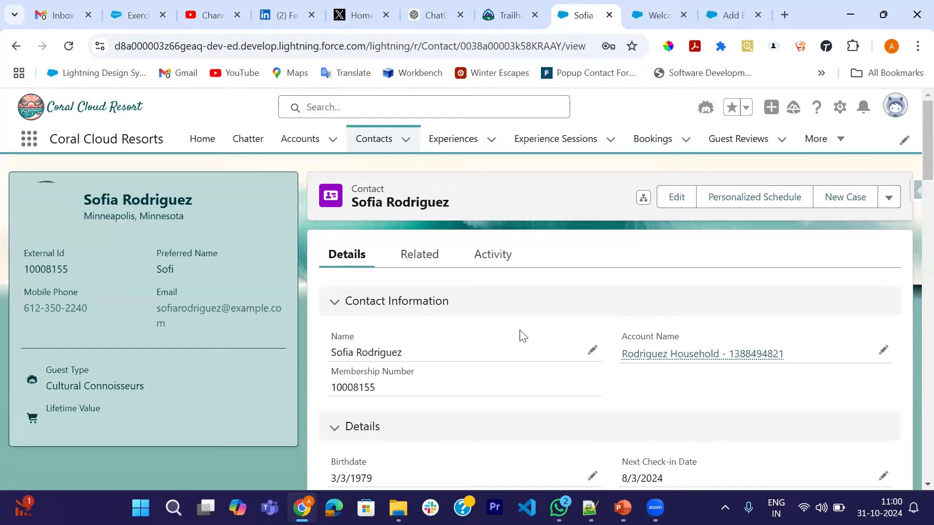
left_click(497, 267)
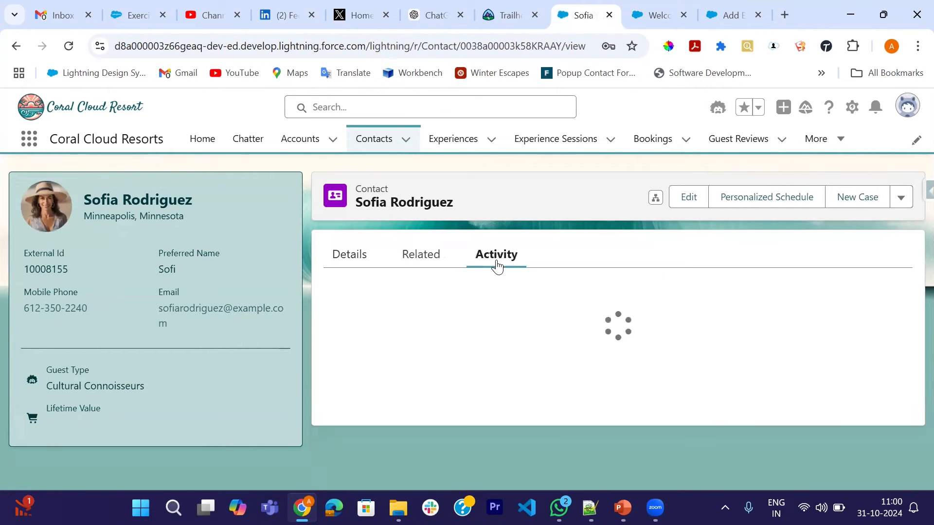
scroll(566, 362, "down", 1)
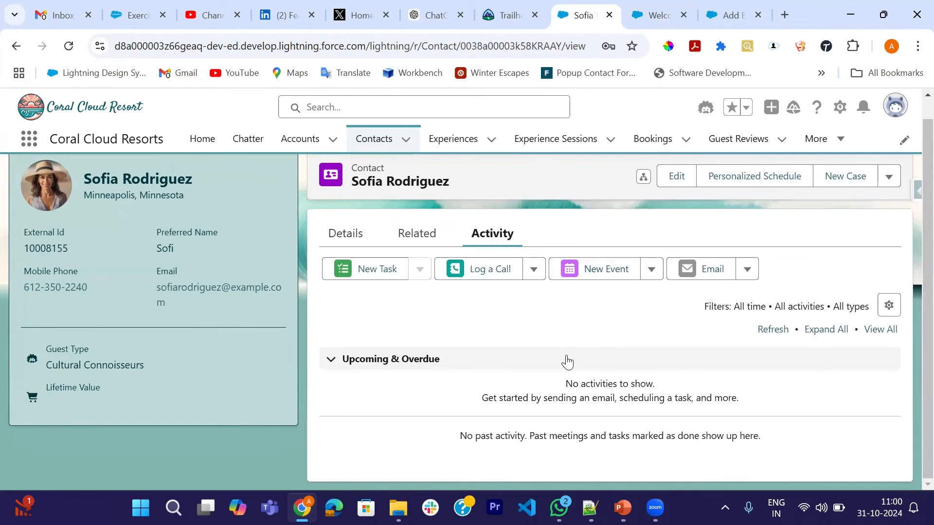
left_click(712, 275)
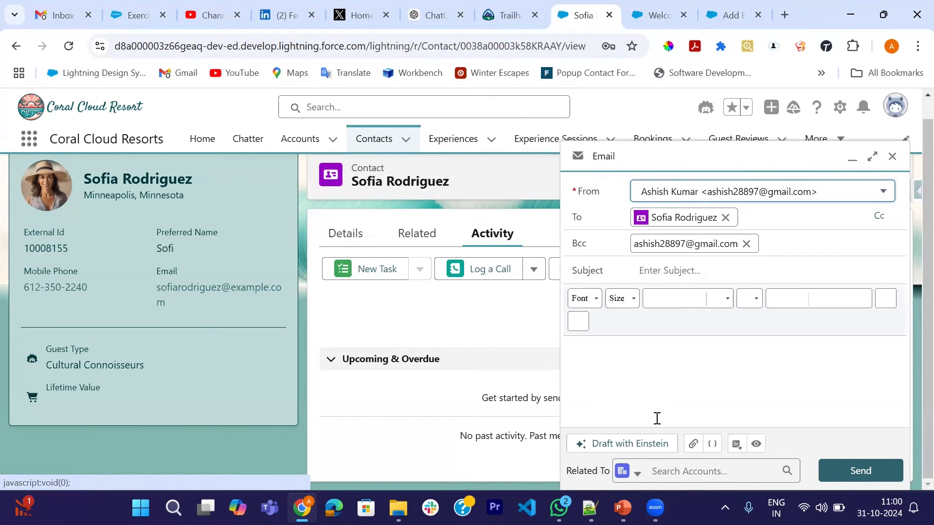
Draft the email with Einstein using the custom pre-made instructions Welcome Email for Upcoming trip.
left_click(639, 451)
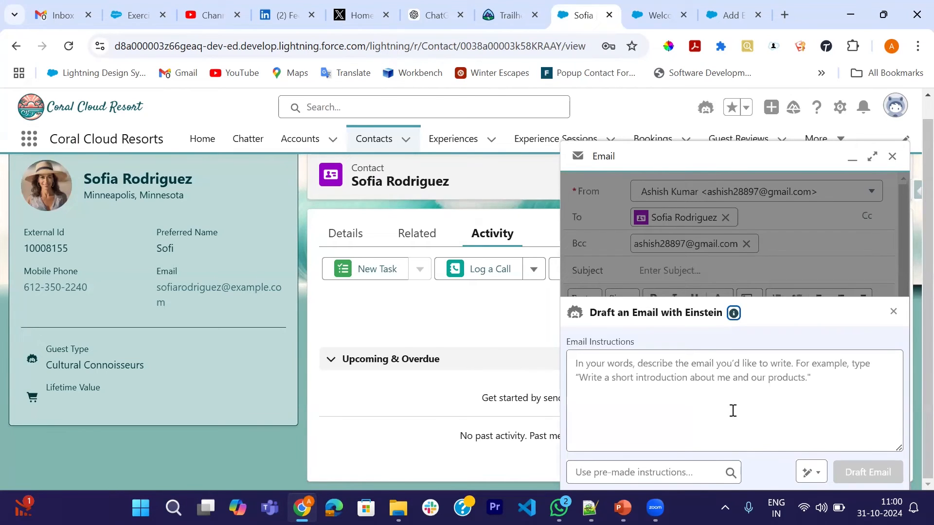
left_click(686, 473)
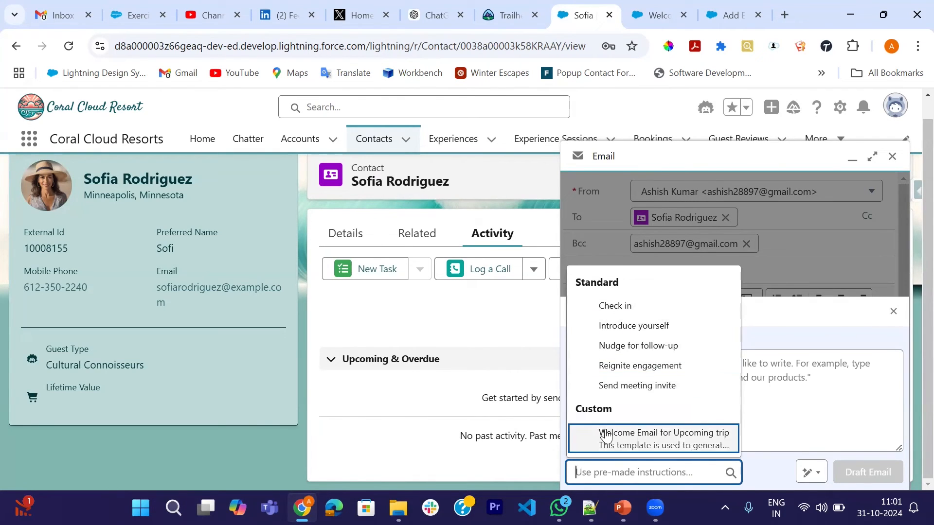
left_click(685, 444)
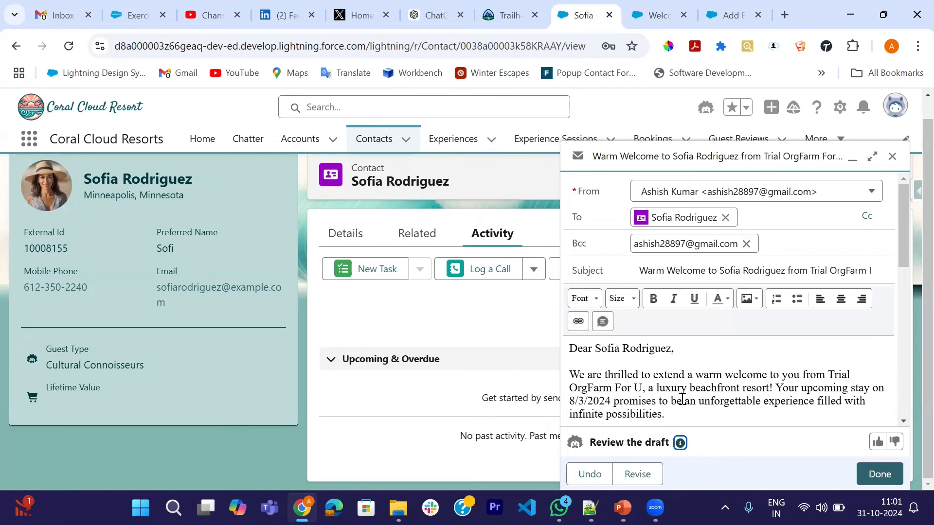
Review the Einstein-drafted email, checking the greeting, check-in date, suggested resort experiences and sender signature.
scroll(696, 380, "down", 1)
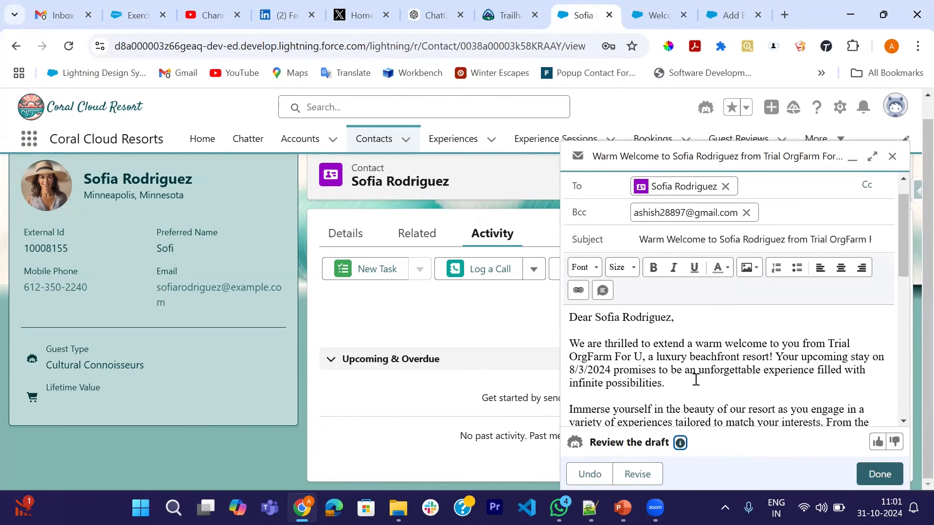
scroll(696, 379, "down", 2)
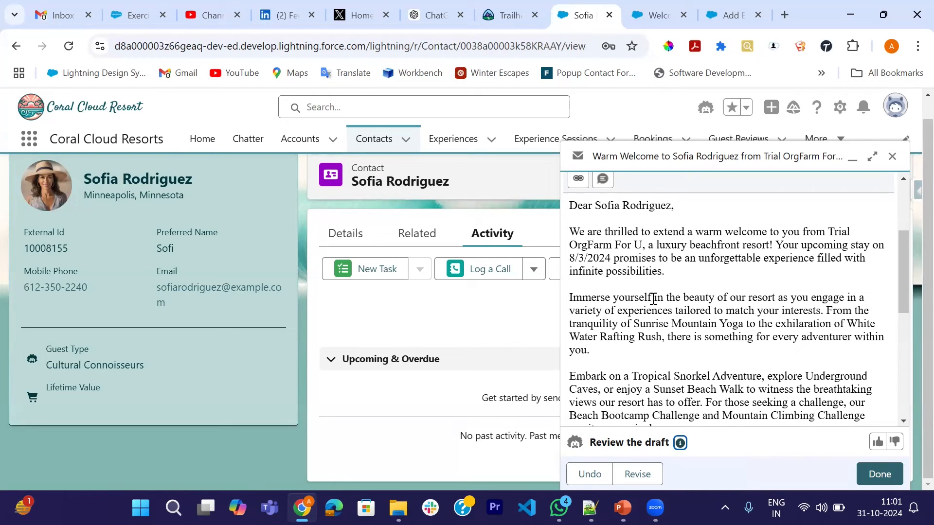
scroll(653, 299, "down", 1)
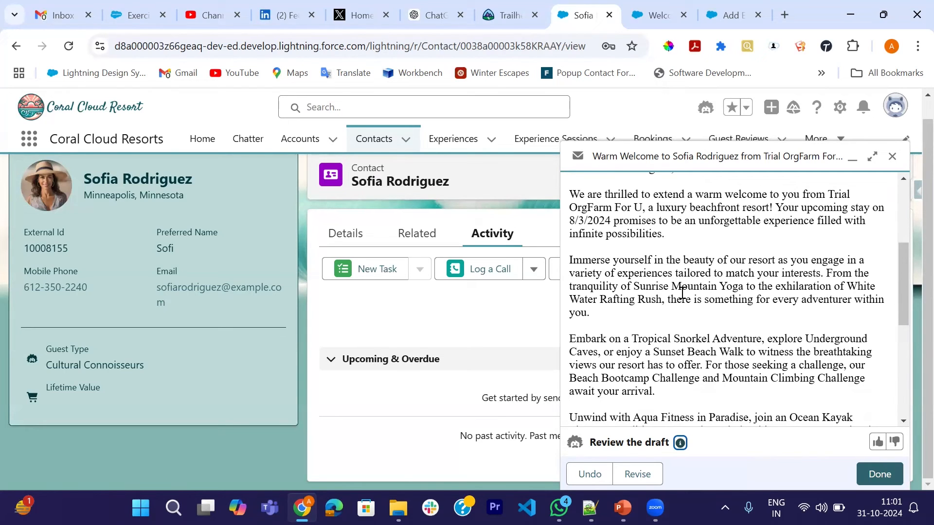
scroll(737, 325, "down", 2)
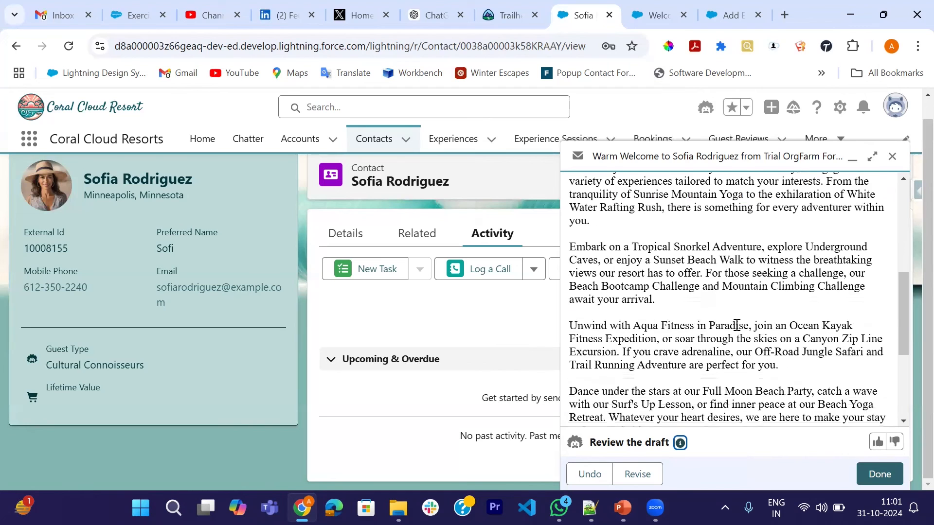
scroll(737, 325, "down", 2)
scroll(733, 363, "down", 2)
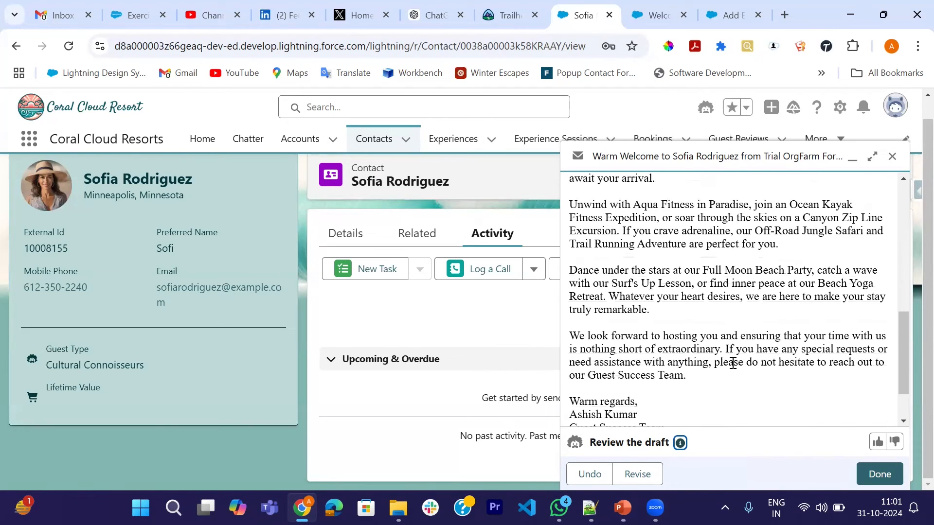
scroll(693, 310, "down", 2)
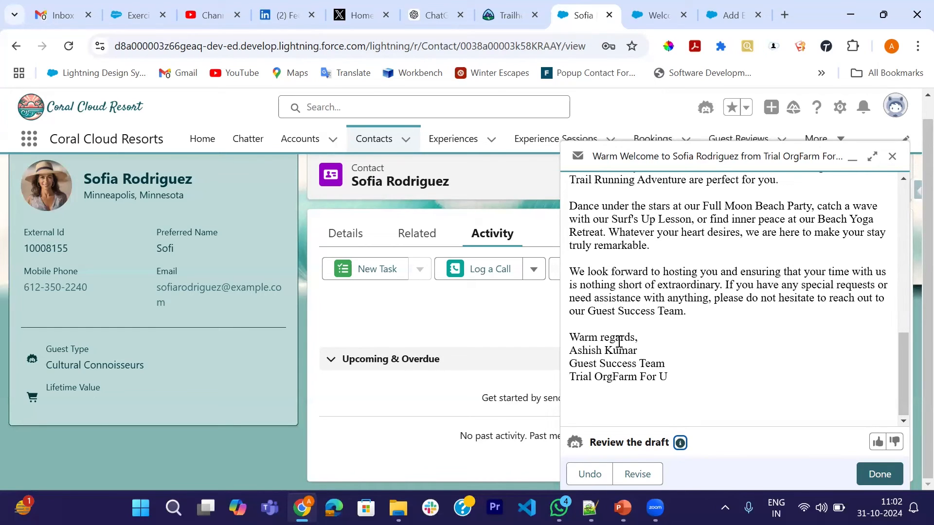
scroll(619, 341, "up", 3)
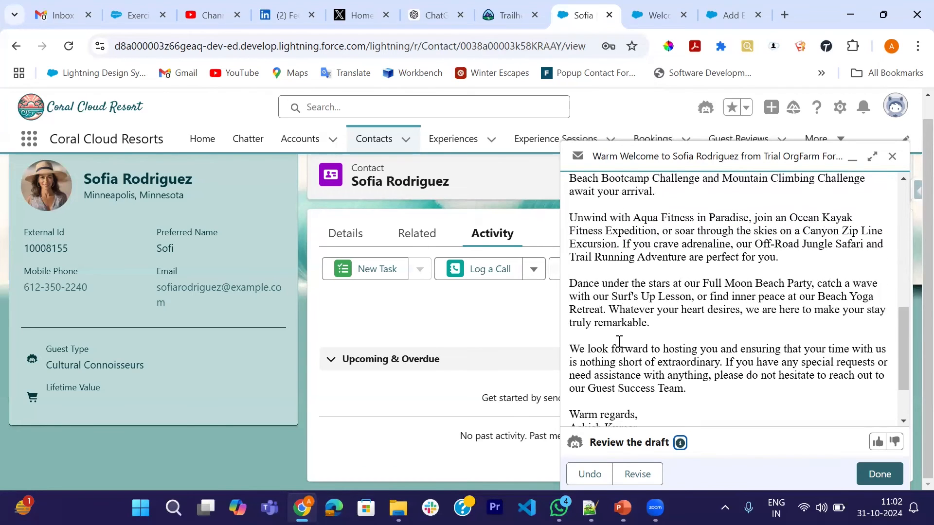
scroll(619, 342, "down", 3)
scroll(618, 342, "up", 2)
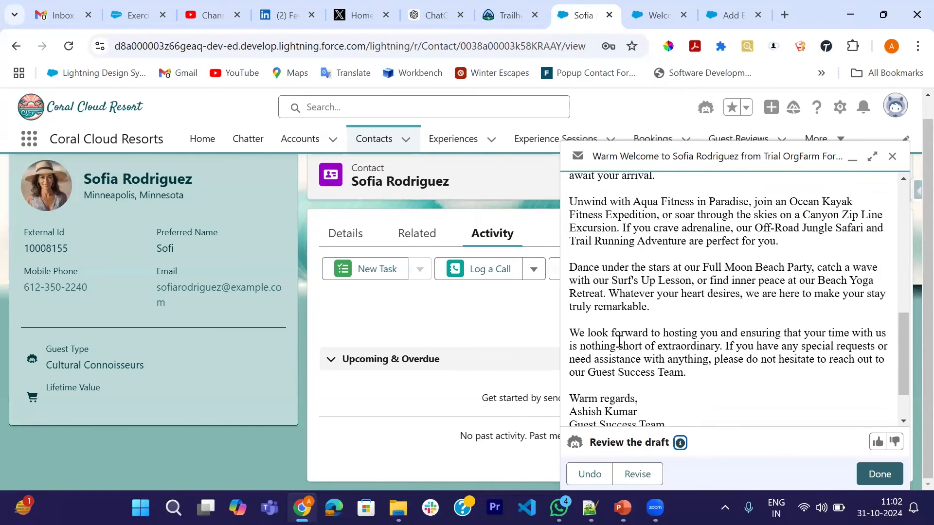
scroll(646, 282, "up", 4)
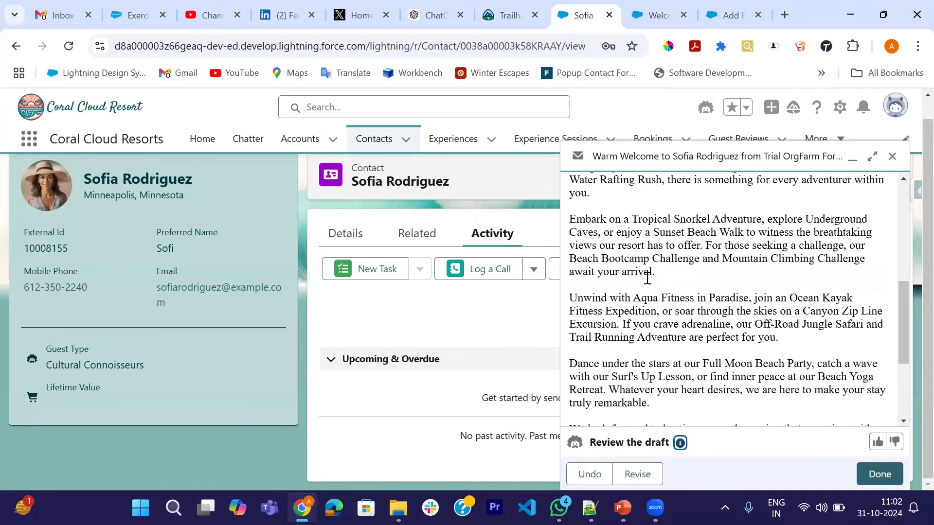
scroll(647, 278, "up", 10)
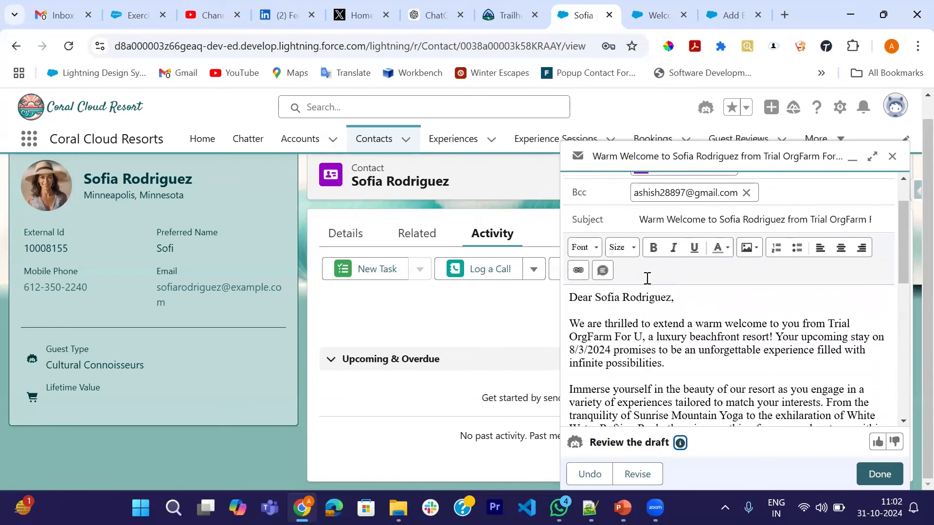
scroll(648, 278, "down", 2)
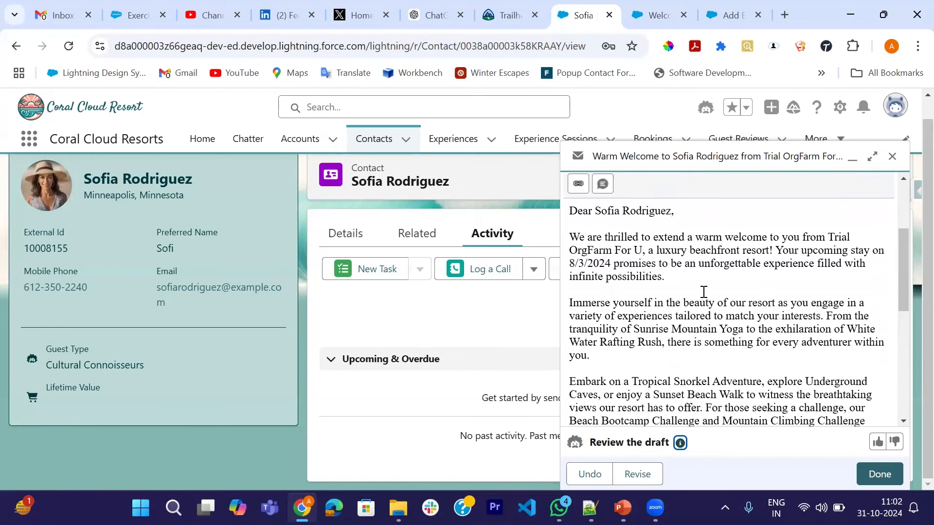
scroll(703, 292, "down", 2)
scroll(651, 307, "down", 4)
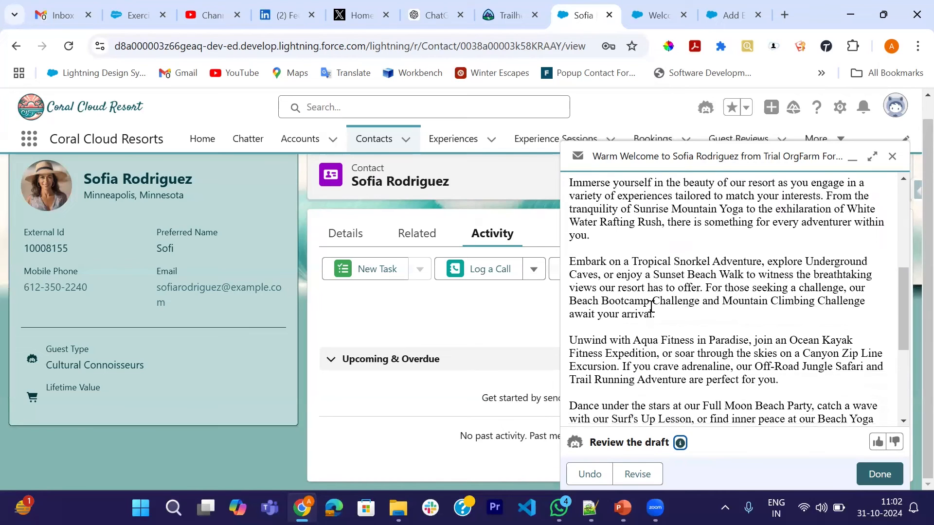
scroll(680, 238, "down", 3)
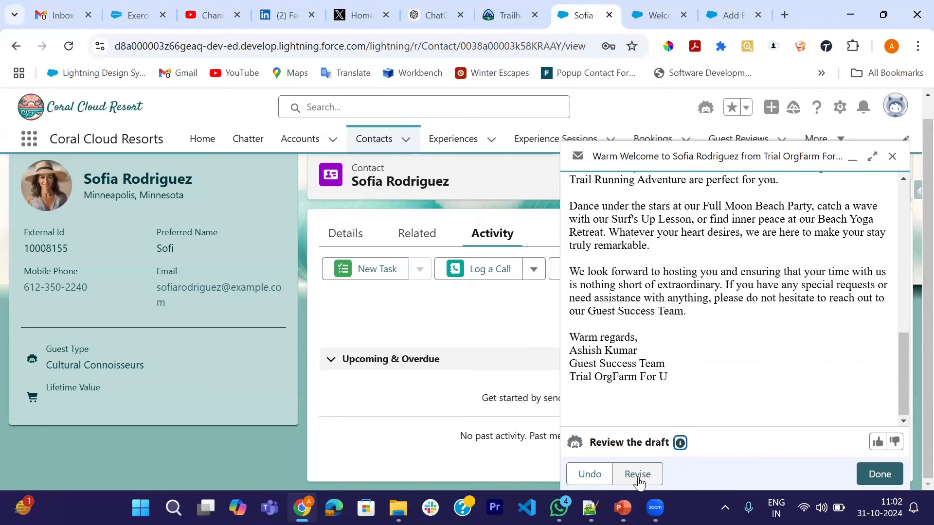
scroll(773, 394, "up", 7)
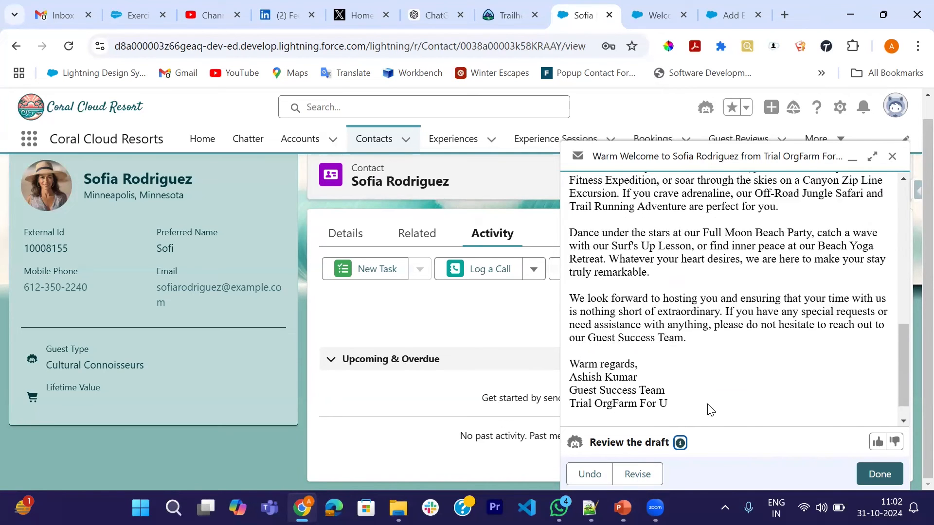
scroll(728, 314, "up", 6)
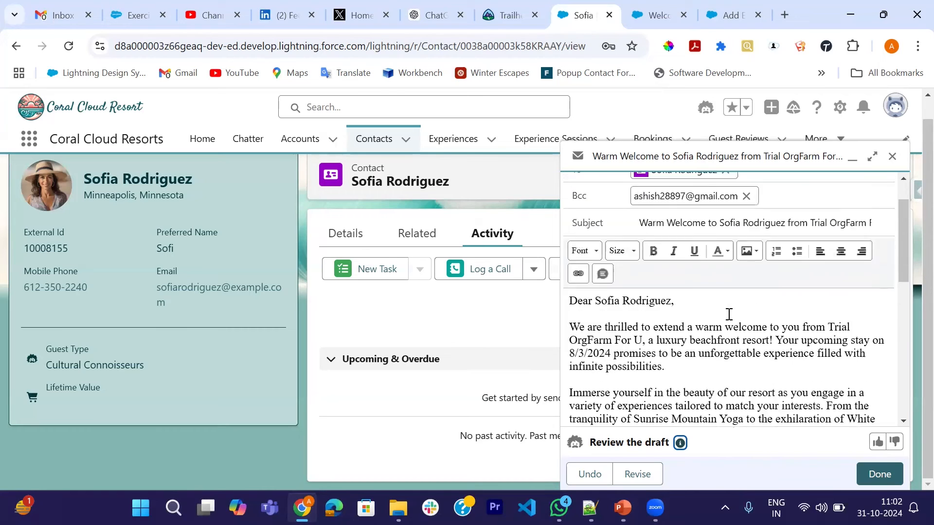
scroll(722, 355, "down", 1)
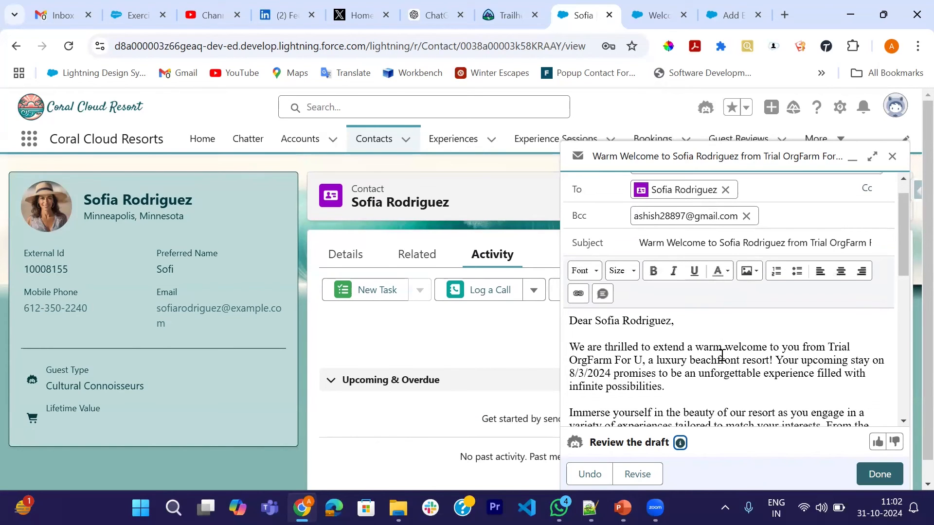
Replace the guest in the To field with the sender's own email address and remove the Bcc recipient.
scroll(729, 358, "up", 1)
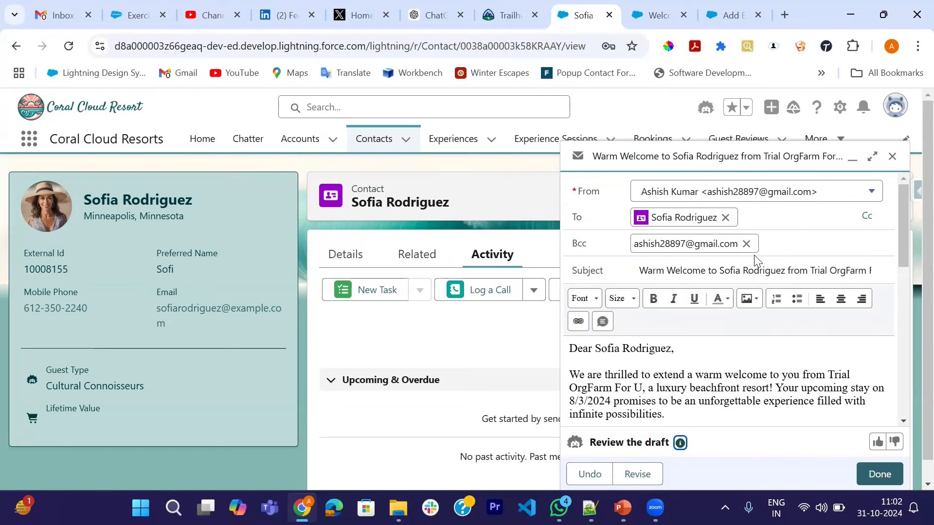
left_click(724, 217)
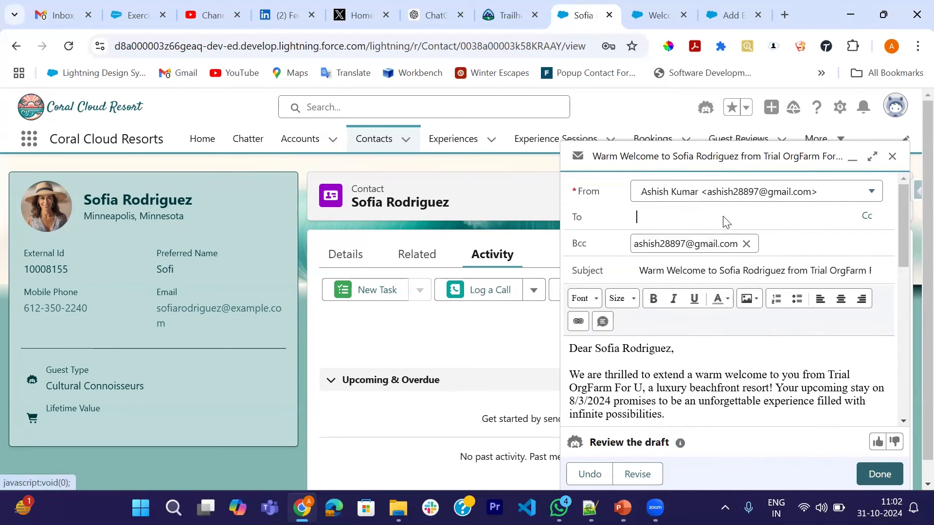
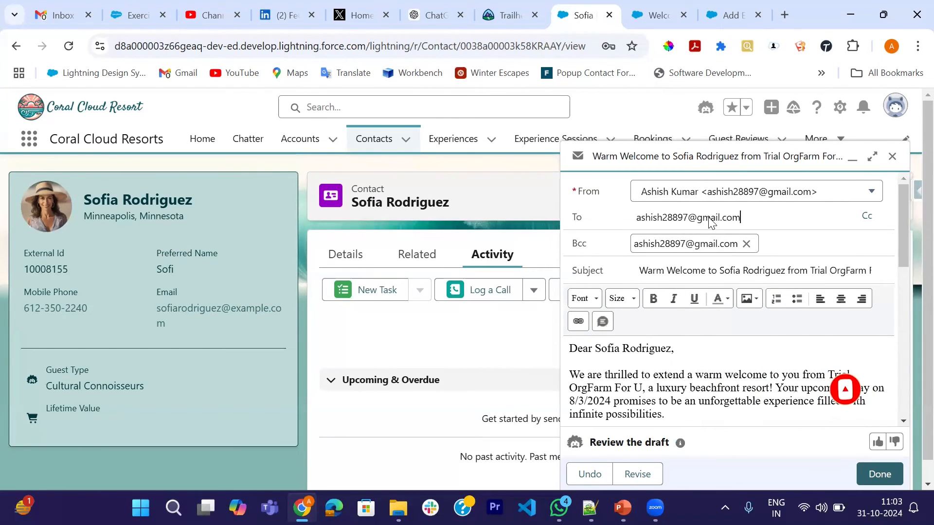
left_click(746, 243)
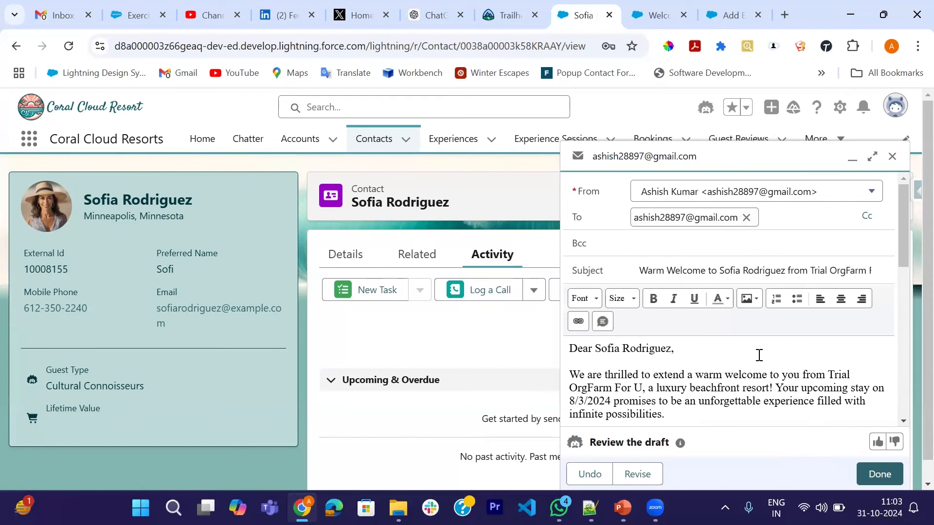
Accept the Einstein-generated draft and send the welcome email.
scroll(756, 355, "down", 5)
left_click(873, 474)
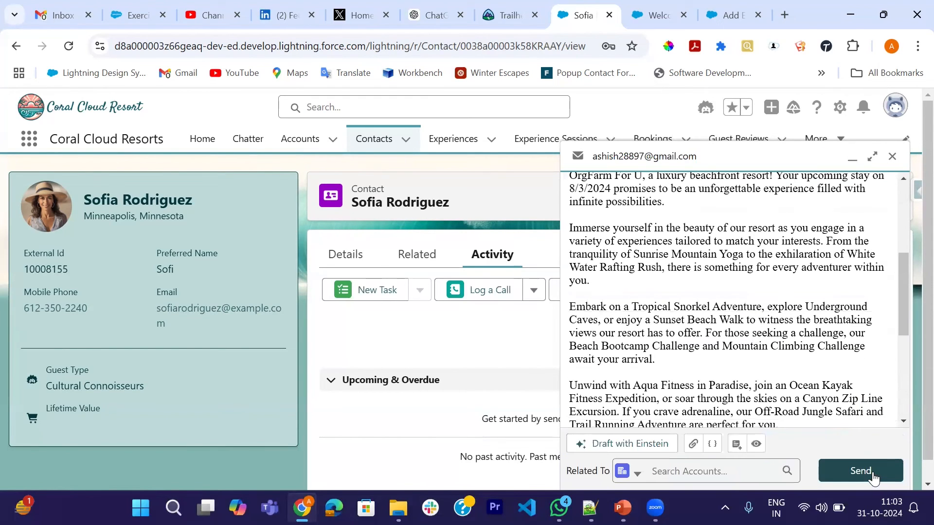
scroll(845, 470, "down", 2)
left_click(845, 470)
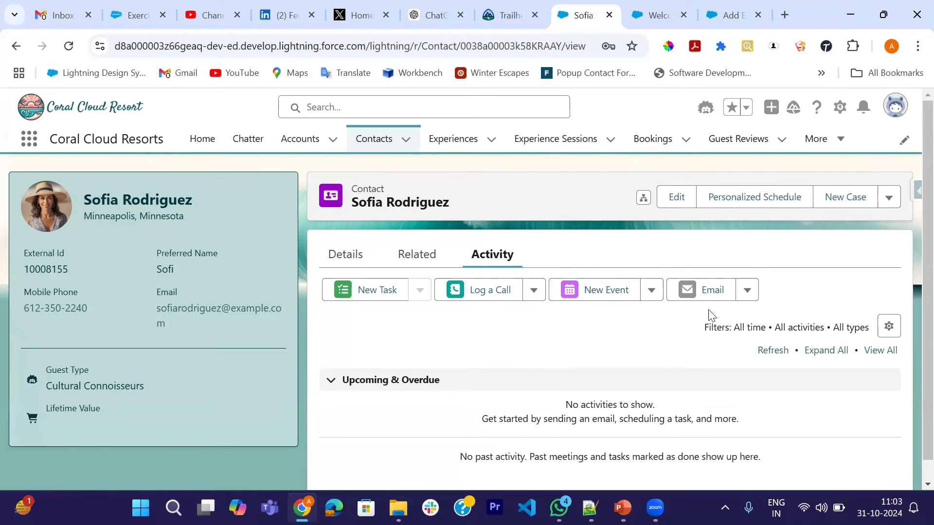
Check the contact's activity, switch to Gmail and refresh the inbox for the sent email, and return to the prompt template.
scroll(558, 412, "down", 1)
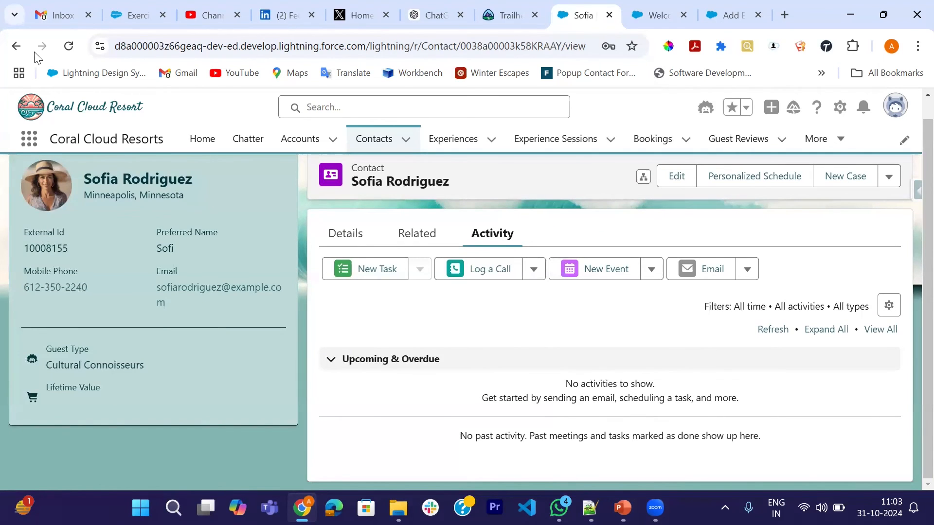
left_click(51, 17)
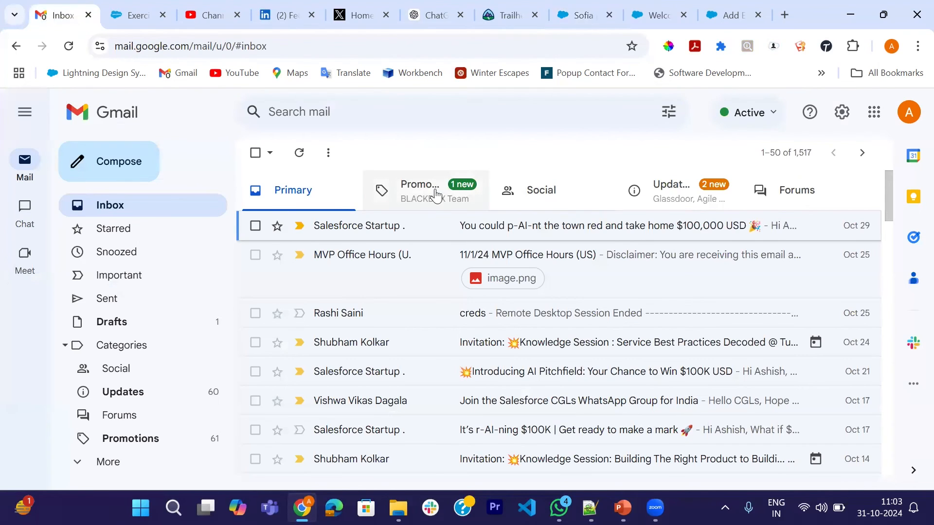
left_click(300, 155)
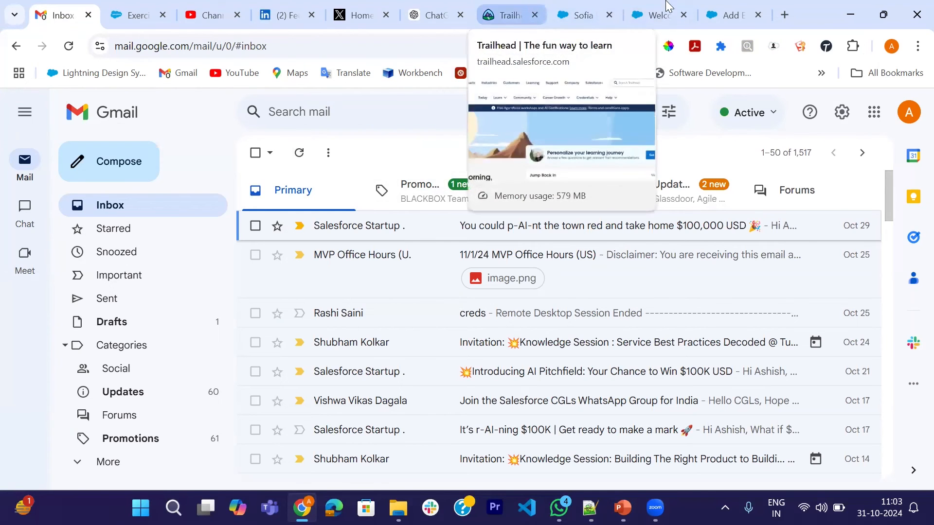
left_click(651, 15)
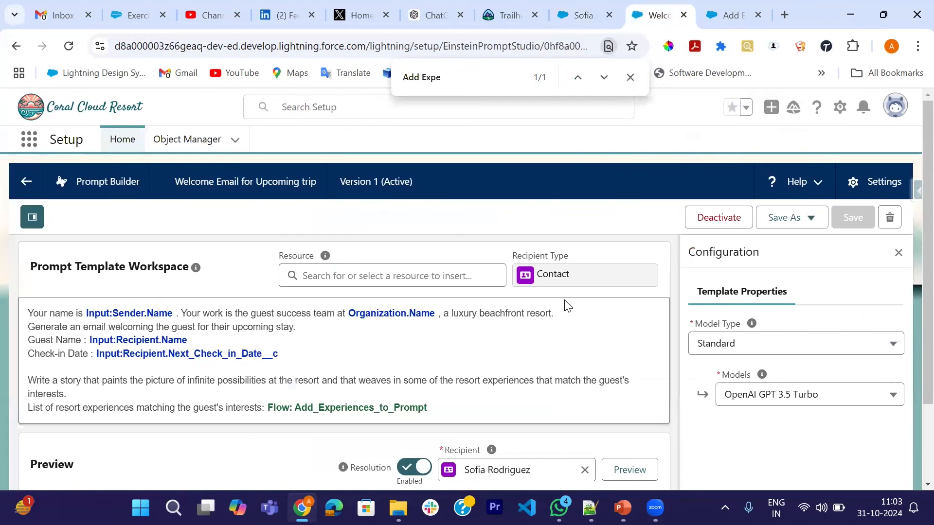
Open the contact record of the Adventure Enthusiasts guest and start a new email from its activities.
left_click(584, 15)
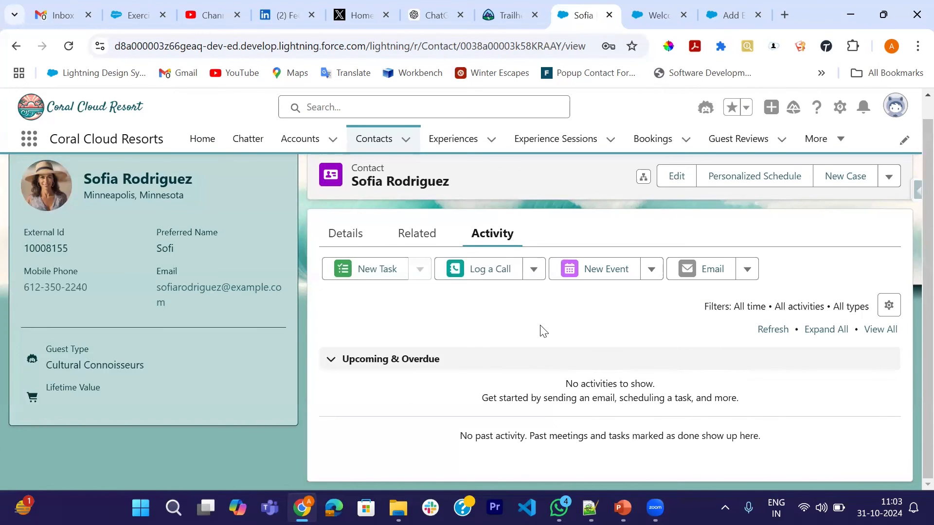
scroll(535, 335, "up", 1)
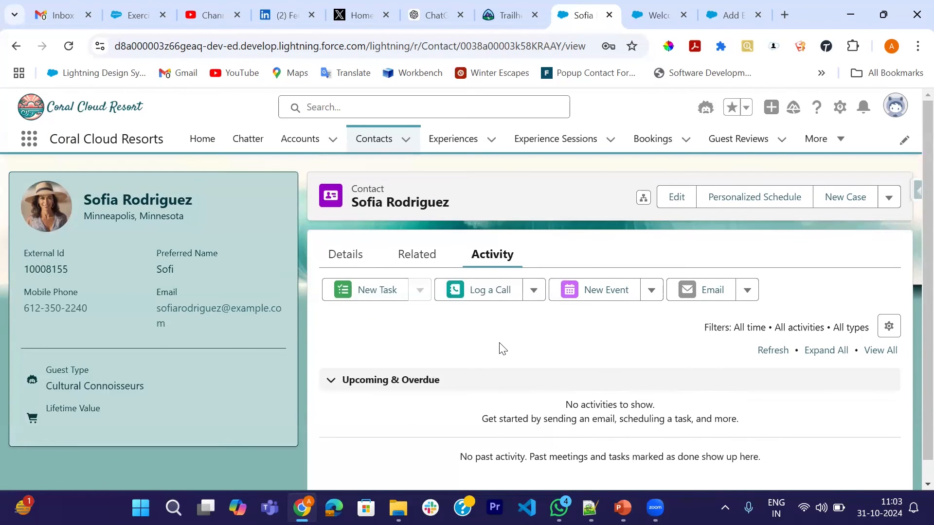
left_click(373, 144)
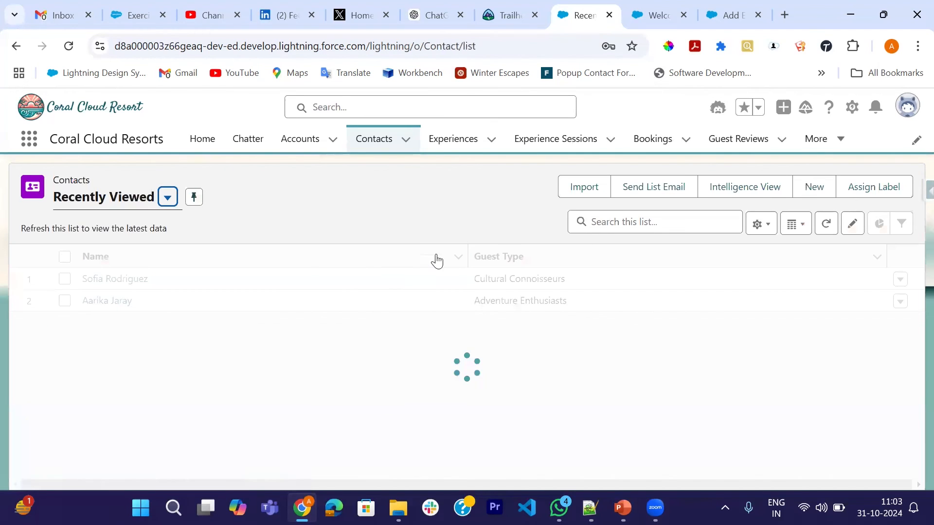
left_click(104, 304)
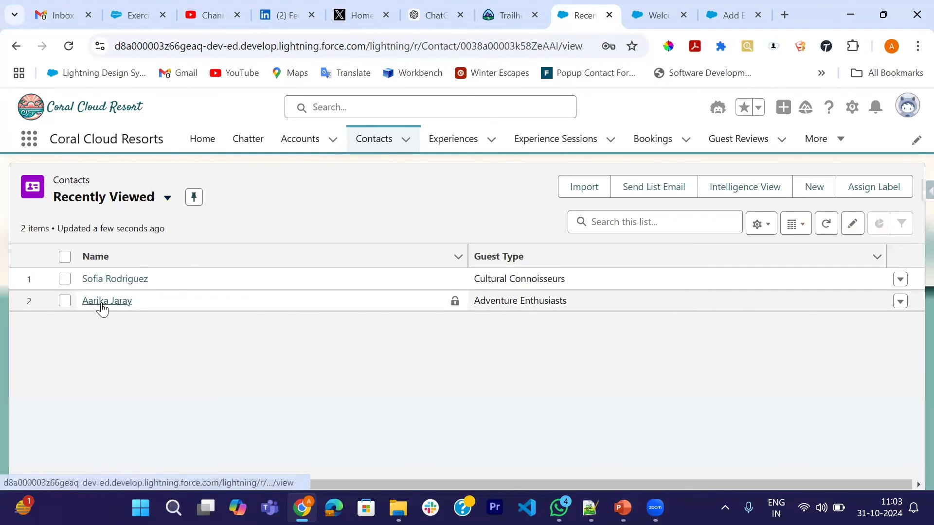
left_click(495, 254)
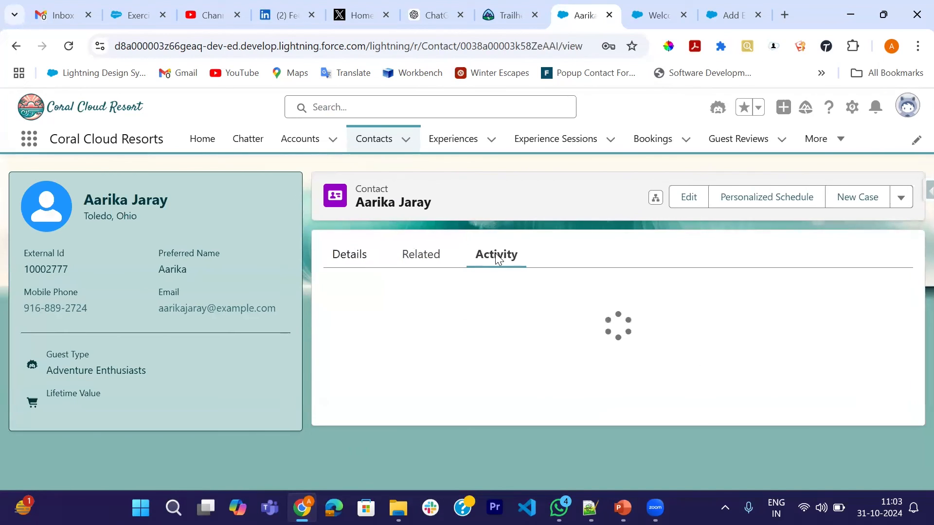
left_click(700, 271)
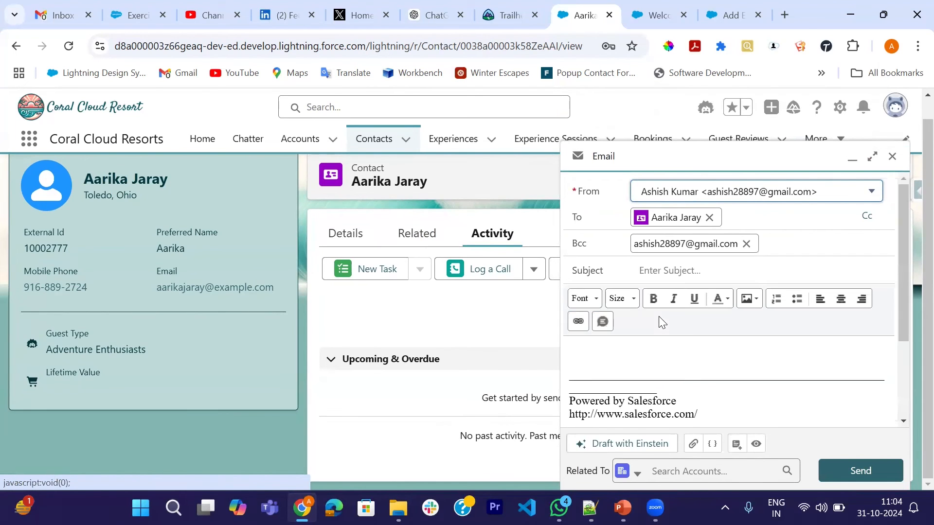
Draft this guest's email with Einstein using the custom pre-made instructions Welcome Email for Upcoming trip.
left_click(635, 444)
left_click(648, 471)
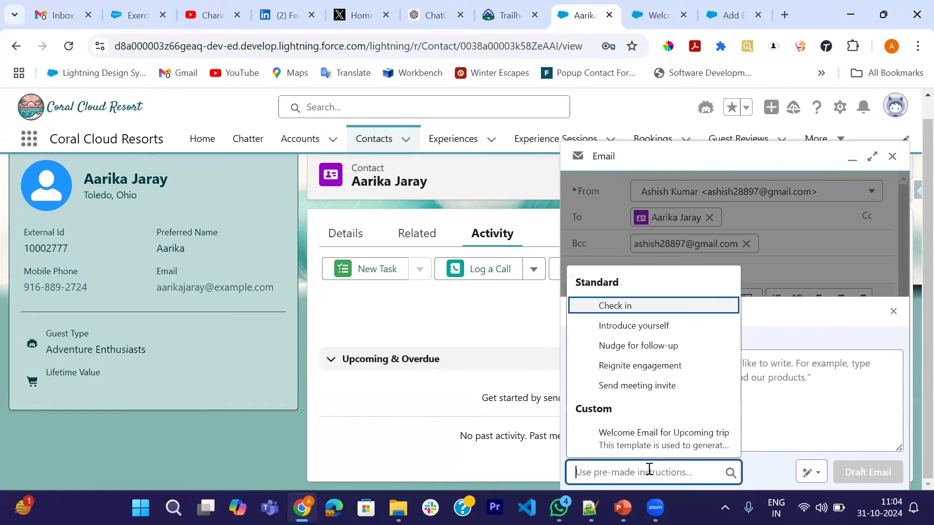
left_click(656, 442)
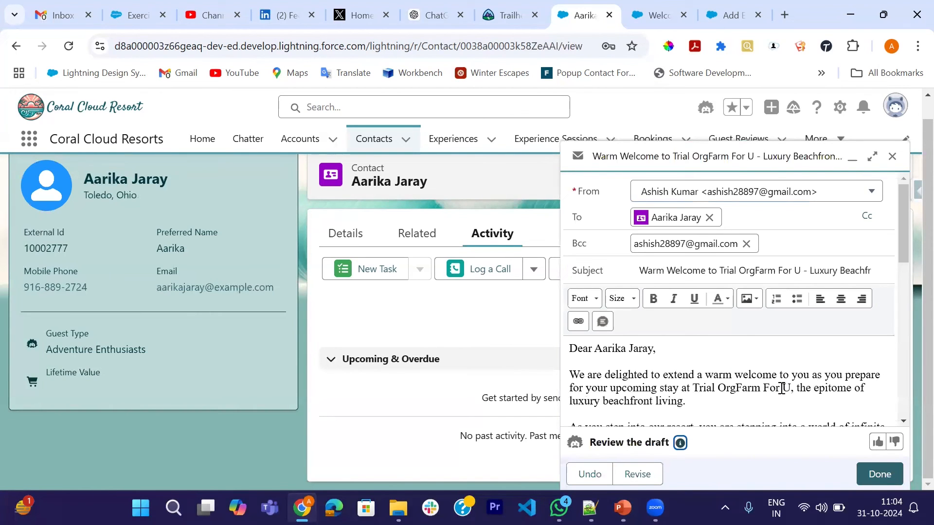
Review the second guest's draft, checking the greeting, suggested experiences, check-in date sentence and signature.
scroll(652, 372, "down", 5)
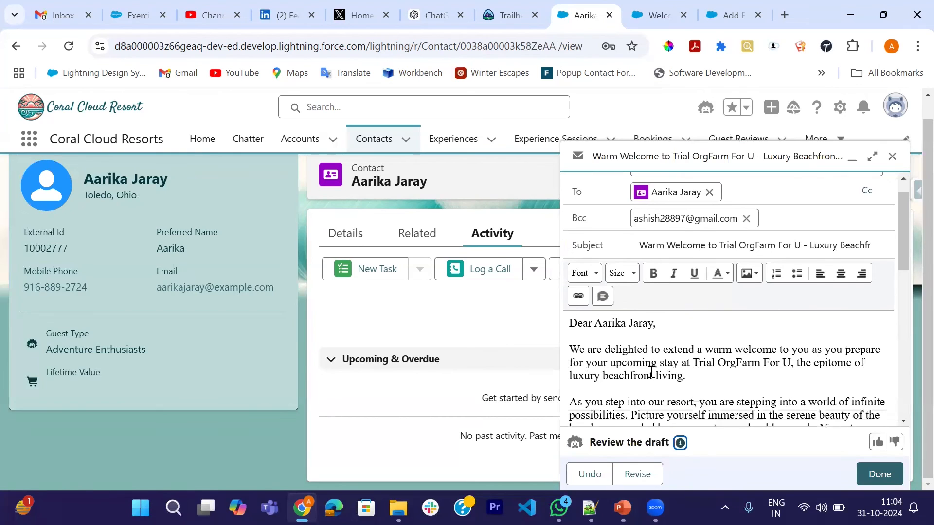
scroll(667, 350, "down", 3)
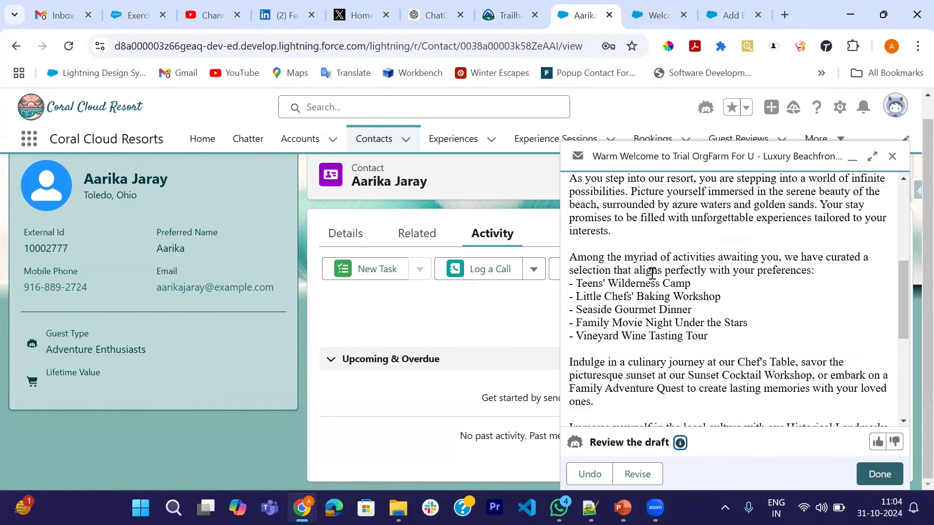
scroll(691, 288, "down", 1)
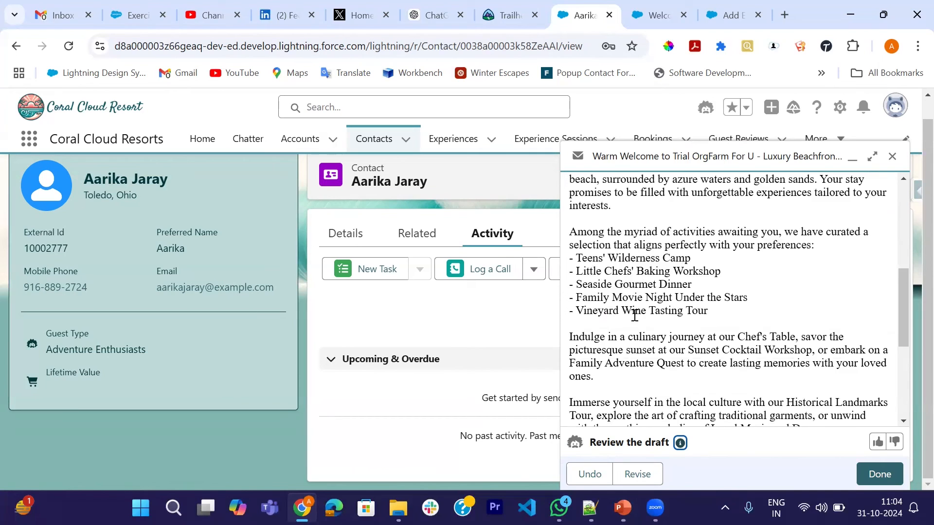
scroll(635, 316, "down", 6)
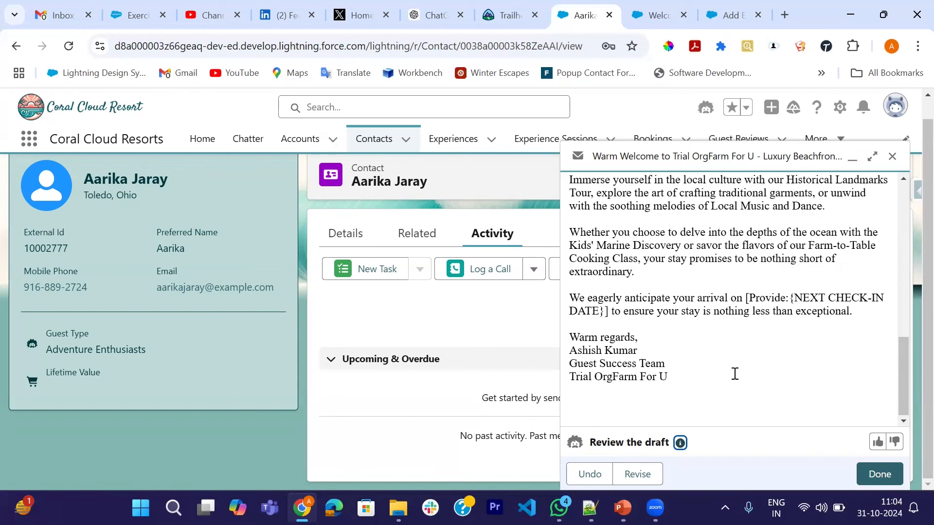
scroll(709, 291, "up", 10)
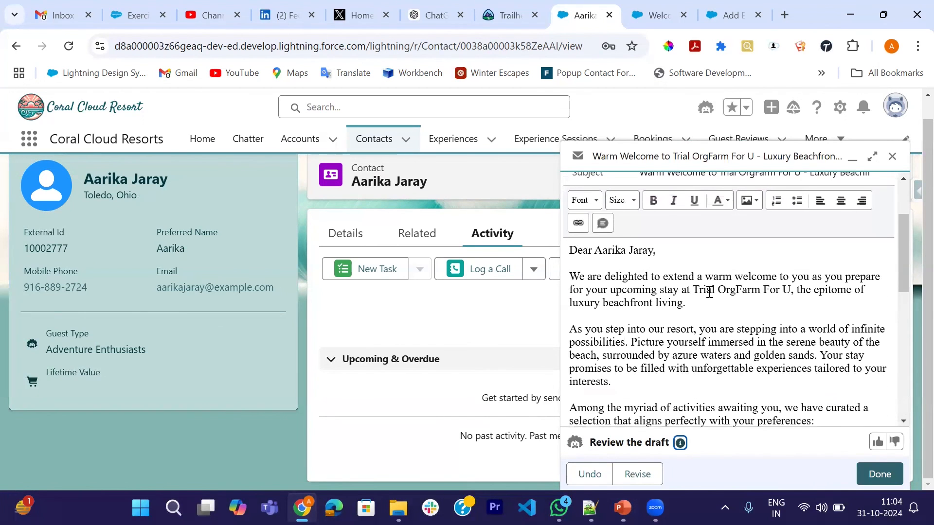
scroll(742, 307, "down", 10)
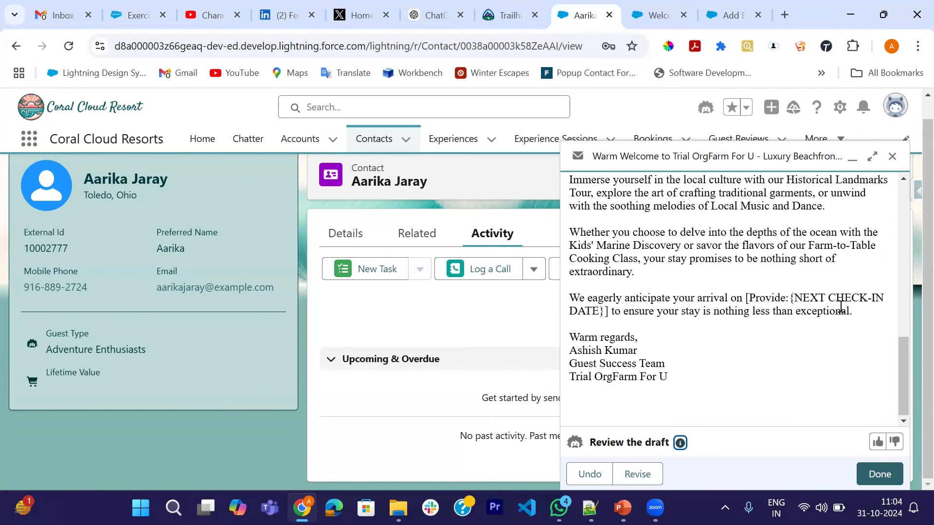
Examine the contact's details for the check-in date and experience interests that feed the draft.
left_click(345, 240)
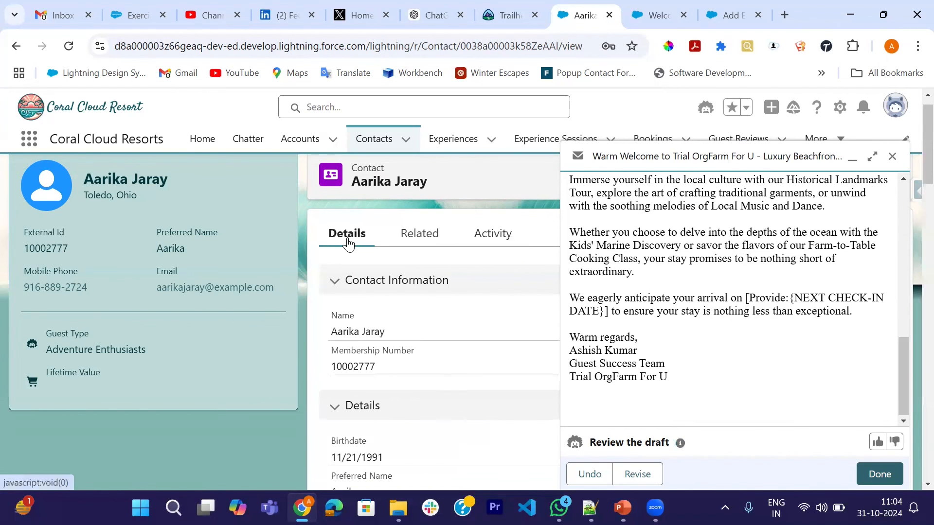
scroll(442, 368, "down", 8)
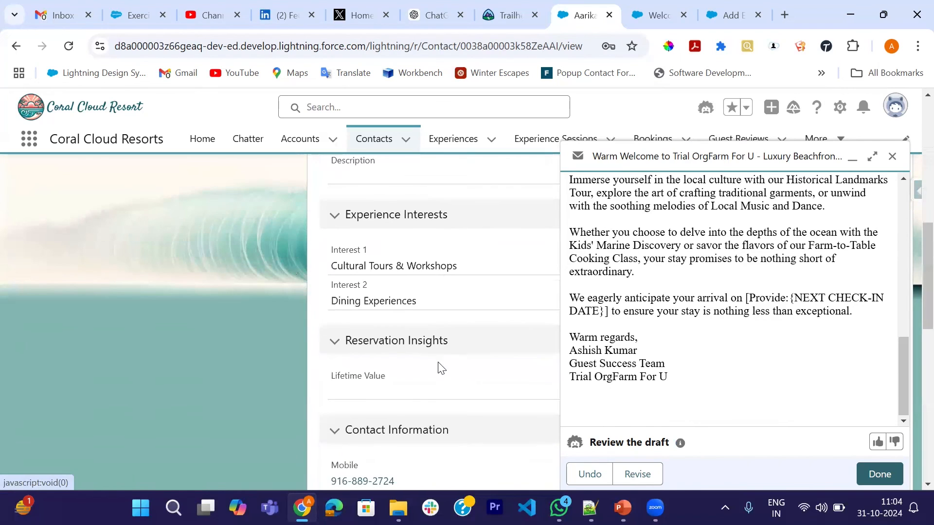
scroll(443, 399, "down", 5)
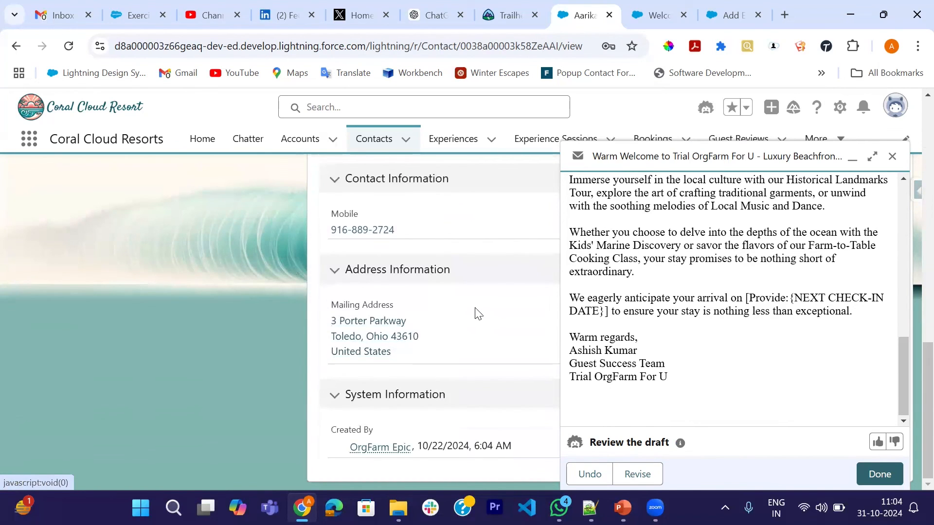
scroll(453, 251, "up", 10)
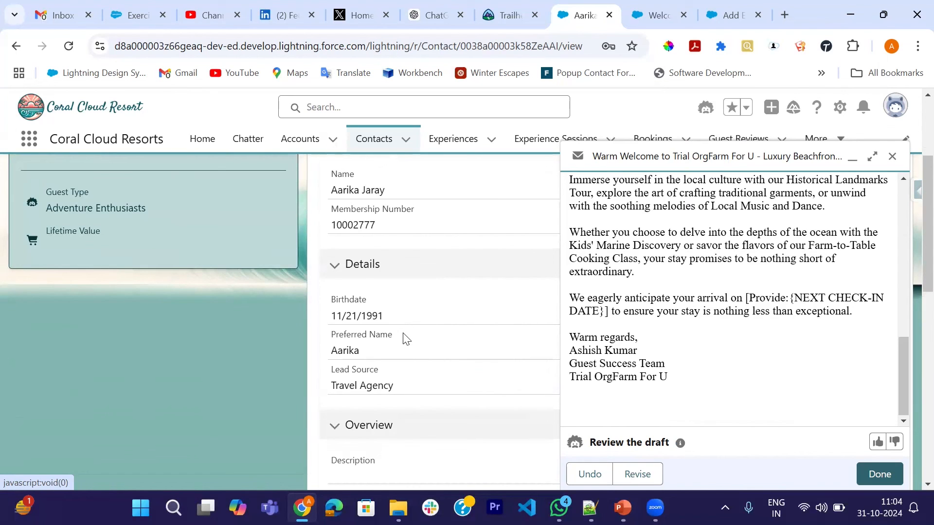
scroll(415, 350, "up", 3)
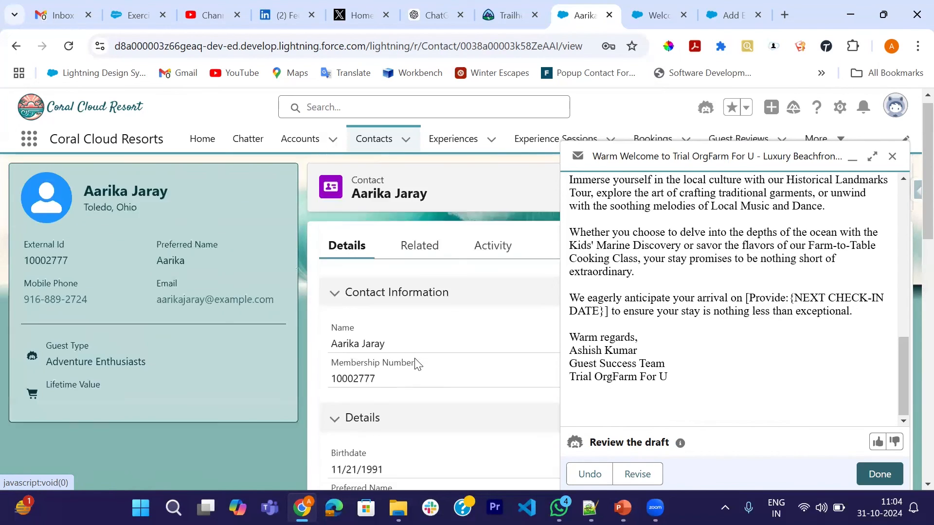
scroll(718, 354, "up", 10)
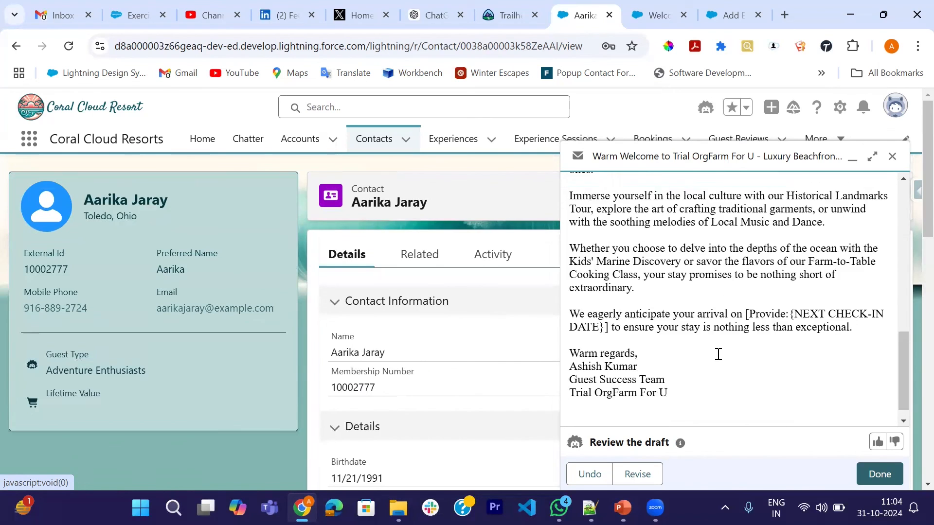
Close the second guest's email draft without sending it and return to the recently viewed contacts, sorted by name.
scroll(718, 354, "up", 1)
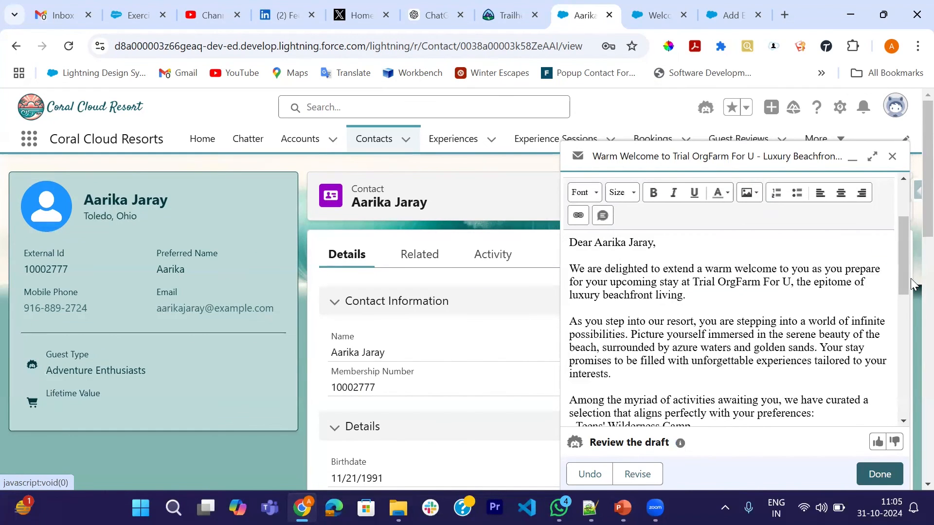
left_click(892, 157)
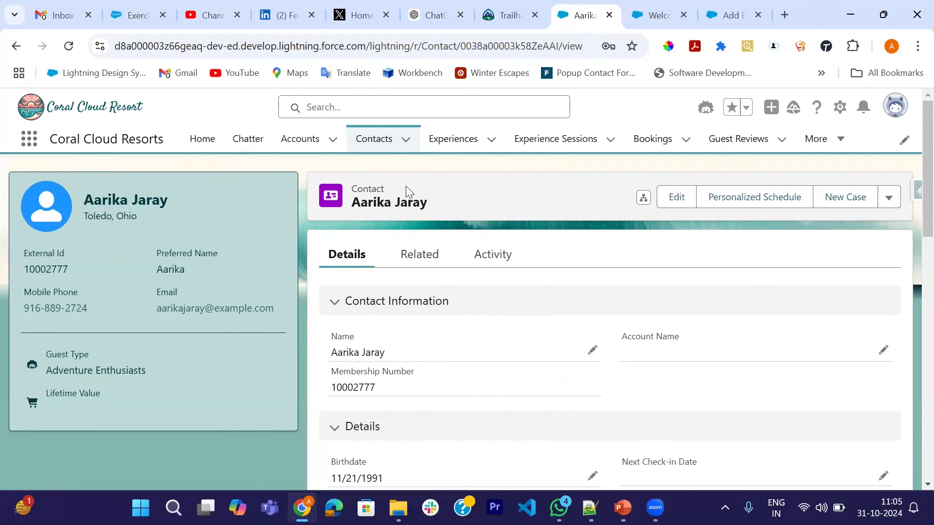
left_click(374, 152)
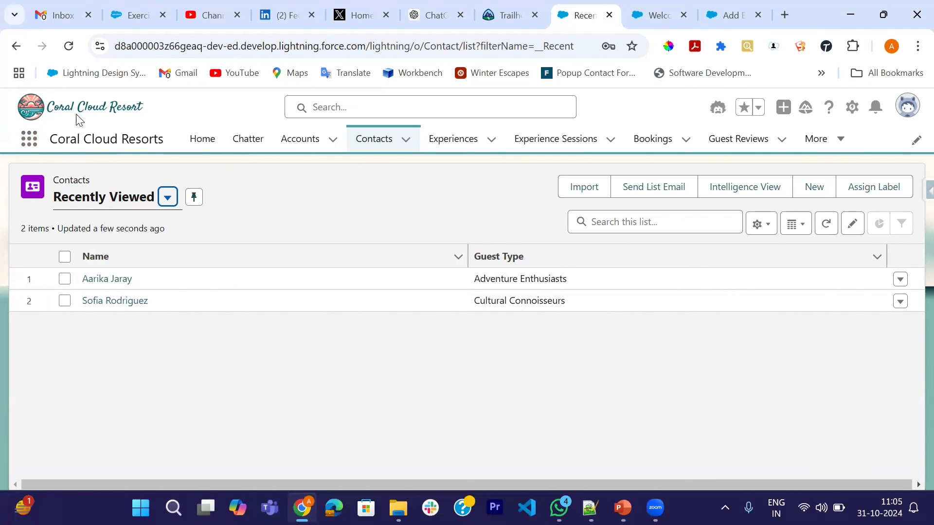
left_click(261, 257)
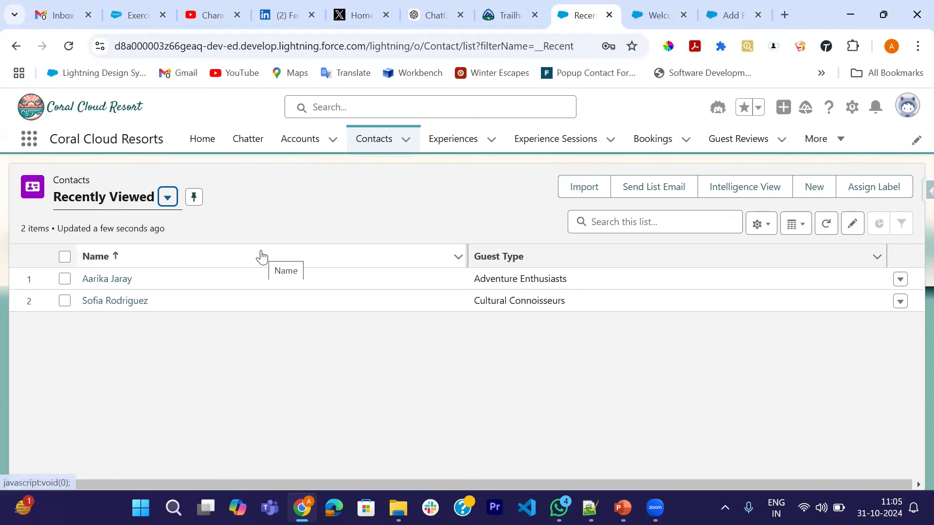